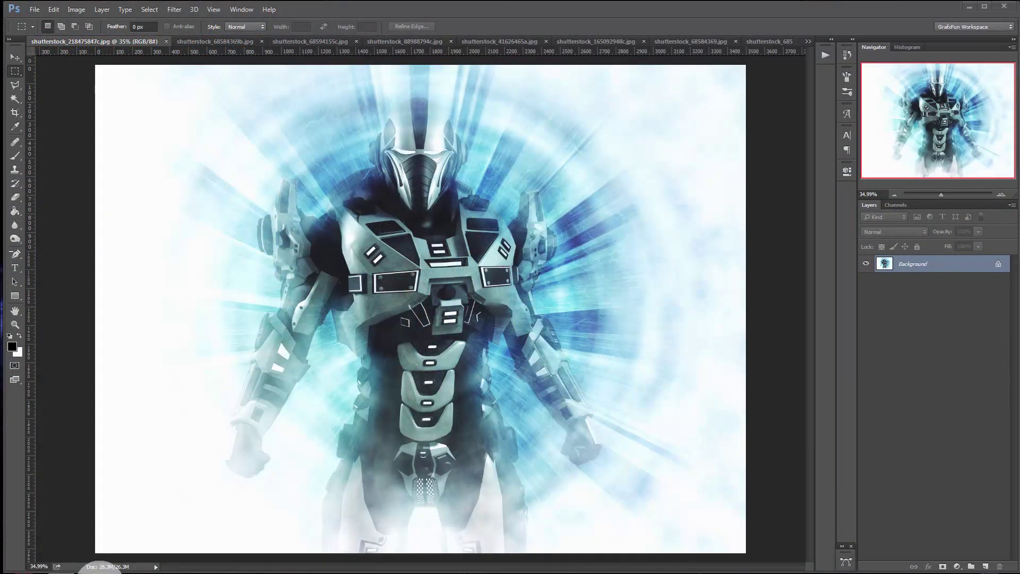
Step: Open the GFF Warp Effect download folder in Windows Explorer over Photoshop
{"action": "left_click", "coordinate": [101, 571]}
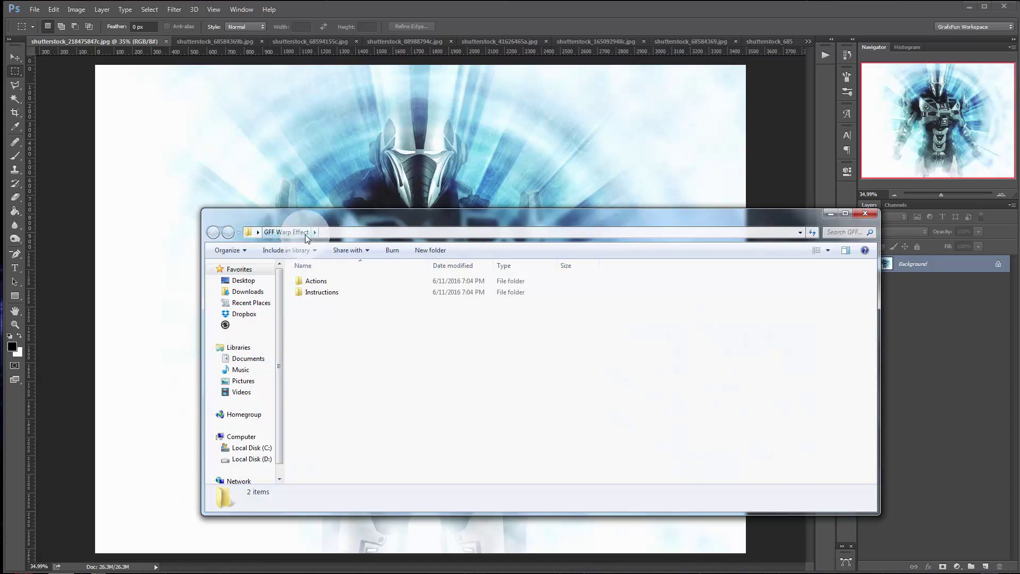
Step: Browse the CC and CS3-CS4-CS5-CS6 action folders inside Actions
{"action": "double_click", "coordinate": [318, 281]}
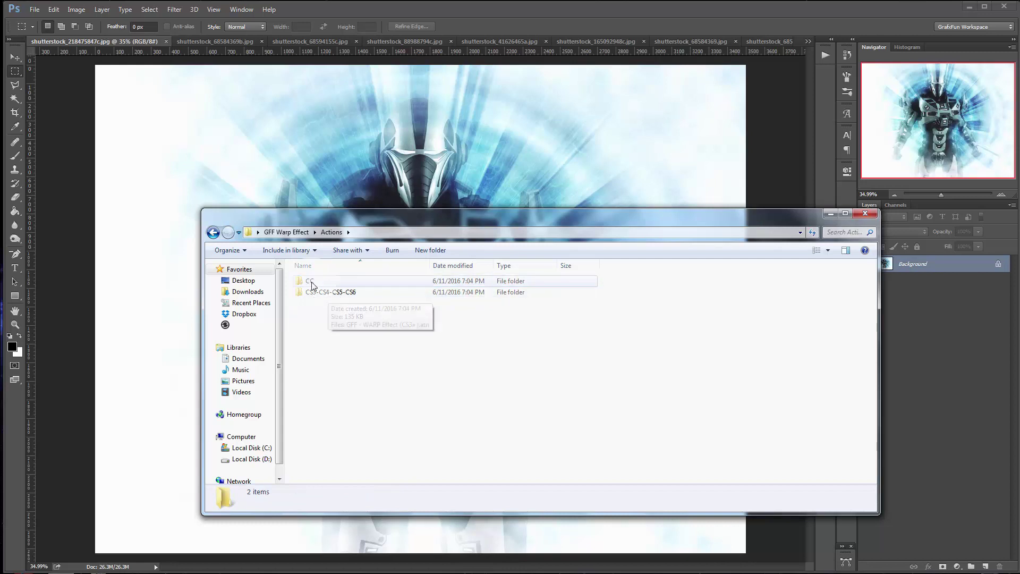
{"action": "double_click", "coordinate": [319, 280]}
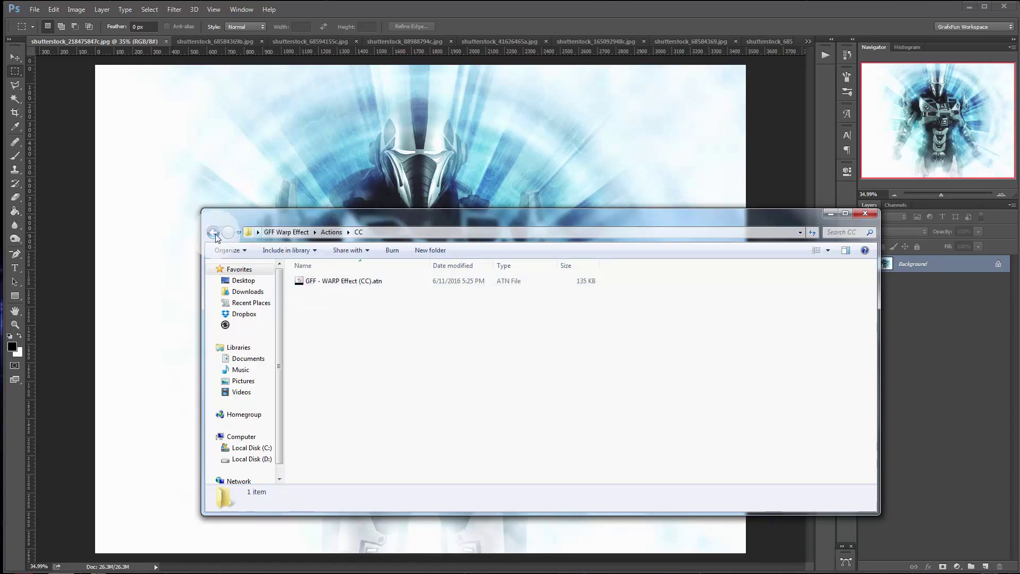
{"action": "left_click", "coordinate": [213, 232]}
{"action": "double_click", "coordinate": [320, 293]}
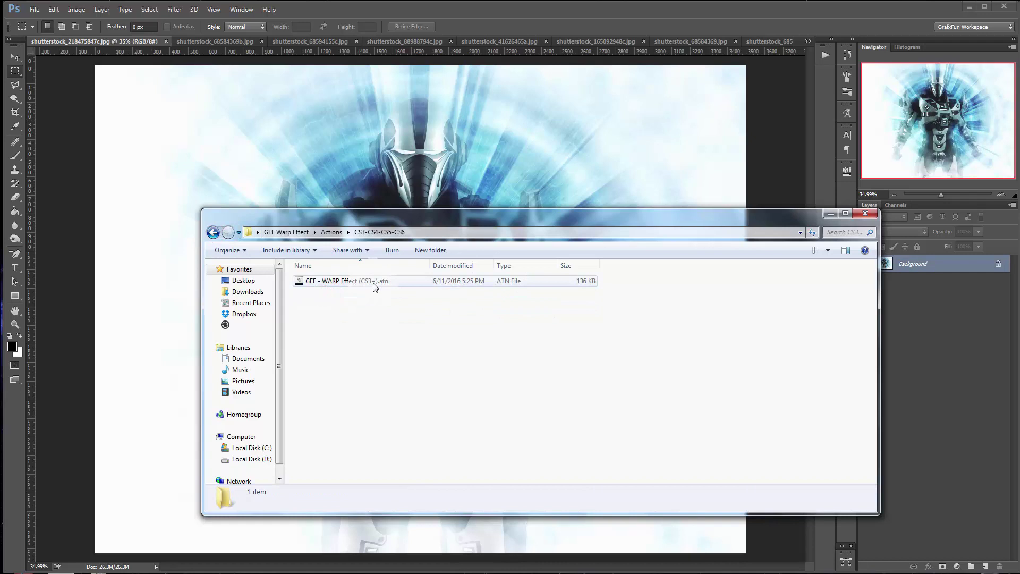
{"action": "left_click", "coordinate": [213, 233]}
Step: Open '10 TIPS to make it easyer.rtf' from the Instructions folder
{"action": "left_click", "coordinate": [213, 232]}
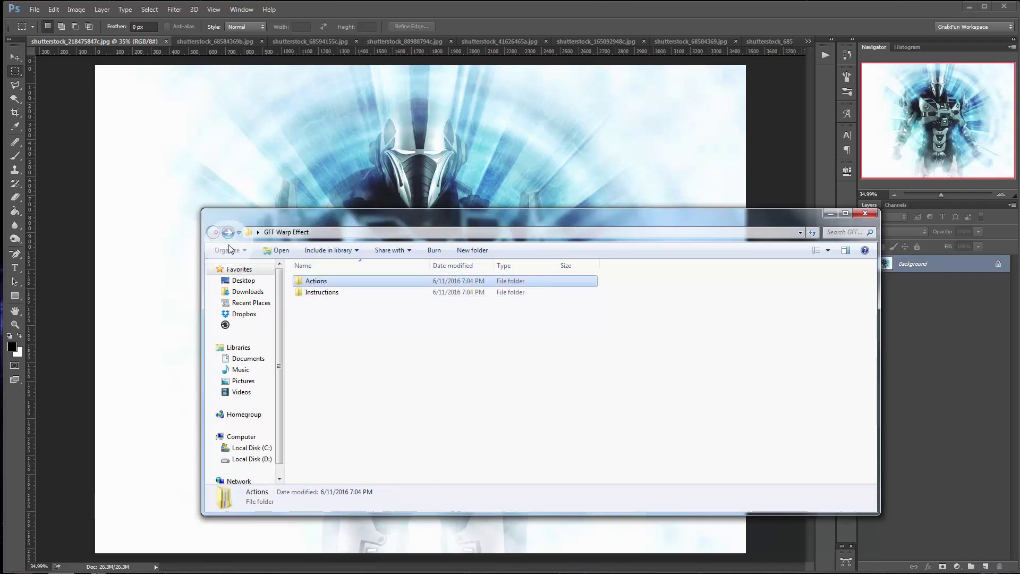
{"action": "double_click", "coordinate": [329, 293]}
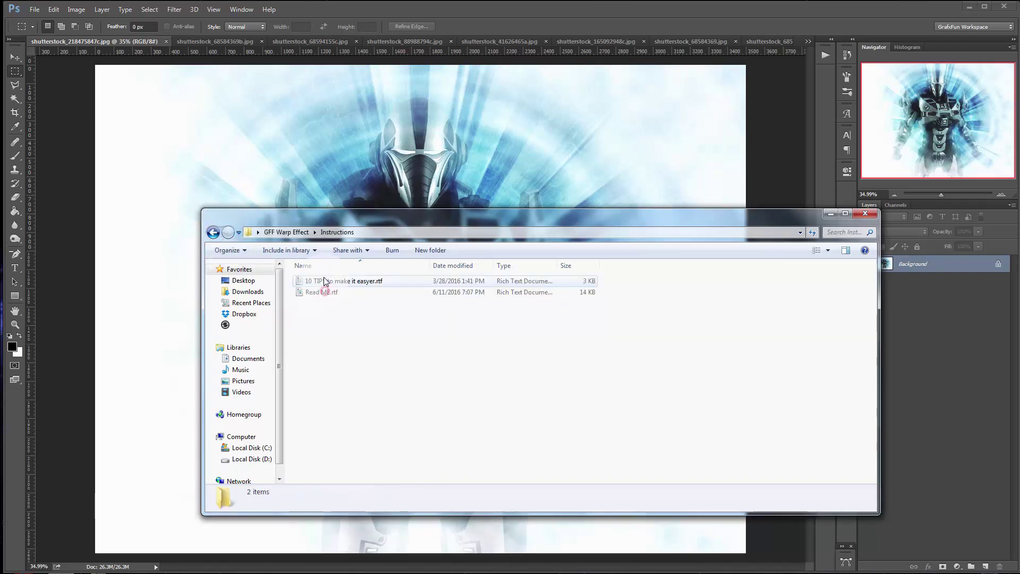
{"action": "double_click", "coordinate": [324, 281]}
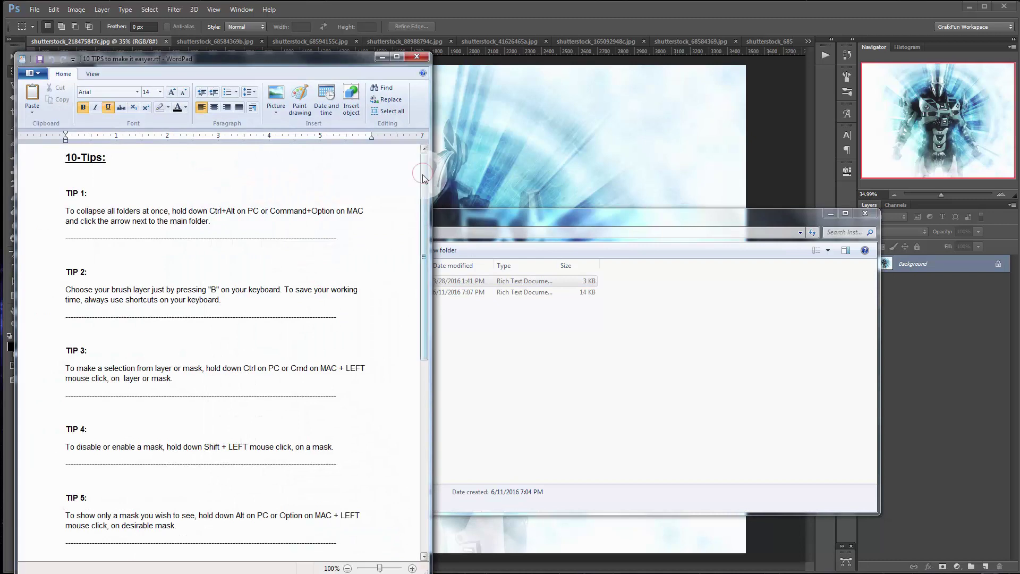
Step: Skim the tips, then open Read ME.rtf and scroll to the OPTION b install section
{"action": "left_click_drag", "start_coordinate": [424, 182], "coordinate": [409, 374]}
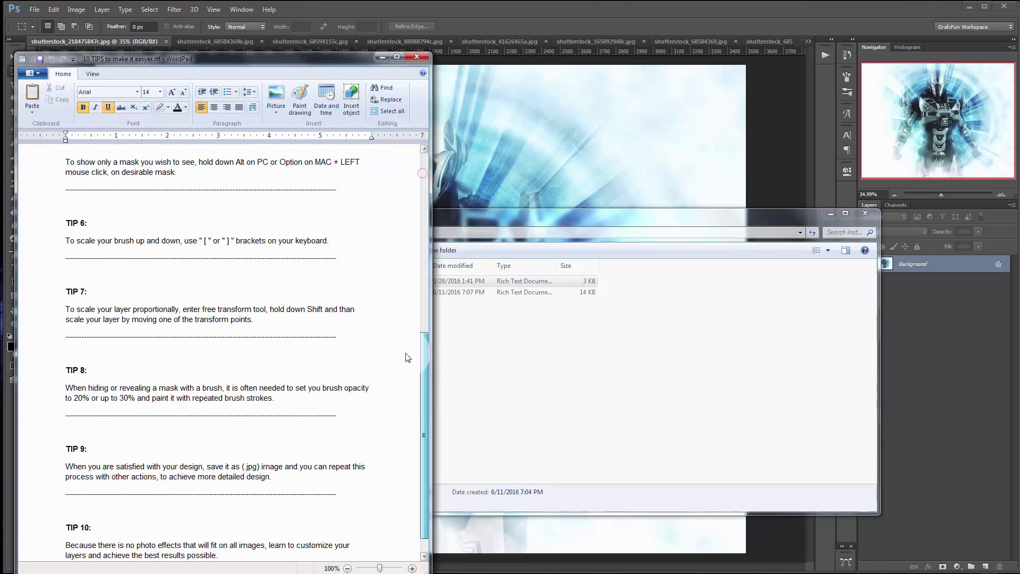
{"action": "left_click", "coordinate": [415, 58]}
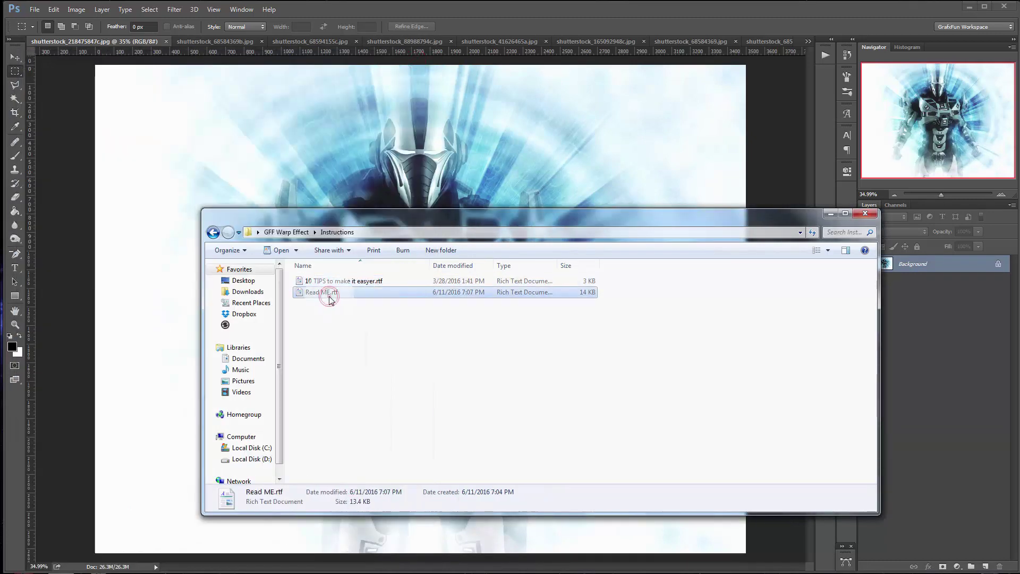
{"action": "double_click", "coordinate": [330, 293]}
{"action": "left_click_drag", "start_coordinate": [426, 168], "coordinate": [423, 247]}
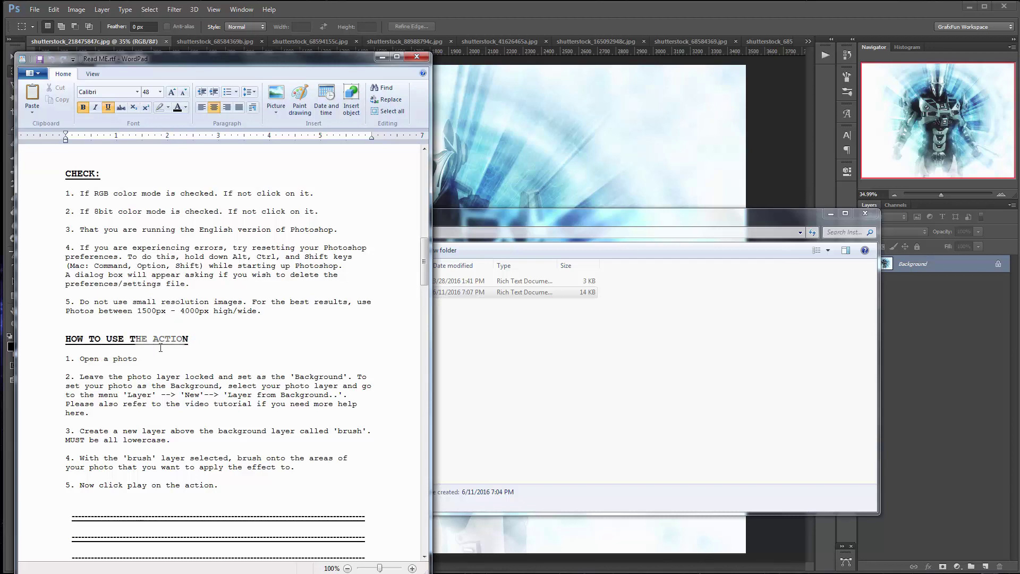
{"action": "scroll", "coordinate": [425, 261], "scroll_direction": "down", "scroll_amount": 1}
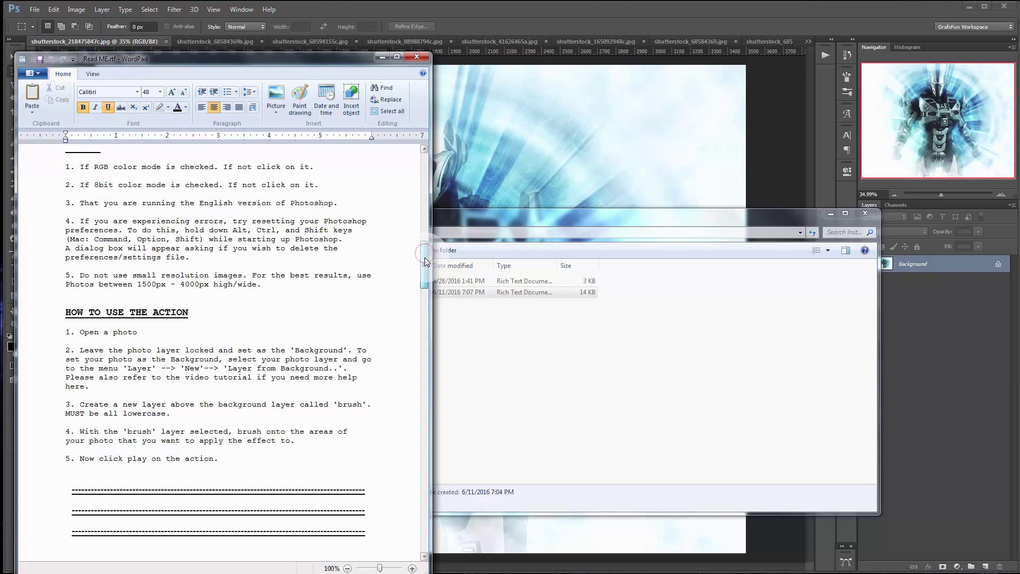
{"action": "left_click_drag", "start_coordinate": [425, 261], "coordinate": [425, 152]}
Step: Close Read ME, locate the GFF - WARP Effect (CC).atn file under Actions > CC, and close Explorer
{"action": "left_click", "coordinate": [416, 56]}
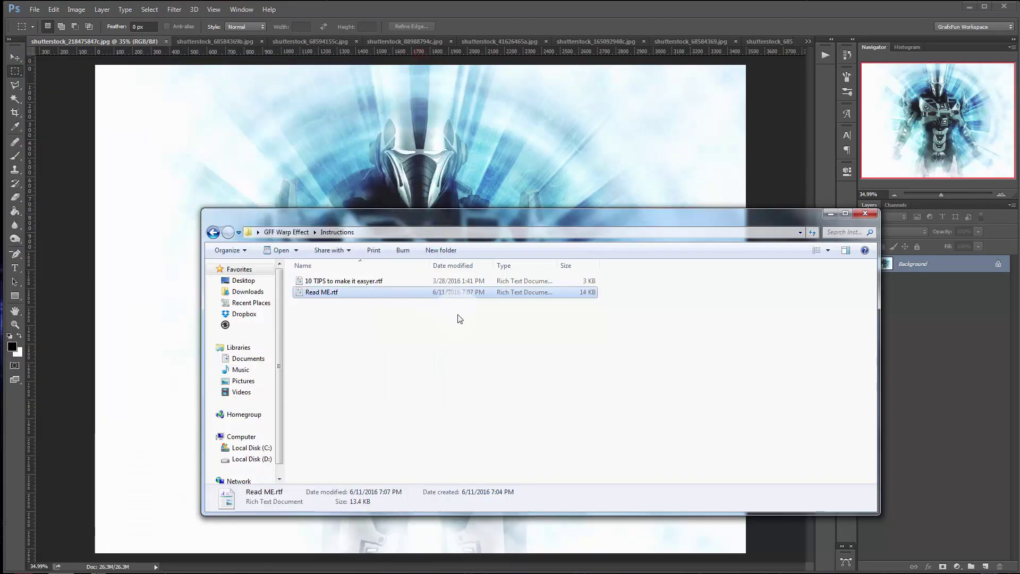
{"action": "left_click", "coordinate": [211, 234]}
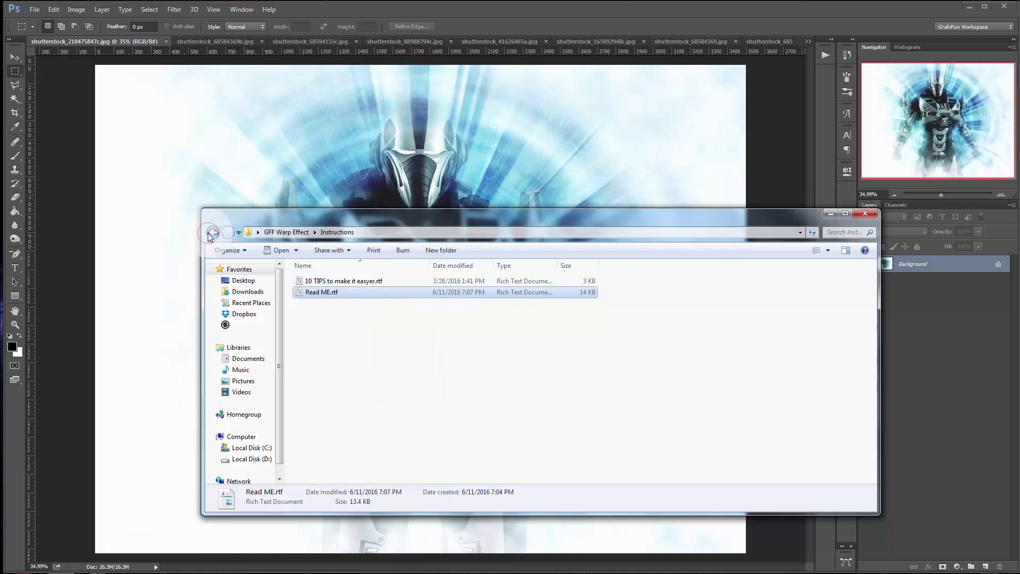
{"action": "double_click", "coordinate": [316, 280]}
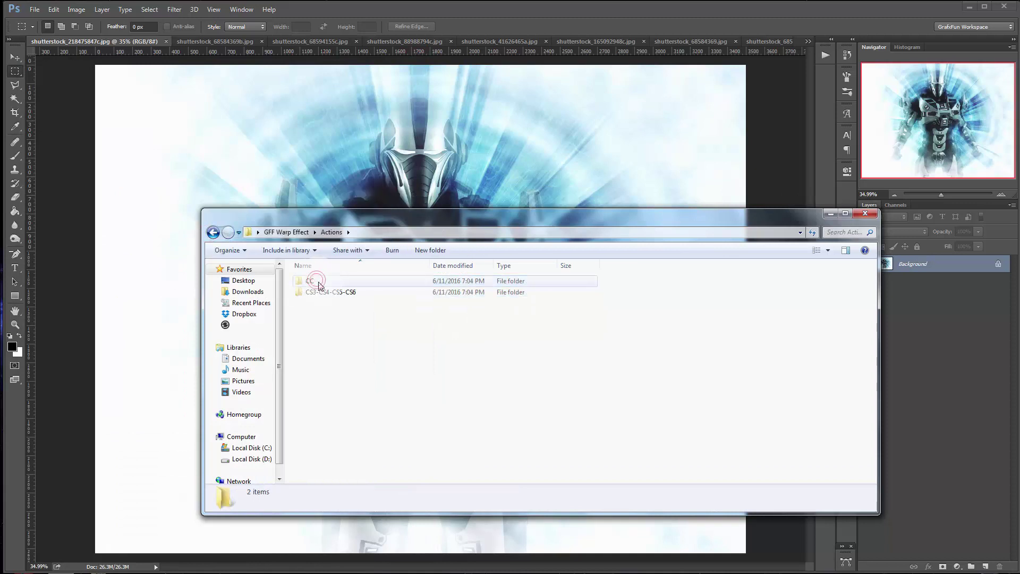
{"action": "double_click", "coordinate": [319, 282]}
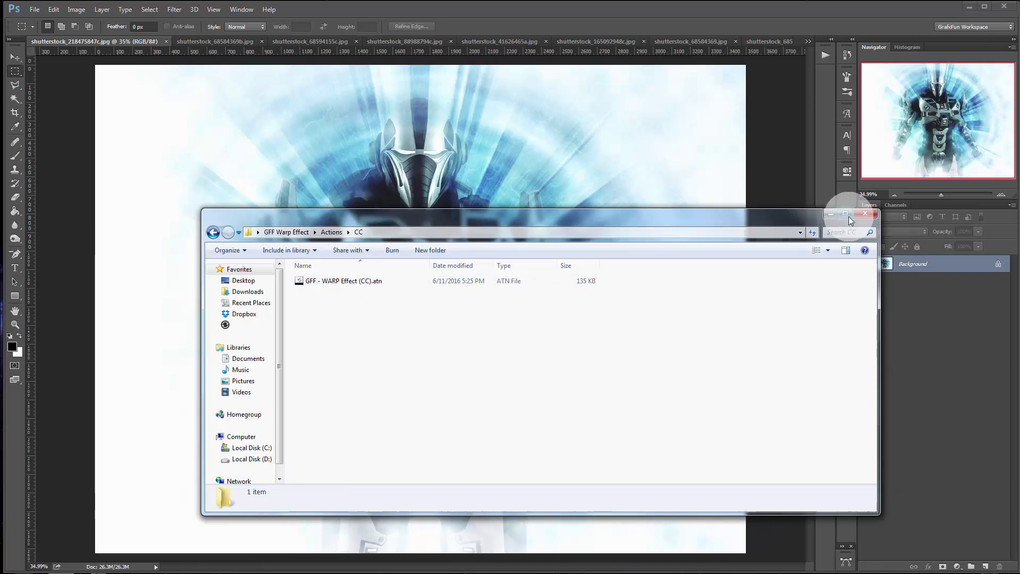
{"action": "left_click", "coordinate": [865, 213]}
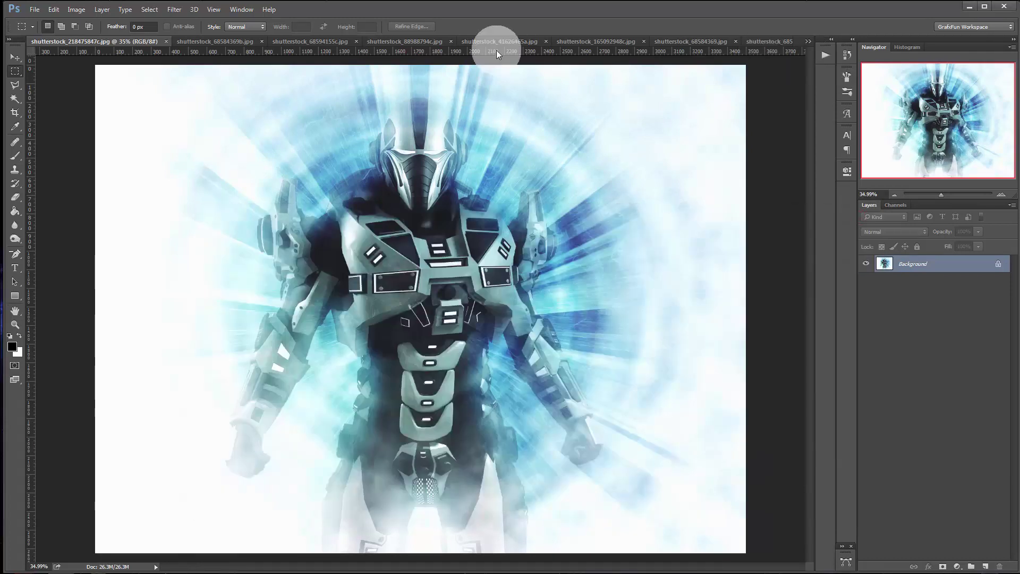
{"action": "left_click", "coordinate": [250, 10]}
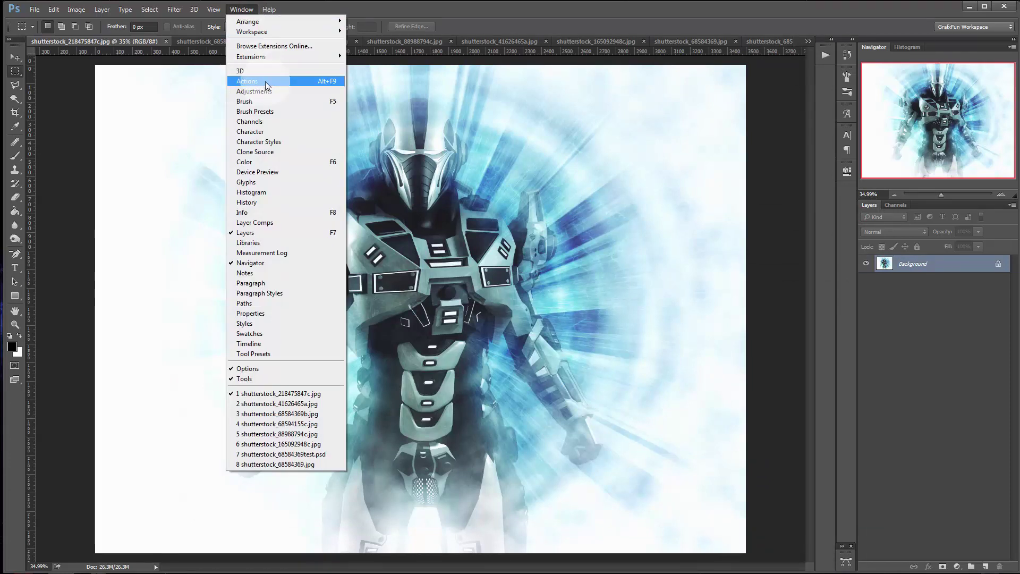
{"action": "left_click", "coordinate": [287, 85]}
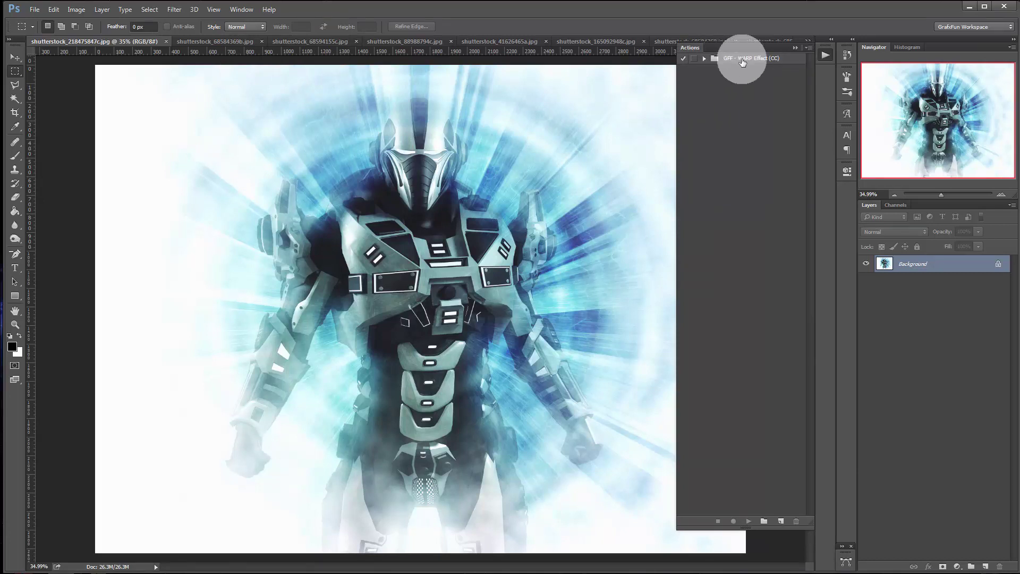
{"action": "left_click", "coordinate": [807, 49]}
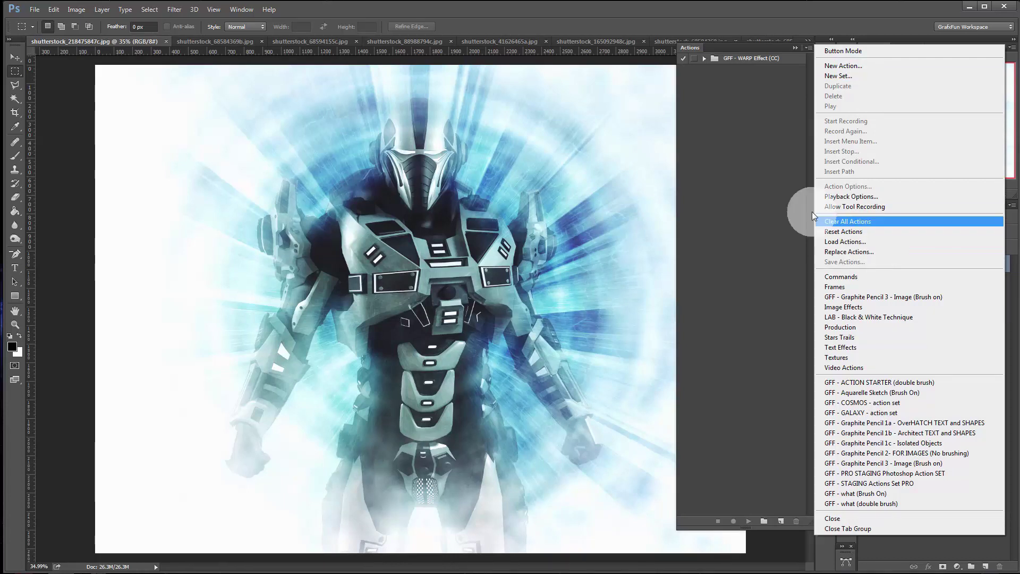
{"action": "left_click", "coordinate": [718, 87]}
{"action": "left_click", "coordinate": [704, 59]}
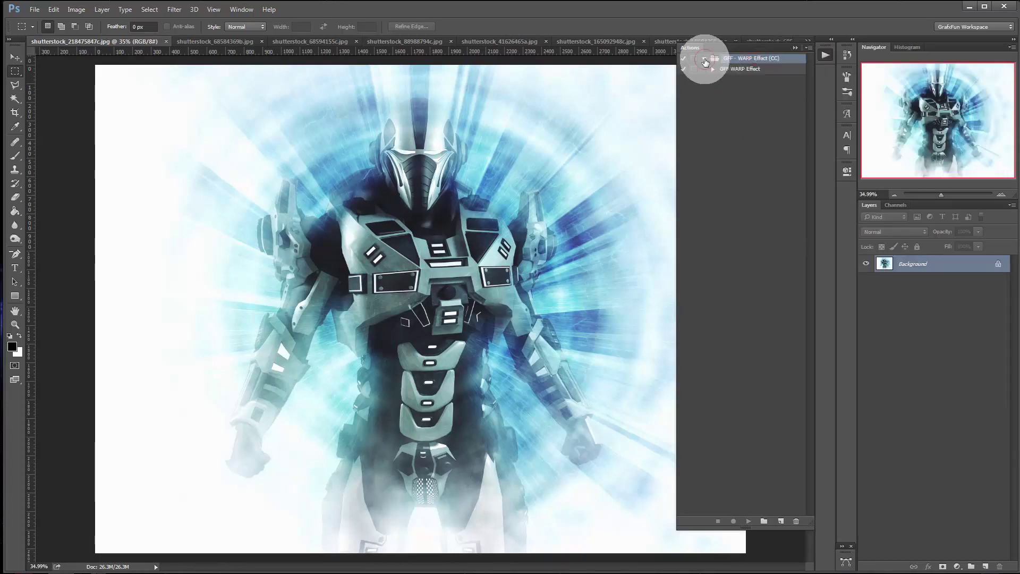
{"action": "left_click", "coordinate": [712, 69]}
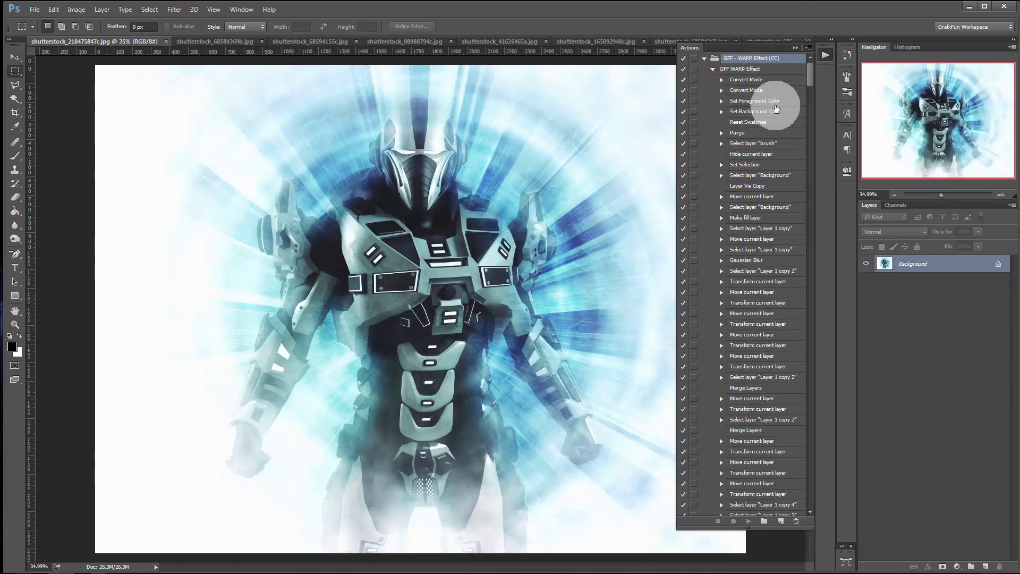
{"action": "left_click", "coordinate": [713, 69]}
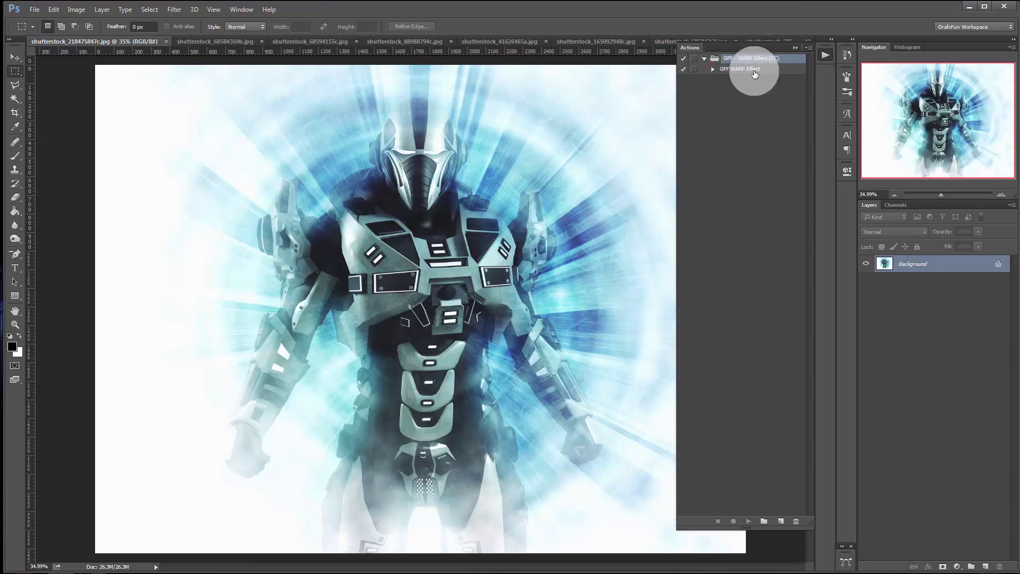
{"action": "left_click", "coordinate": [794, 48]}
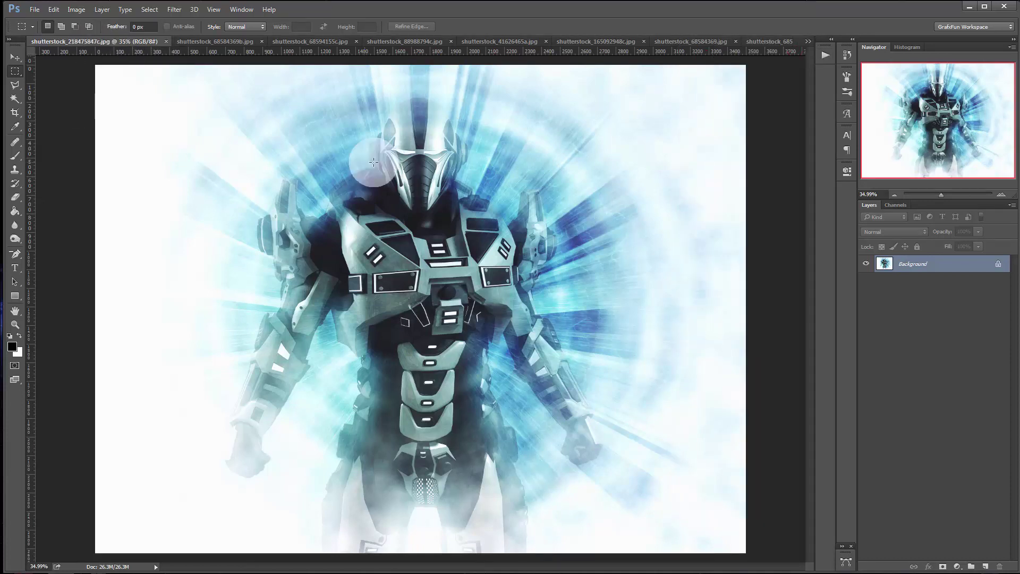
Step: Close the robot and finished dancer images, then look through the other sample photos
{"action": "left_click", "coordinate": [166, 42]}
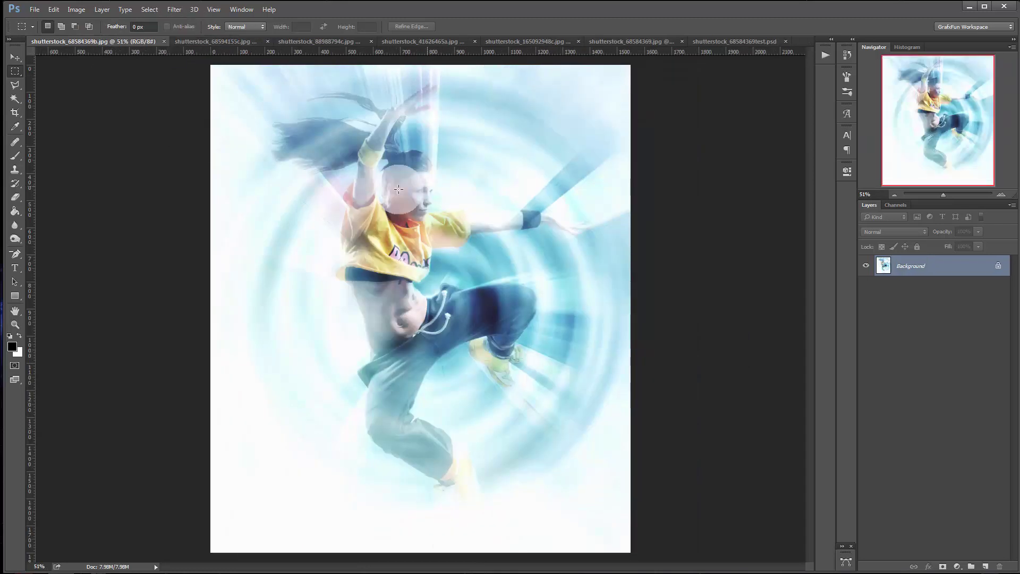
{"action": "left_click", "coordinate": [164, 42]}
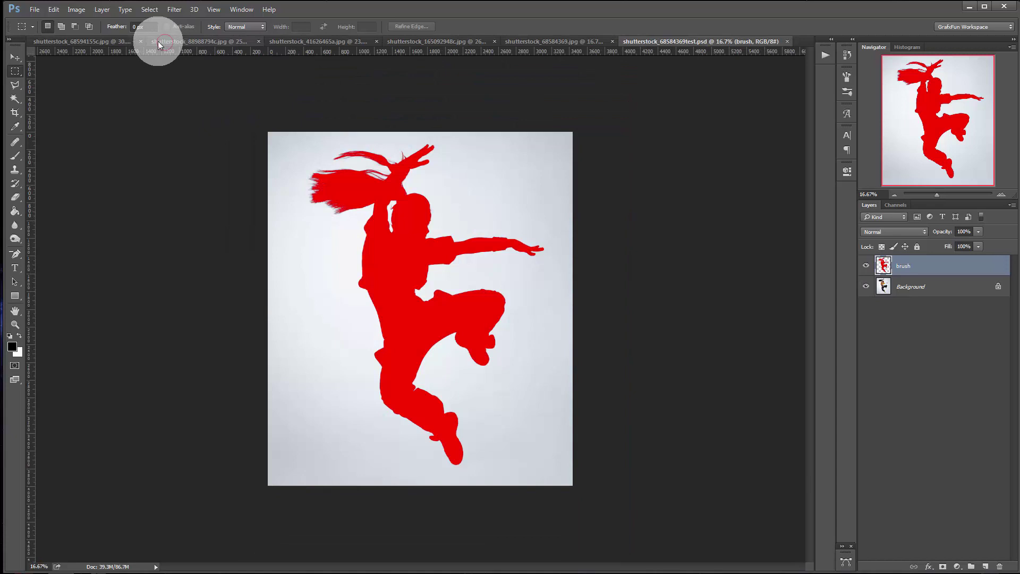
{"action": "left_click", "coordinate": [133, 41]}
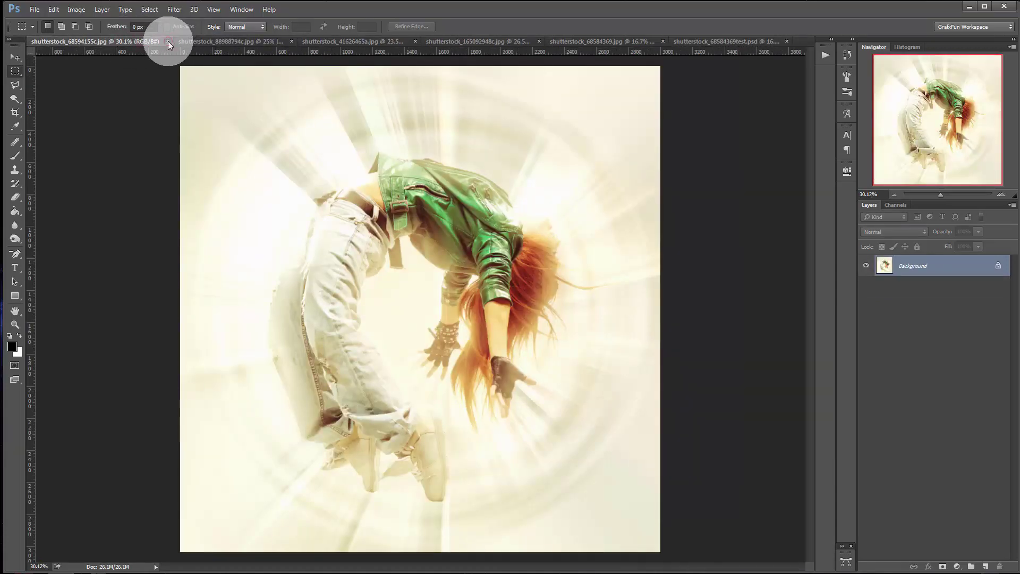
{"action": "left_click", "coordinate": [214, 42]}
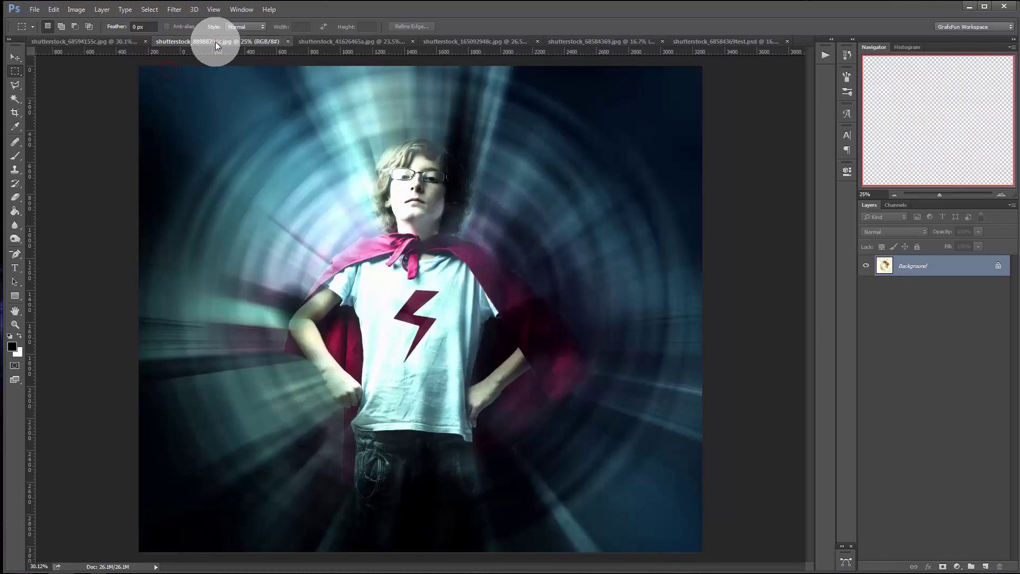
{"action": "left_click", "coordinate": [343, 42]}
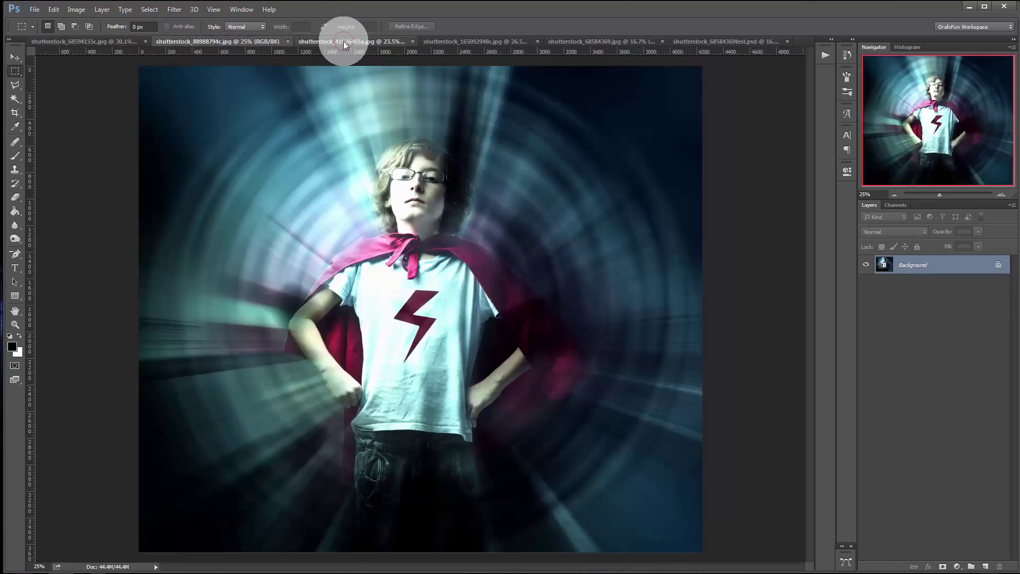
{"action": "left_click", "coordinate": [344, 42]}
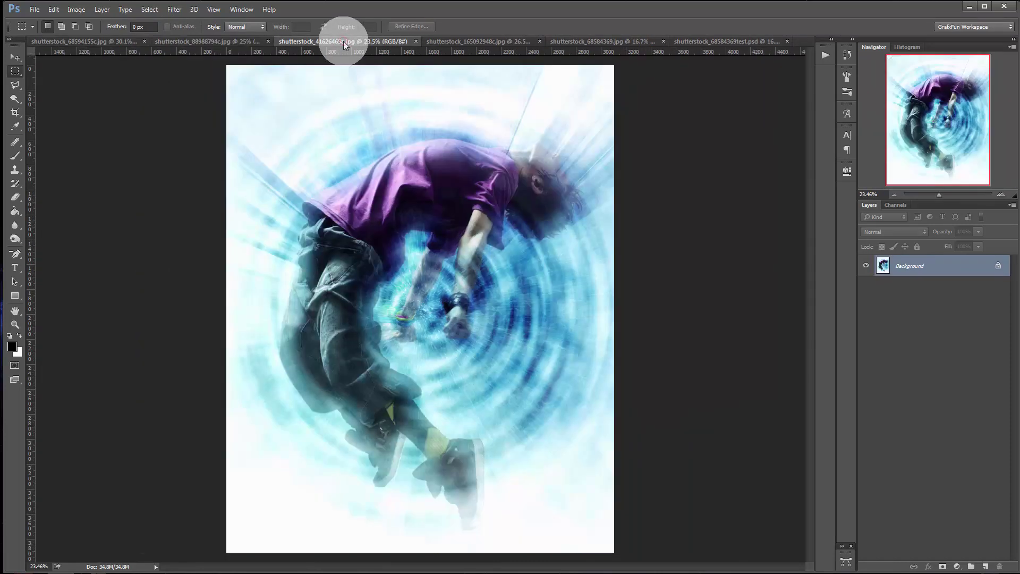
Step: Close the guitarist and remaining sample images
{"action": "left_click", "coordinate": [459, 41]}
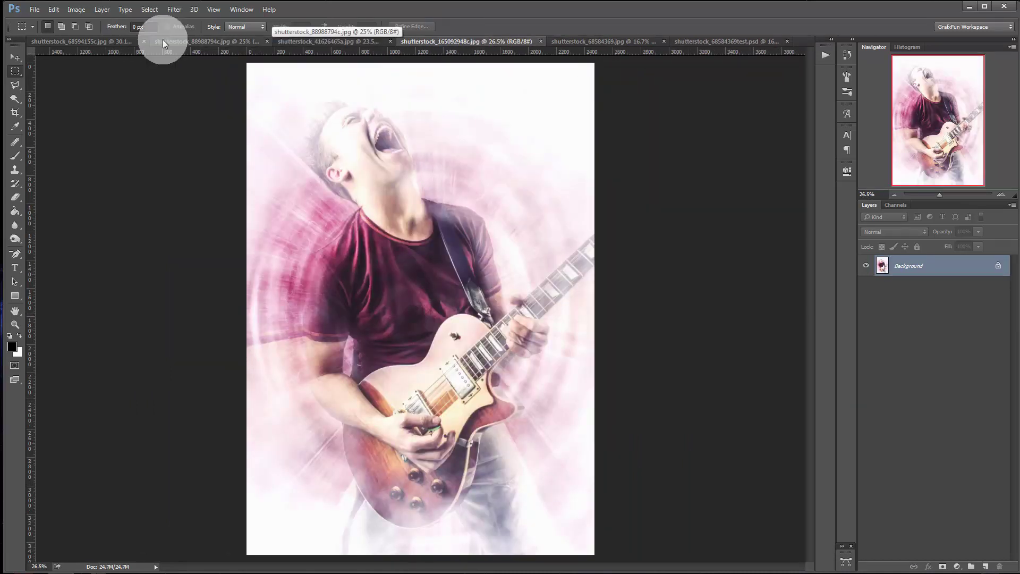
{"action": "left_click", "coordinate": [144, 41]}
{"action": "left_click", "coordinate": [148, 41]}
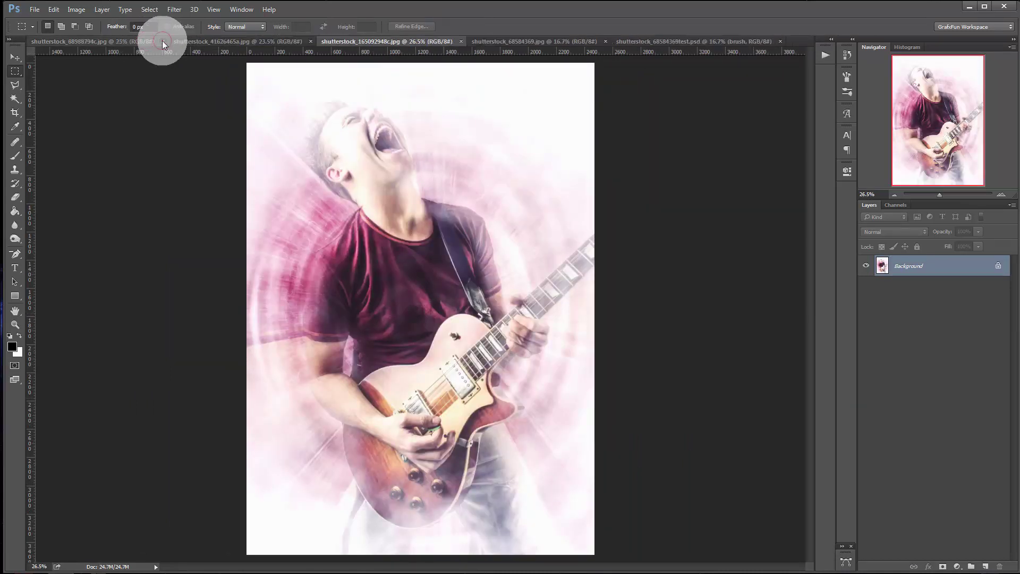
{"action": "left_click", "coordinate": [170, 41]}
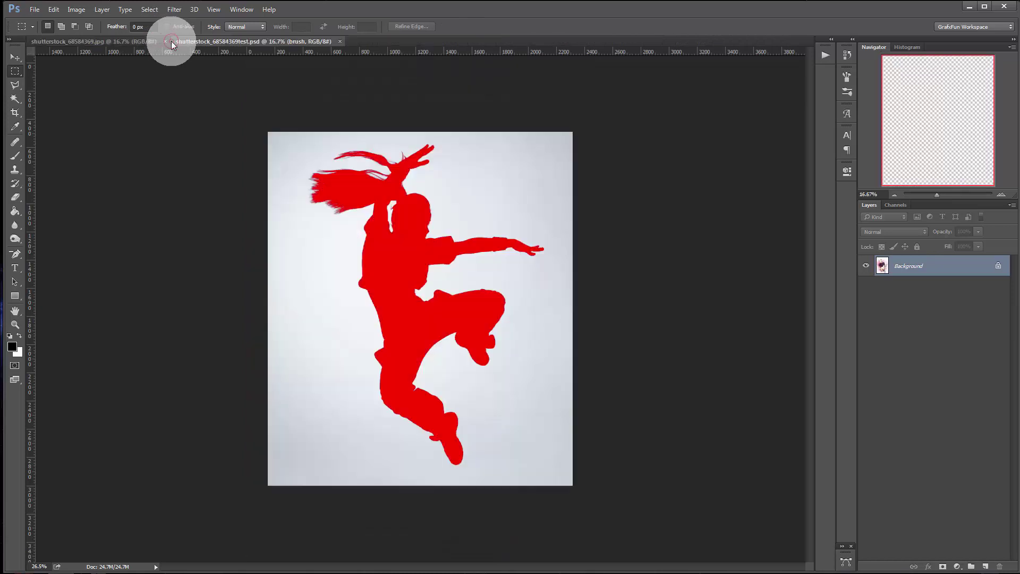
Step: In the dancer photo, restore Background via Layer 0 and add an empty layer named brush
{"action": "left_click", "coordinate": [118, 43]}
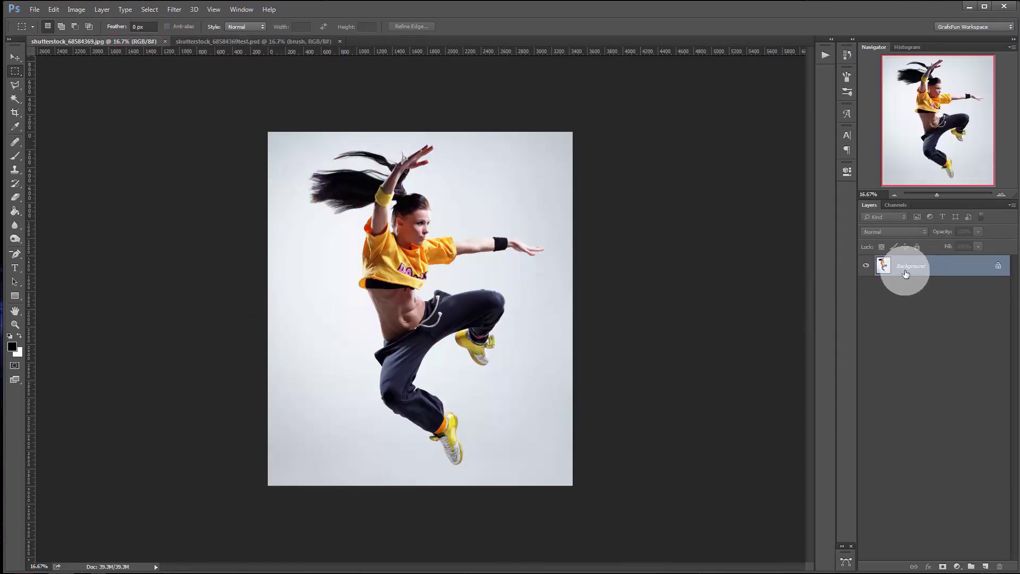
{"action": "double_click", "coordinate": [929, 270]}
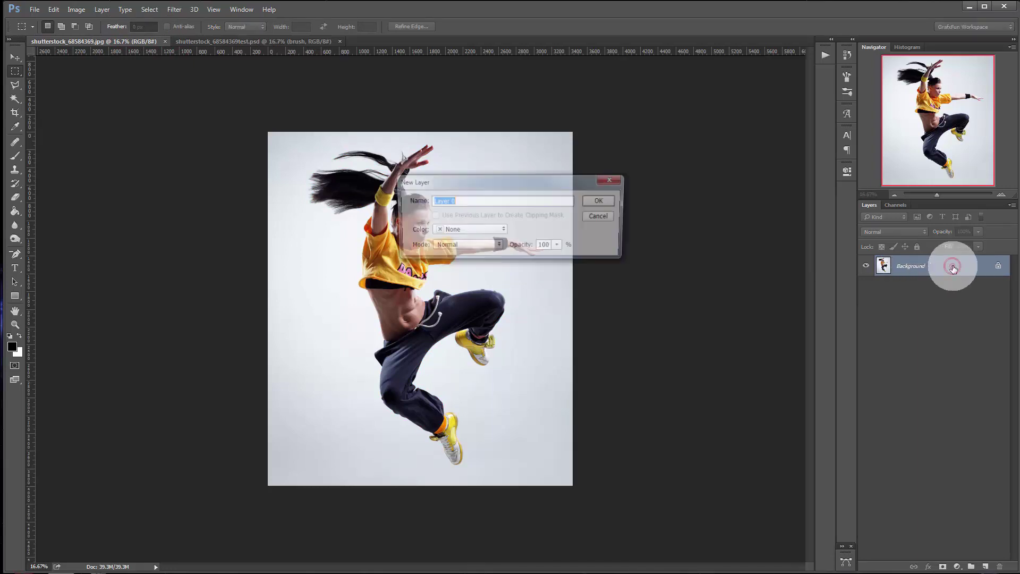
{"action": "left_click", "coordinate": [600, 203]}
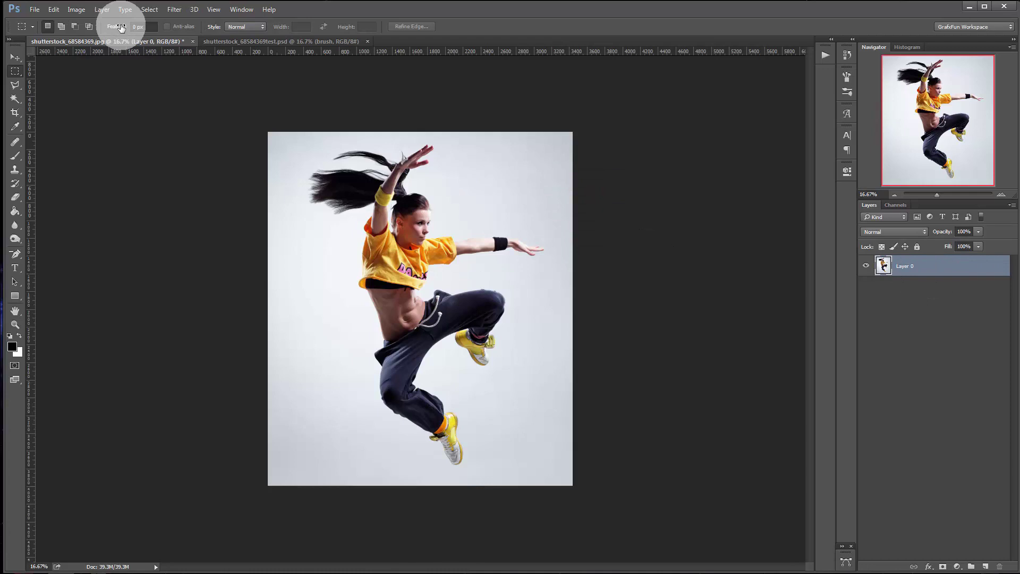
{"action": "left_click", "coordinate": [102, 10]}
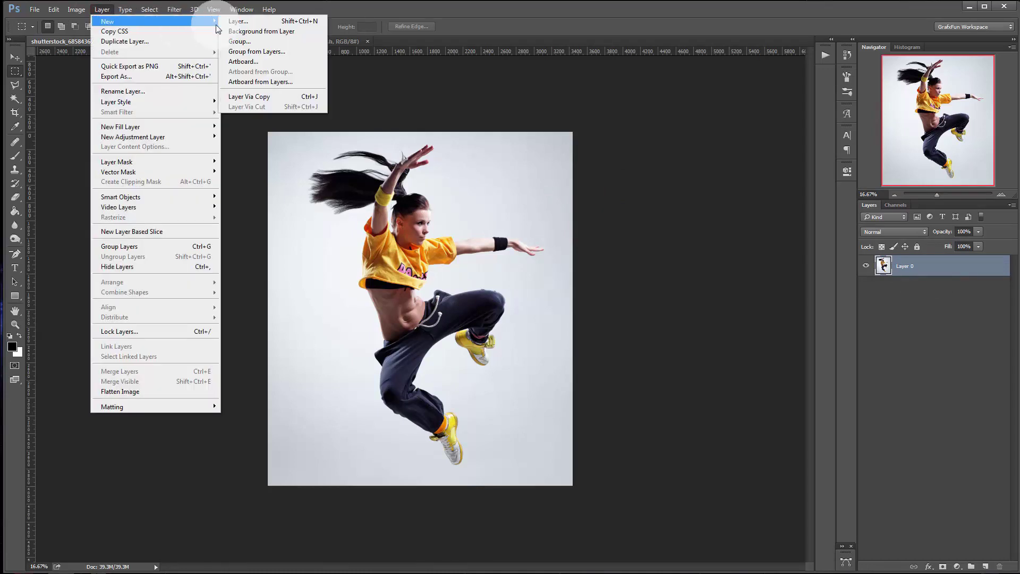
{"action": "mouse_move", "coordinate": [128, 21]}
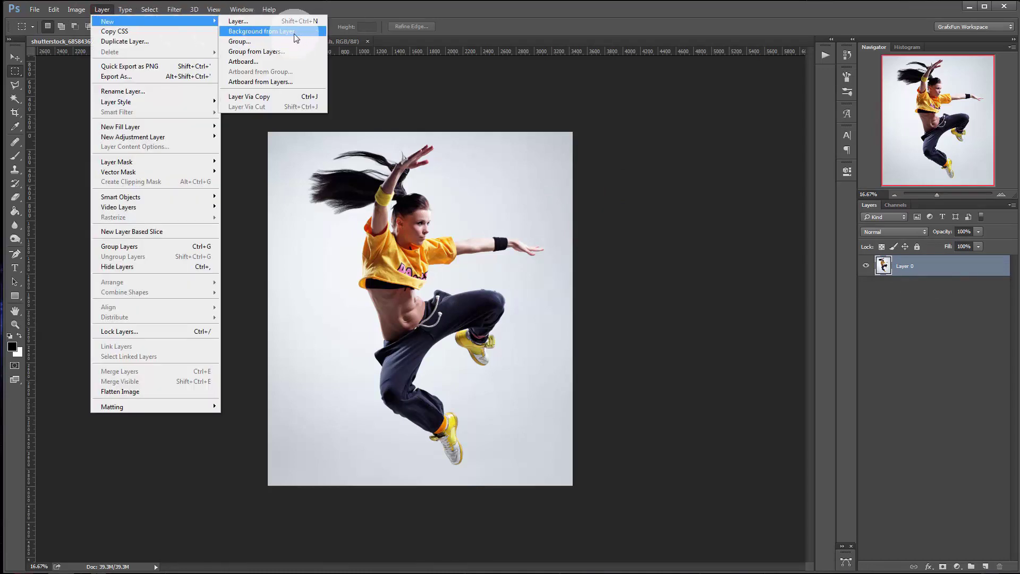
{"action": "left_click", "coordinate": [296, 36]}
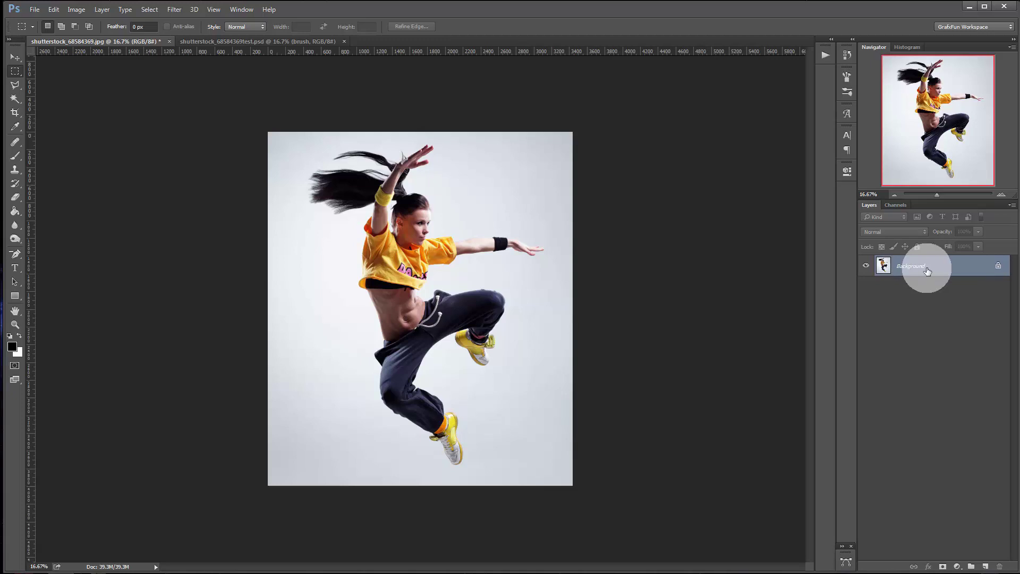
{"action": "left_click", "coordinate": [986, 566]}
{"action": "type", "text": "brush"}
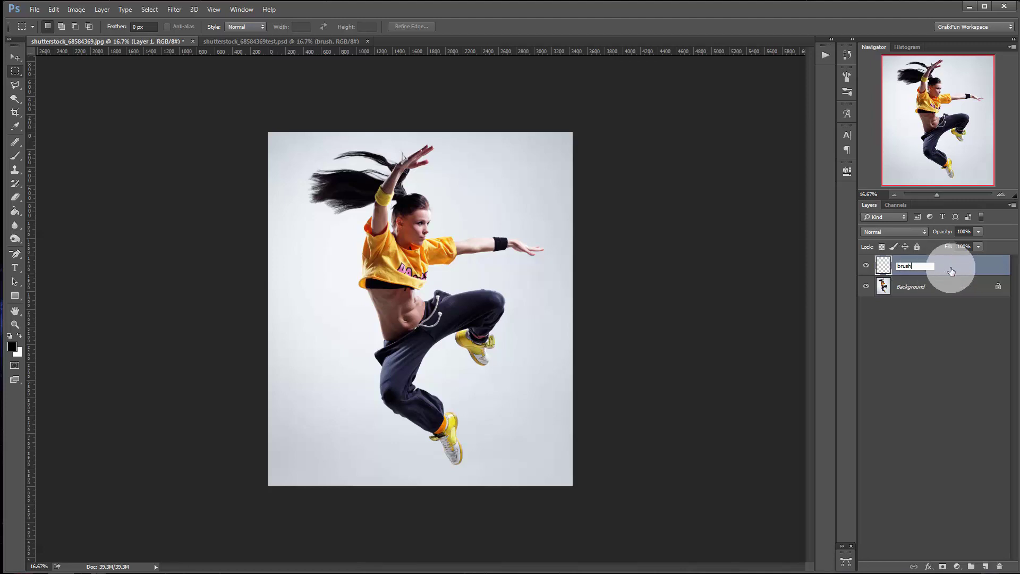
{"action": "key", "text": "Return"}
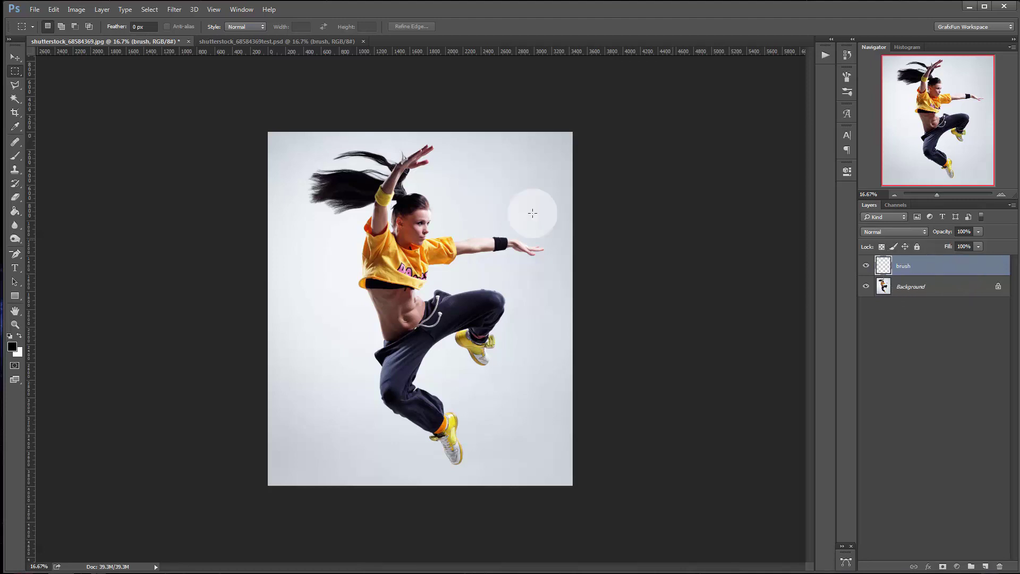
Step: Paint ff0000 red over the dancer's waist with a 100 px, 100% hardness brush
{"action": "left_click", "coordinate": [15, 156]}
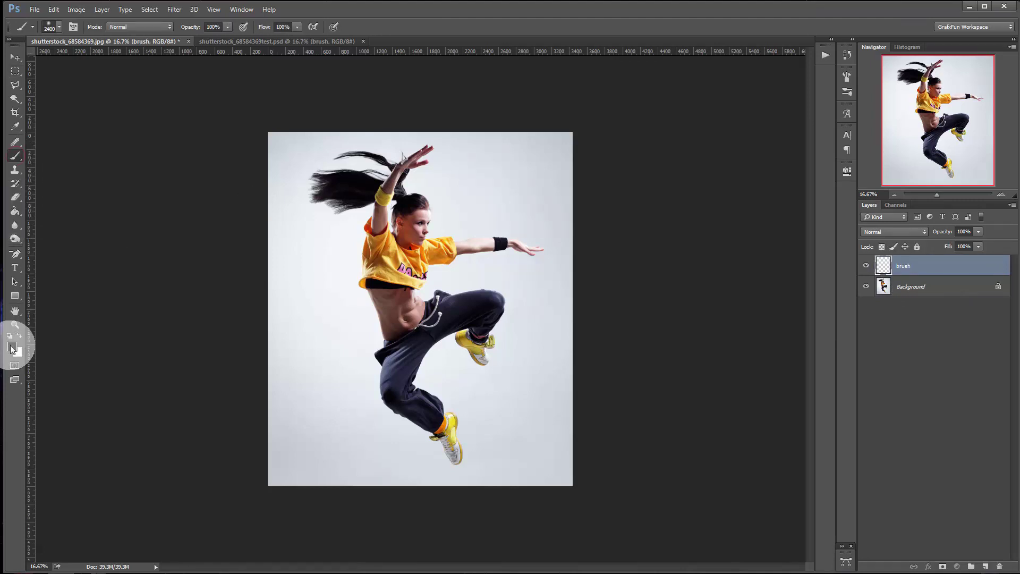
{"action": "left_click", "coordinate": [11, 346]}
{"action": "left_click_drag", "start_coordinate": [753, 216], "coordinate": [882, 139]}
{"action": "left_click", "coordinate": [974, 136]}
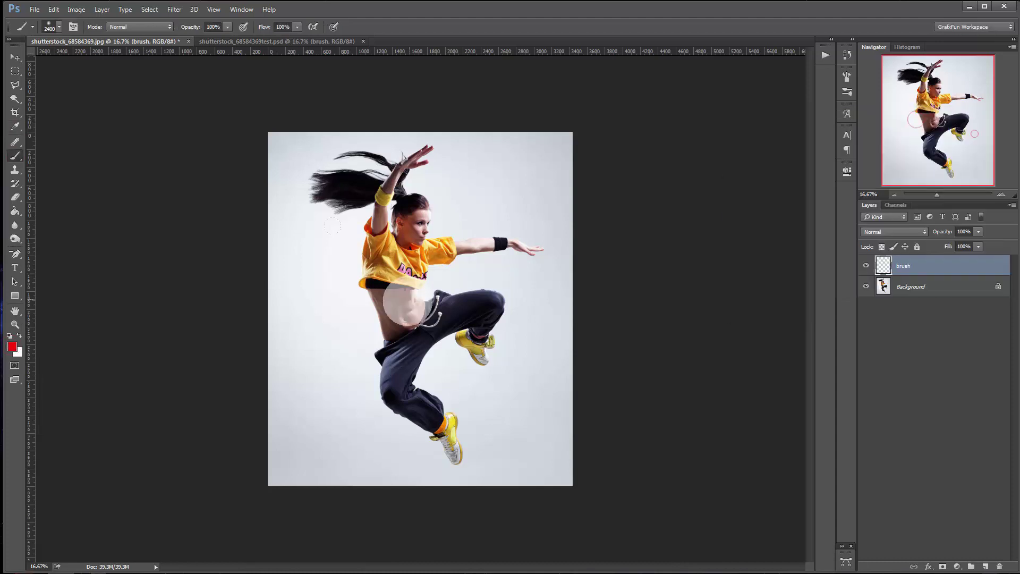
{"action": "right_click", "coordinate": [409, 300]}
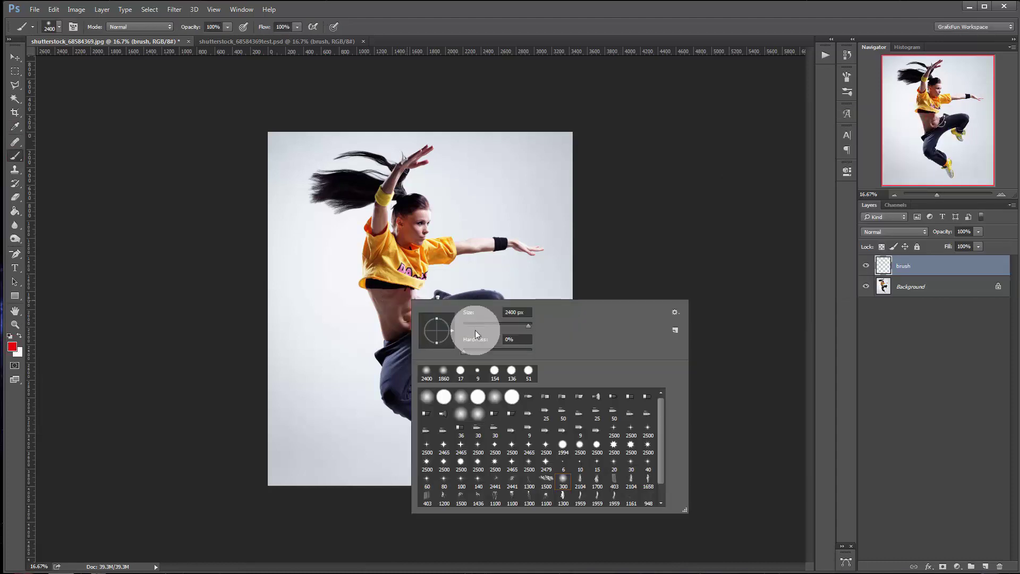
{"action": "left_click_drag", "start_coordinate": [462, 325], "coordinate": [481, 325]}
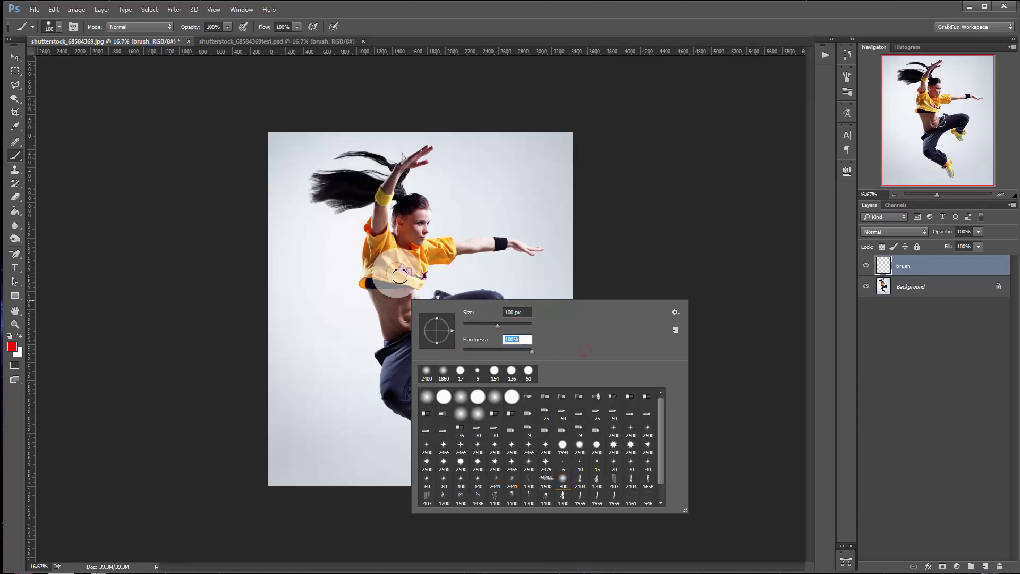
{"action": "mouse_move", "coordinate": [394, 271]}
{"action": "left_mouse_down"}
{"action": "mouse_move", "coordinate": [398, 335]}
{"action": "mouse_move", "coordinate": [438, 428]}
{"action": "mouse_move", "coordinate": [409, 398]}
{"action": "mouse_move", "coordinate": [413, 319]}
{"action": "mouse_move", "coordinate": [391, 292]}
{"action": "mouse_move", "coordinate": [393, 366]}
{"action": "mouse_move", "coordinate": [409, 408]}
{"action": "mouse_move", "coordinate": [395, 393]}
{"action": "mouse_move", "coordinate": [392, 360]}
{"action": "mouse_move", "coordinate": [420, 317]}
{"action": "left_mouse_up"}
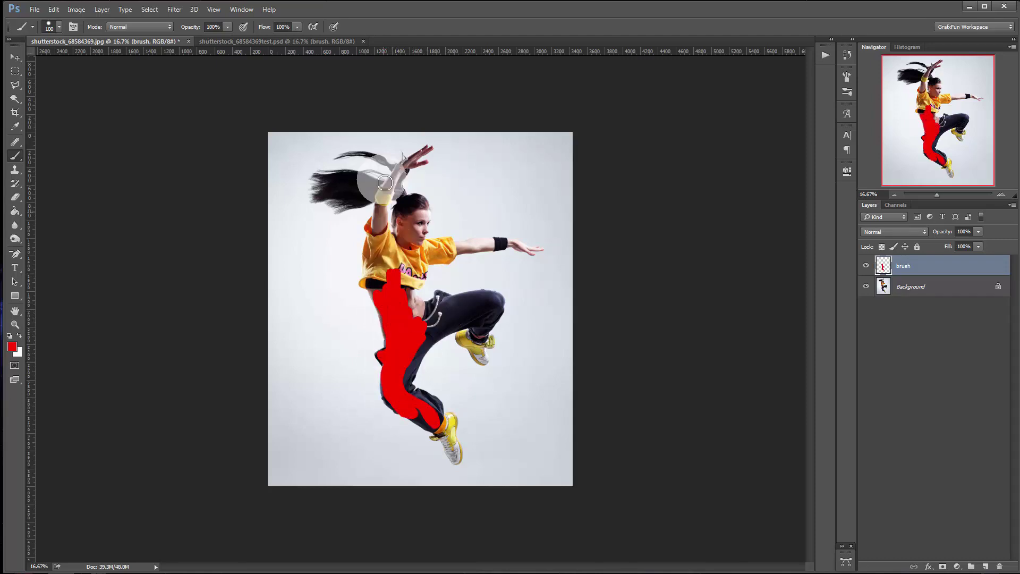
Step: Drag the finished red silhouette layer from test.psd into the dancer photo
{"action": "left_click", "coordinate": [302, 42]}
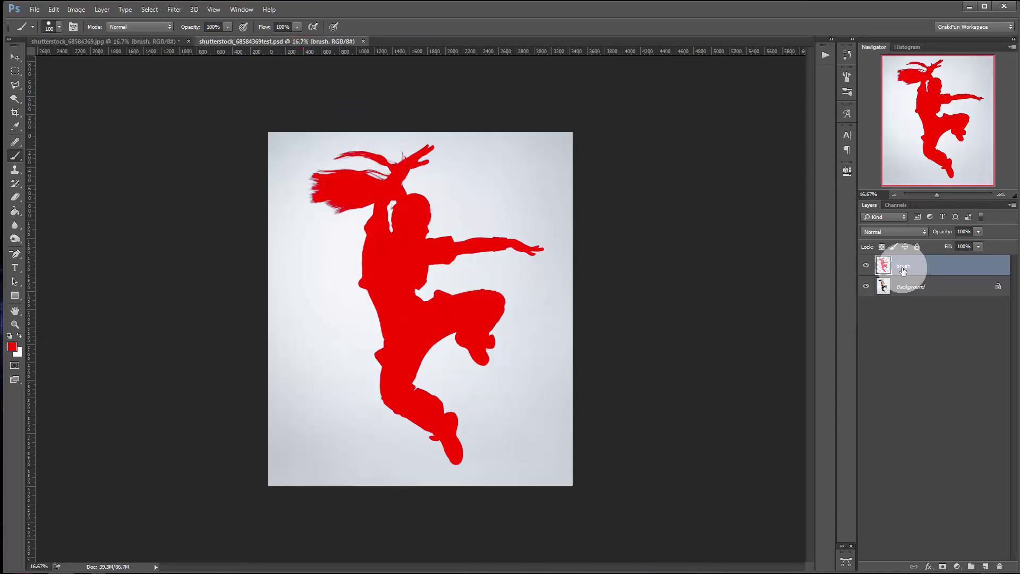
{"action": "left_click", "coordinate": [14, 57]}
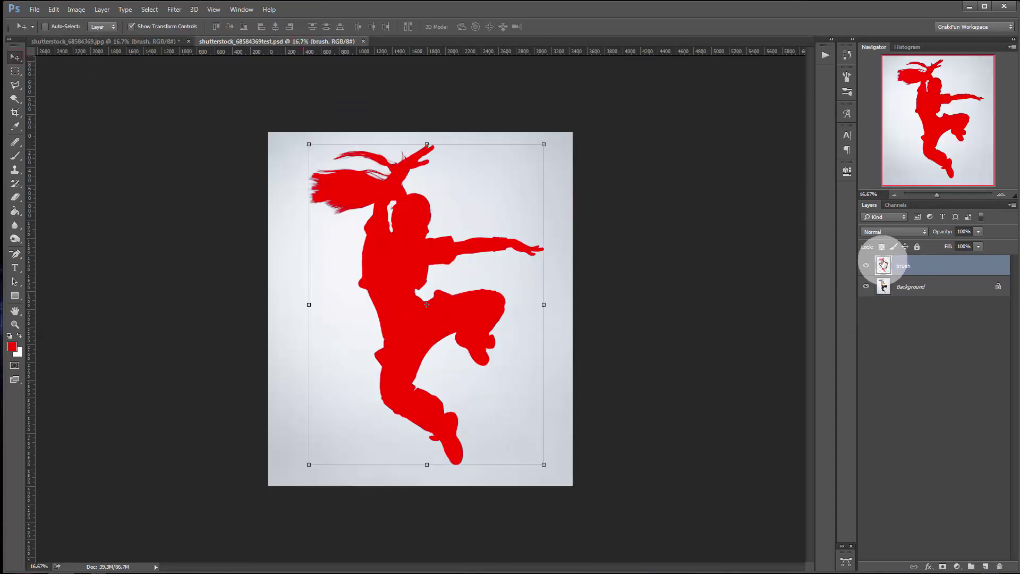
{"action": "mouse_move", "coordinate": [408, 221]}
{"action": "left_mouse_down"}
{"action": "mouse_move", "coordinate": [137, 42]}
{"action": "mouse_move", "coordinate": [446, 225]}
{"action": "mouse_move", "coordinate": [407, 219]}
{"action": "mouse_move", "coordinate": [416, 225]}
{"action": "left_mouse_up"}
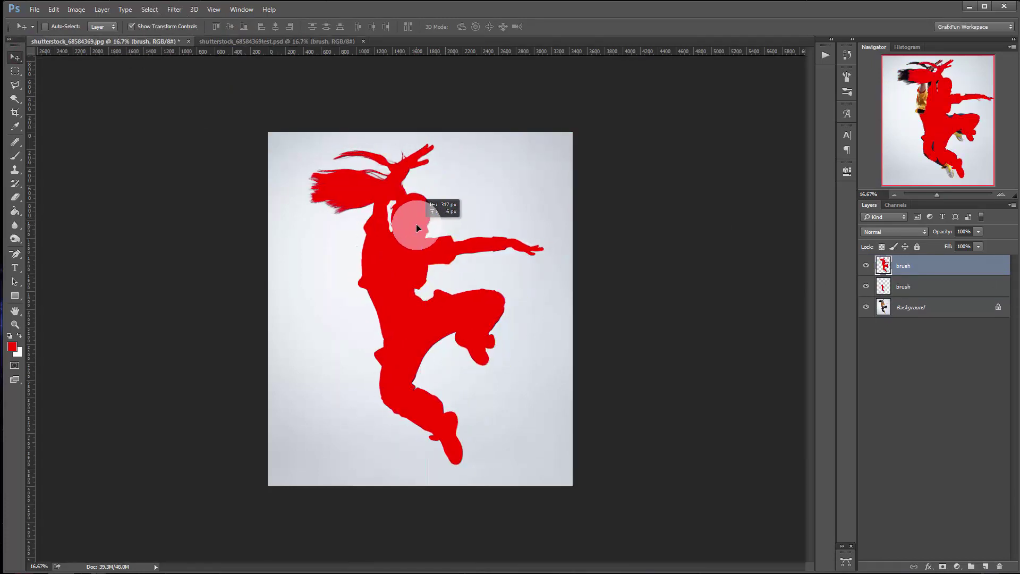
Step: Delete the partially painted brush layer and select the red silhouette layer
{"action": "left_click", "coordinate": [910, 290]}
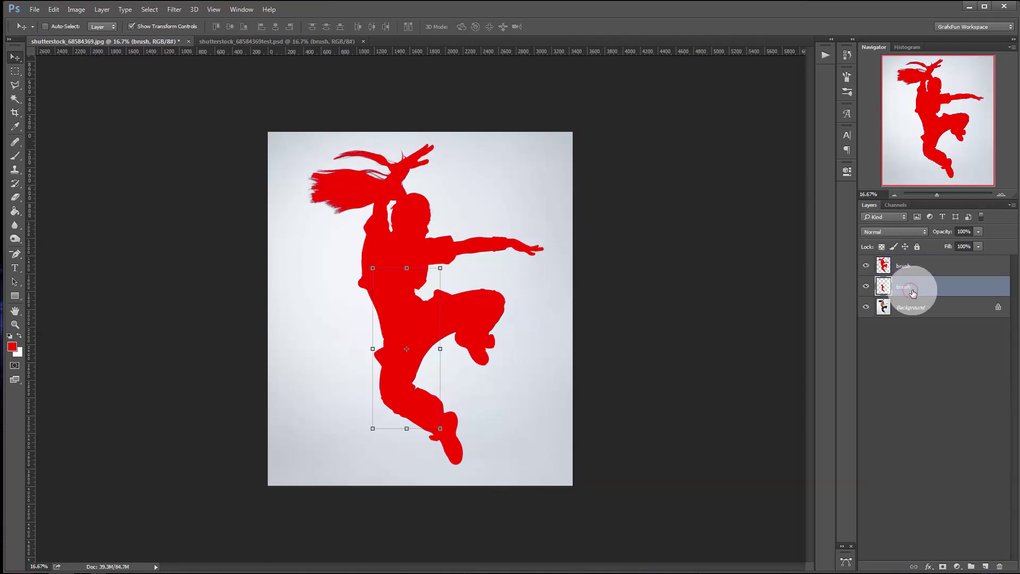
{"action": "left_click", "coordinate": [1000, 566]}
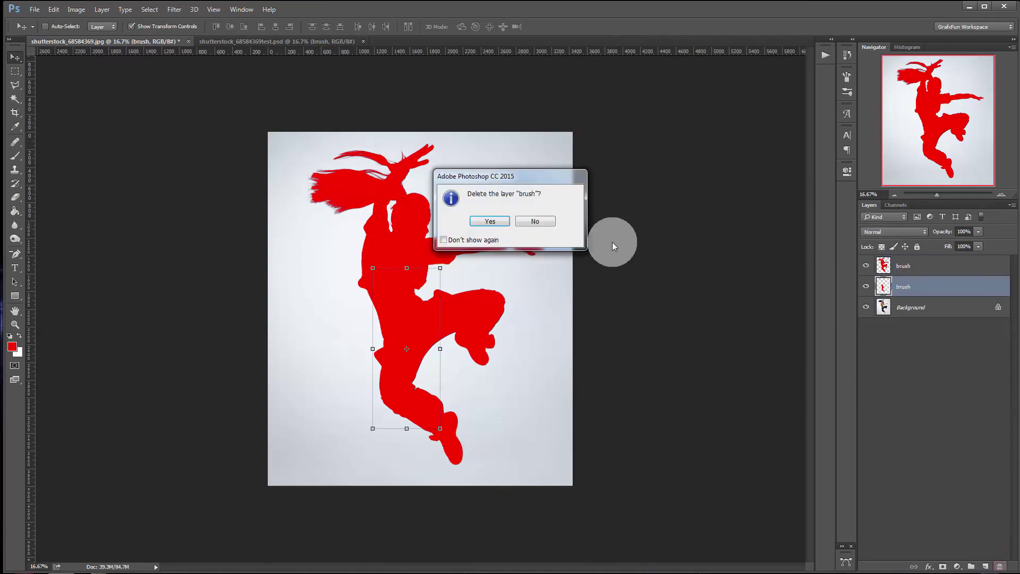
{"action": "left_click", "coordinate": [490, 221]}
{"action": "left_click", "coordinate": [932, 287]}
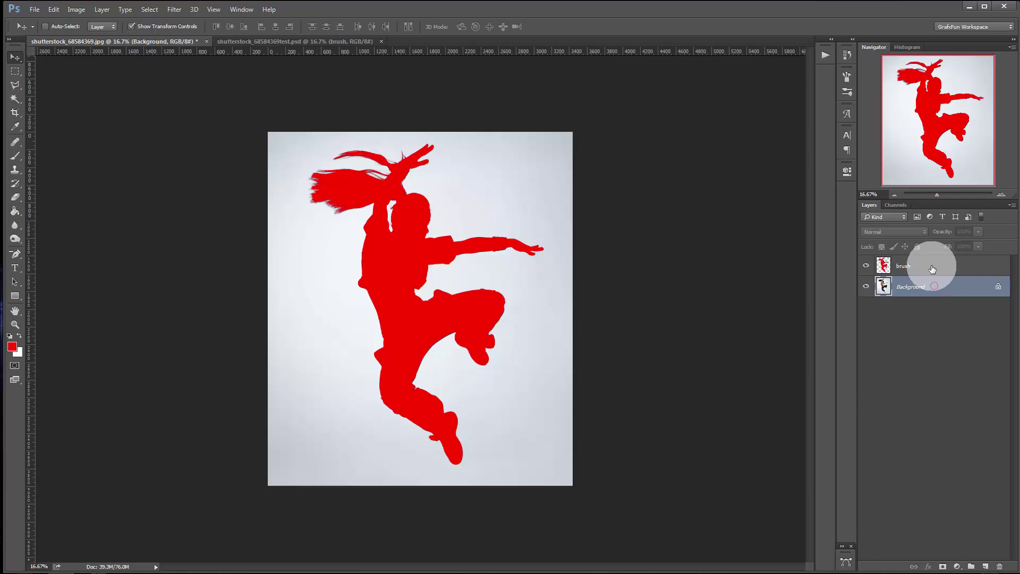
{"action": "left_click", "coordinate": [932, 268]}
{"action": "left_click", "coordinate": [932, 271]}
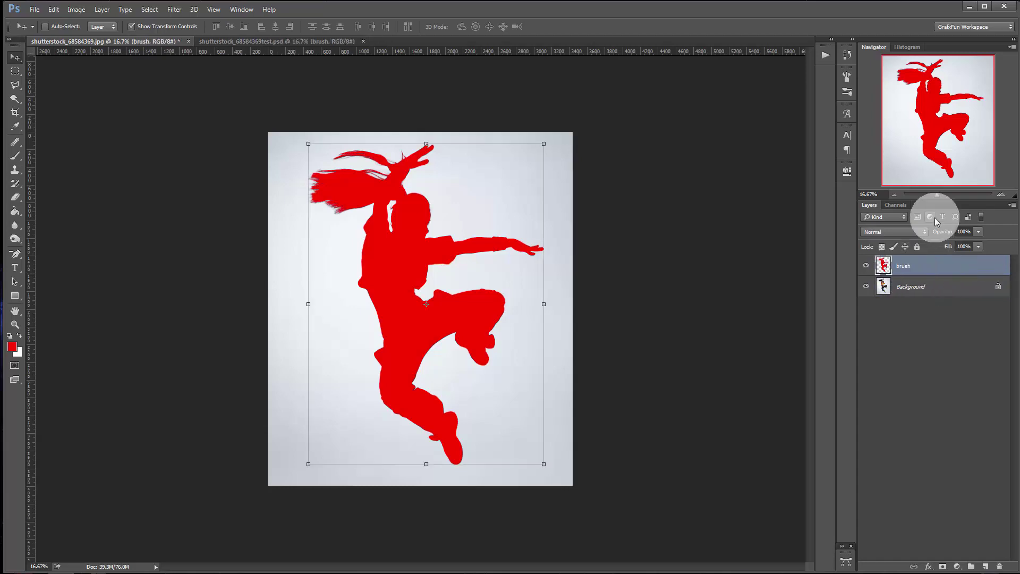
Step: Zoom in, nudge the red silhouette down-right, check legs, arm and hair, then zoom out
{"action": "left_click_drag", "start_coordinate": [938, 194], "coordinate": [947, 195]}
{"action": "left_click_drag", "start_coordinate": [943, 104], "coordinate": [948, 112]}
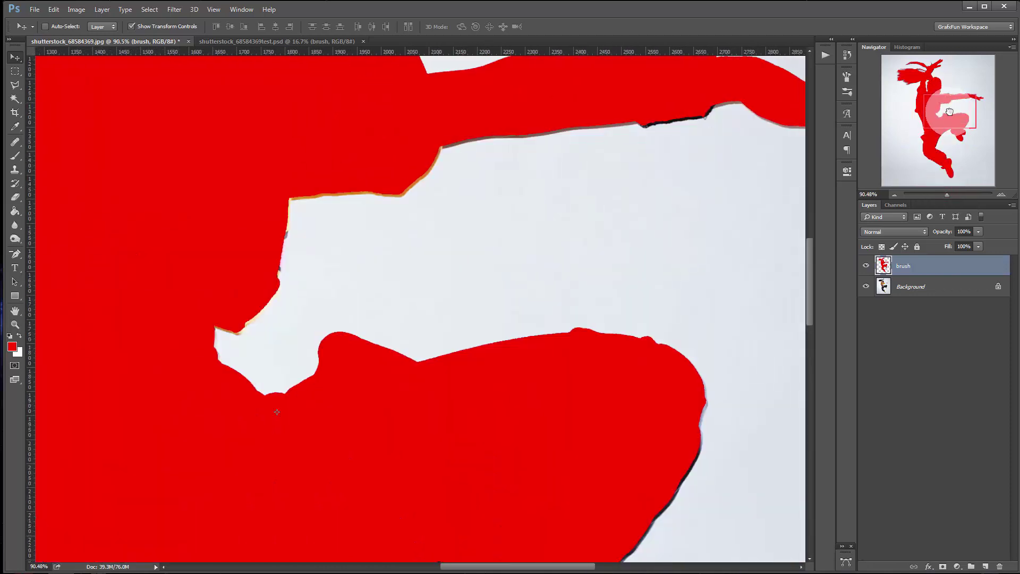
{"action": "left_click_drag", "start_coordinate": [277, 413], "coordinate": [278, 415]}
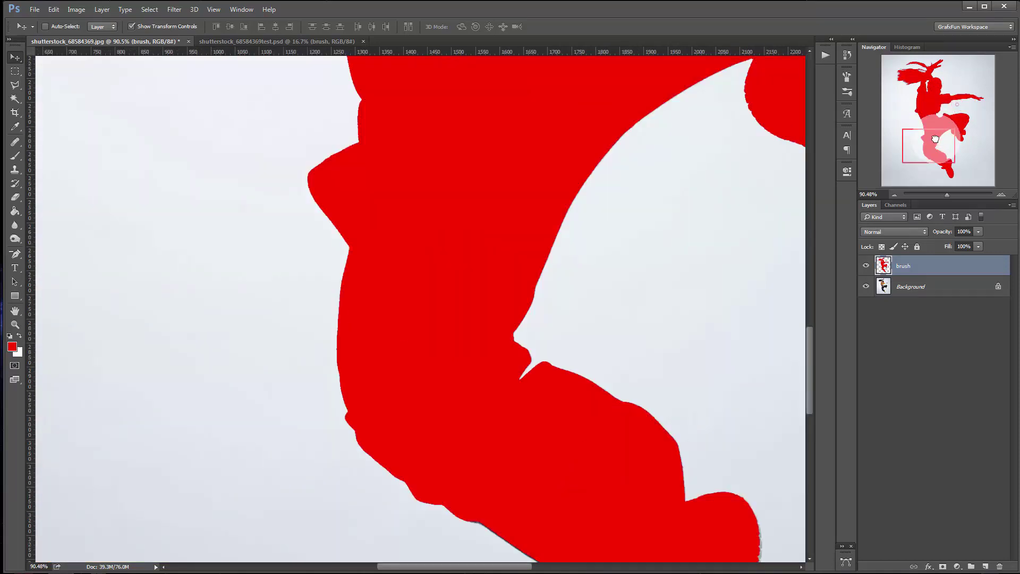
{"action": "mouse_move", "coordinate": [923, 126]}
{"action": "left_mouse_down"}
{"action": "mouse_move", "coordinate": [944, 152]}
{"action": "mouse_move", "coordinate": [931, 78]}
{"action": "left_mouse_up"}
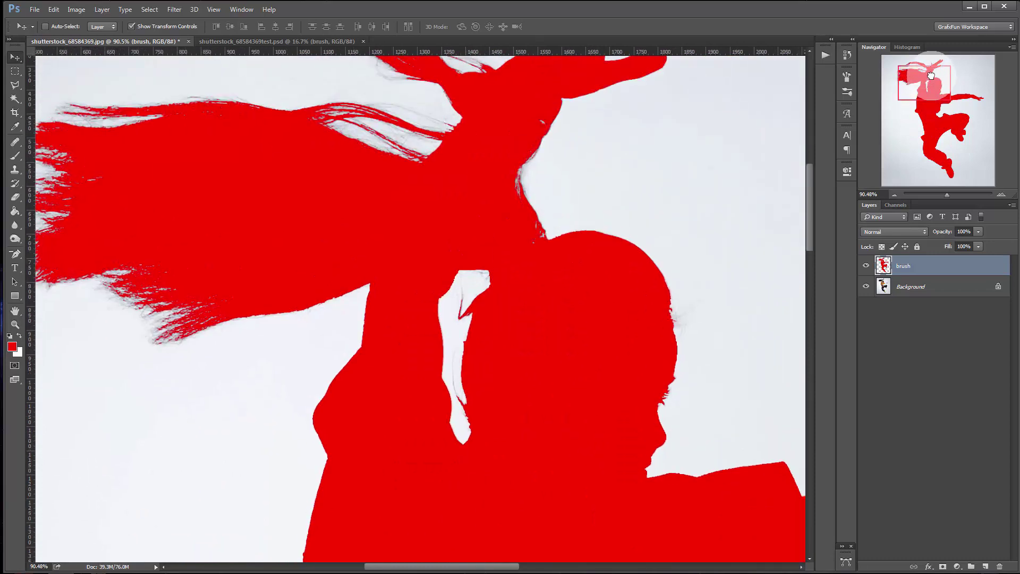
{"action": "left_click_drag", "start_coordinate": [931, 78], "coordinate": [937, 75]}
{"action": "left_click_drag", "start_coordinate": [947, 194], "coordinate": [939, 194]}
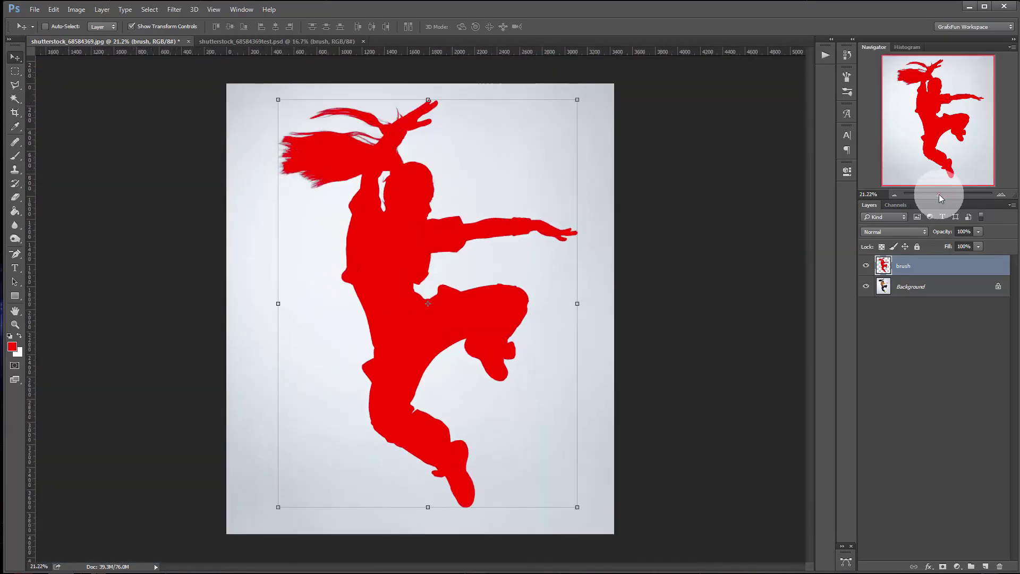
Step: Play the GFF - WARP Effect (CC) action from the Actions panel on the dancer photo
{"action": "left_click", "coordinate": [825, 55]}
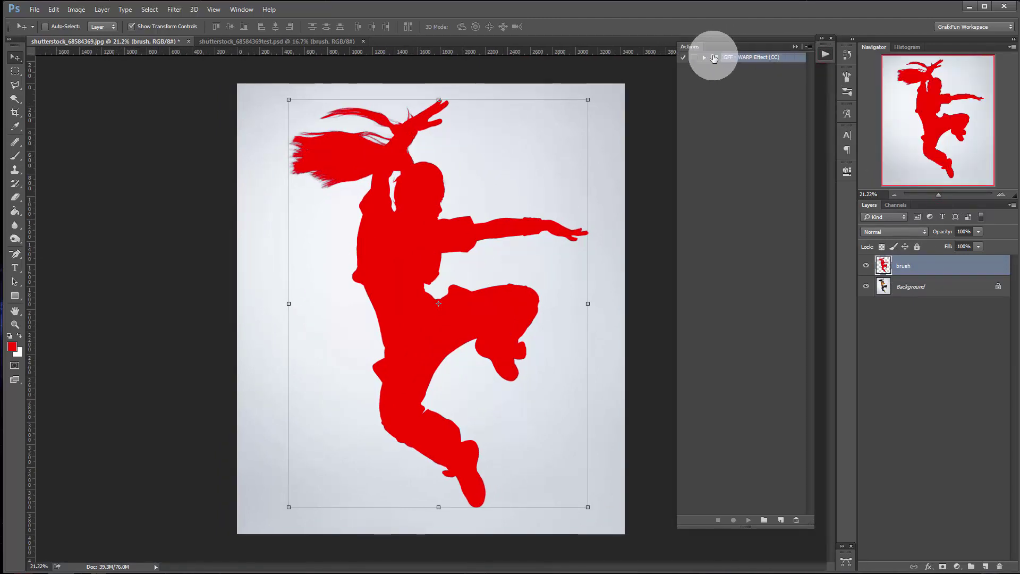
{"action": "left_click", "coordinate": [704, 57]}
{"action": "left_click", "coordinate": [741, 68]}
{"action": "left_click", "coordinate": [748, 519]}
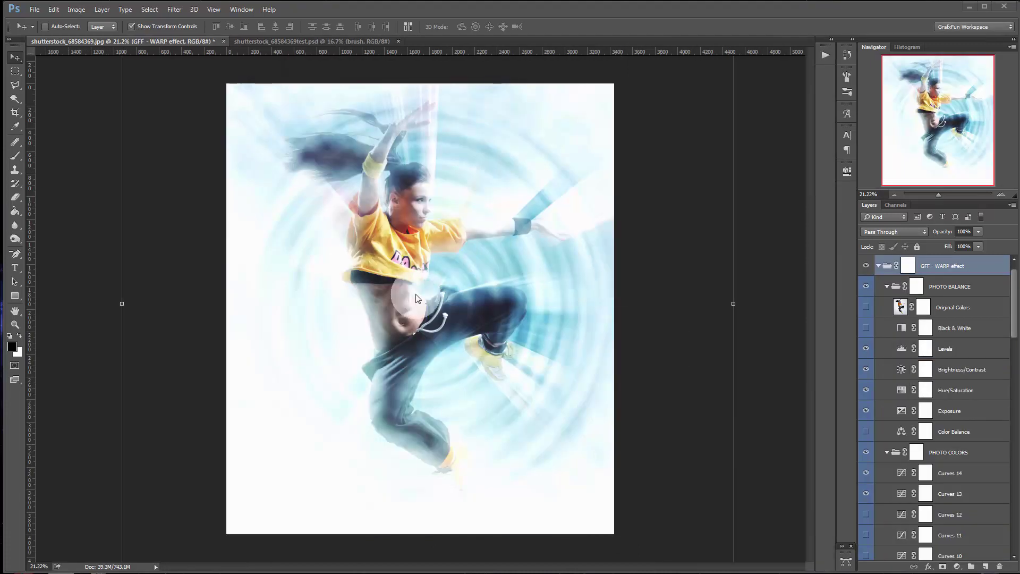
Step: Expand GFF - WARP and PHOTO BALANCE to list Original Colors, Black & White and other adjustments
{"action": "left_click", "coordinate": [901, 259]}
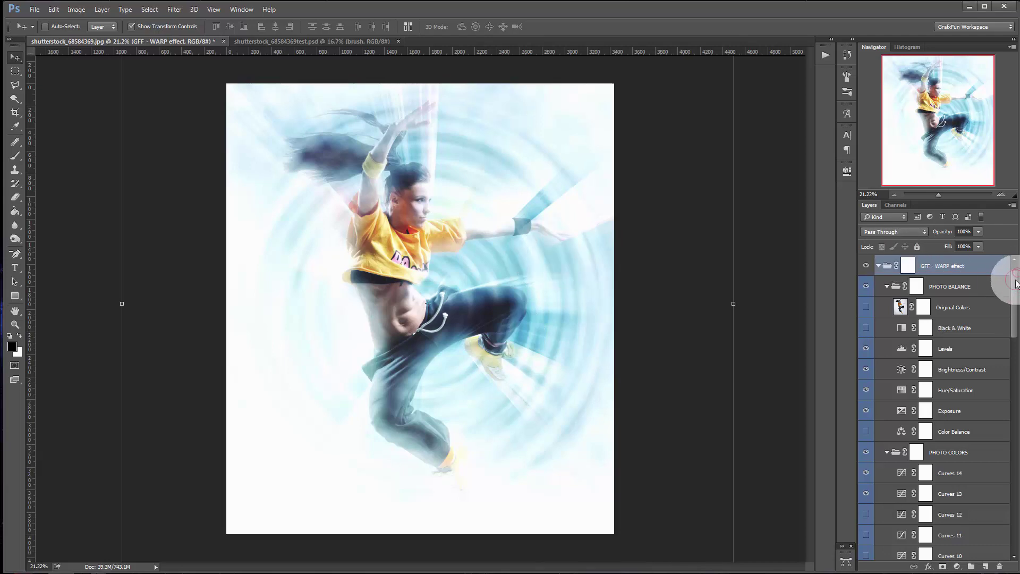
{"action": "left_click_drag", "start_coordinate": [1014, 283], "coordinate": [1014, 279]}
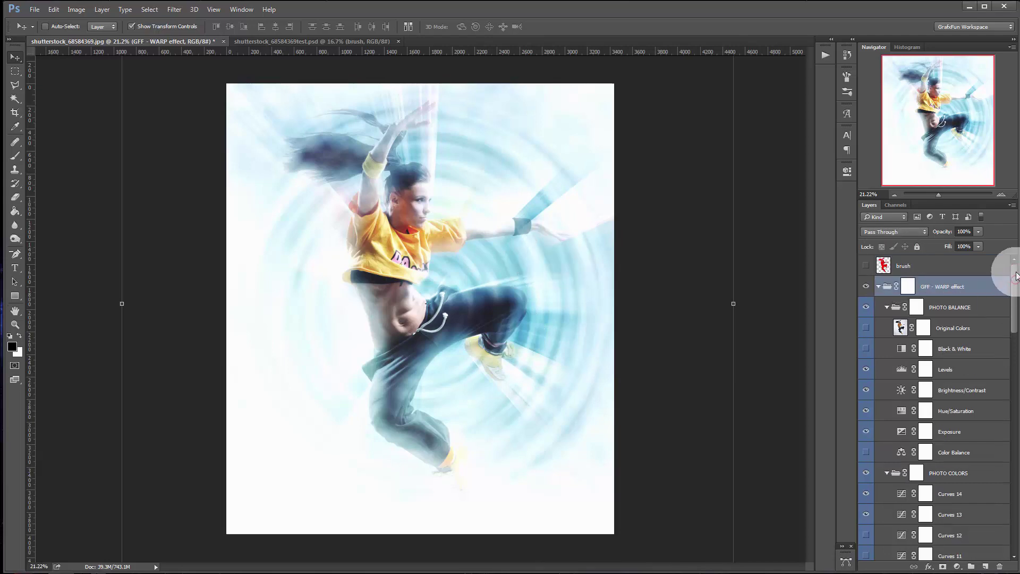
{"action": "left_click", "coordinate": [879, 288]}
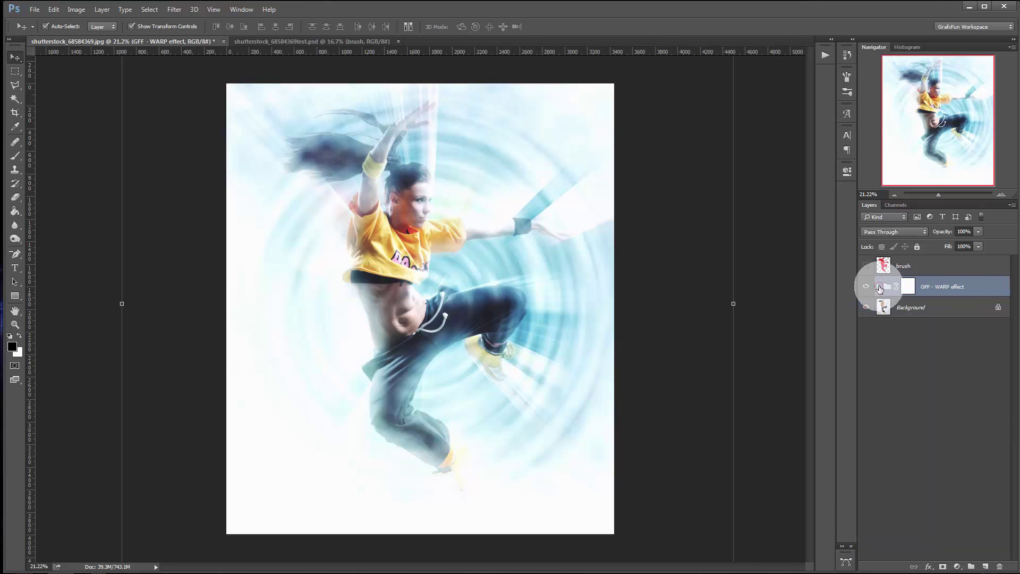
{"action": "left_click", "coordinate": [879, 287]}
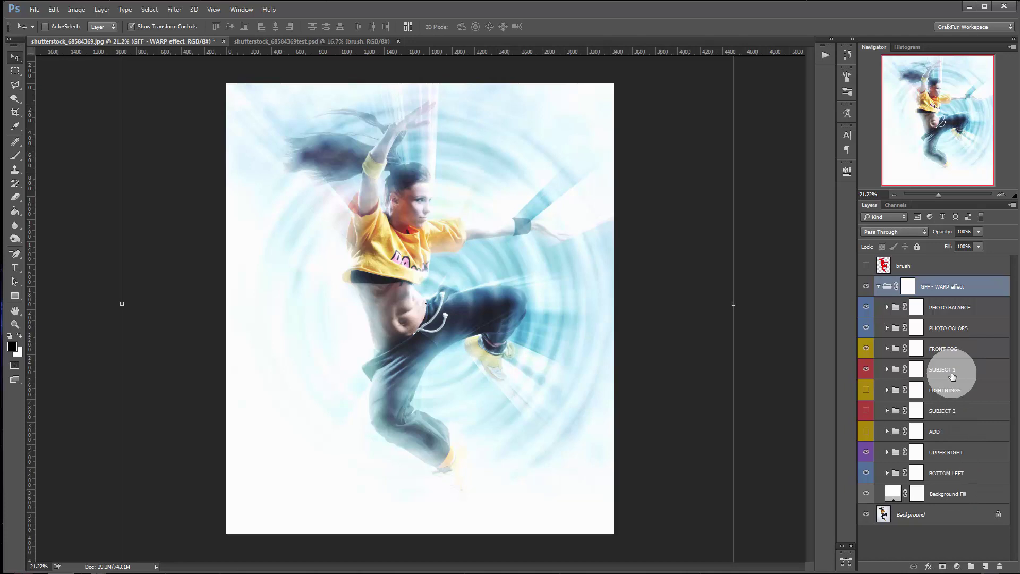
{"action": "left_click", "coordinate": [886, 308]}
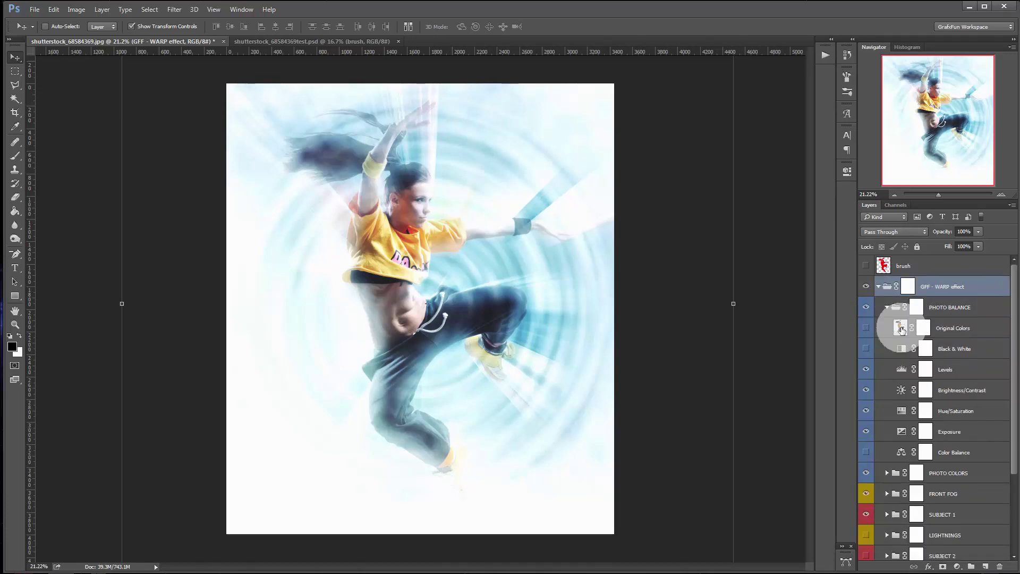
{"action": "left_click", "coordinate": [864, 329]}
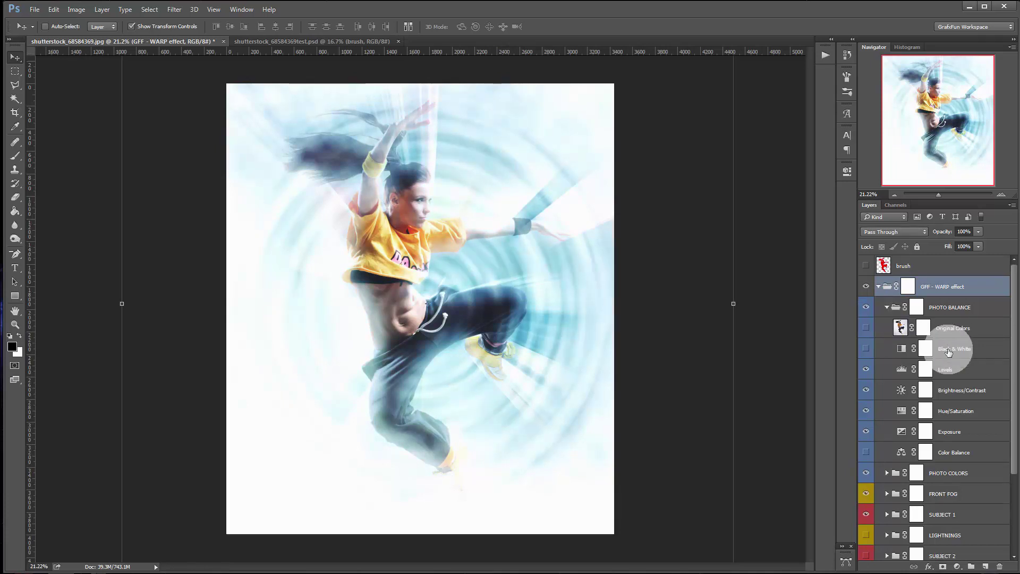
Step: Compare Black & White and Levels on and off, then set the Levels white input to 244
{"action": "left_click", "coordinate": [865, 349]}
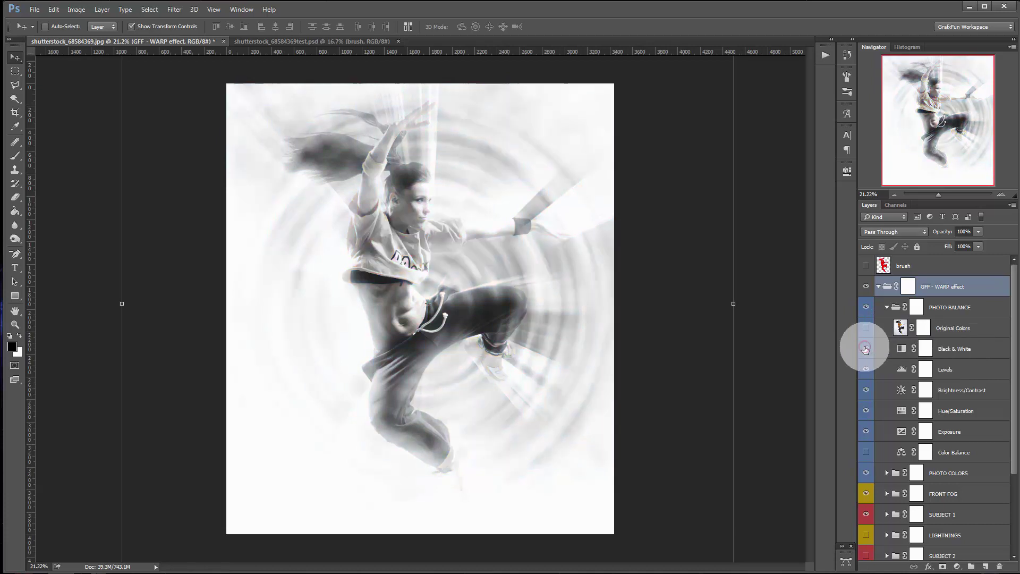
{"action": "left_click", "coordinate": [865, 349]}
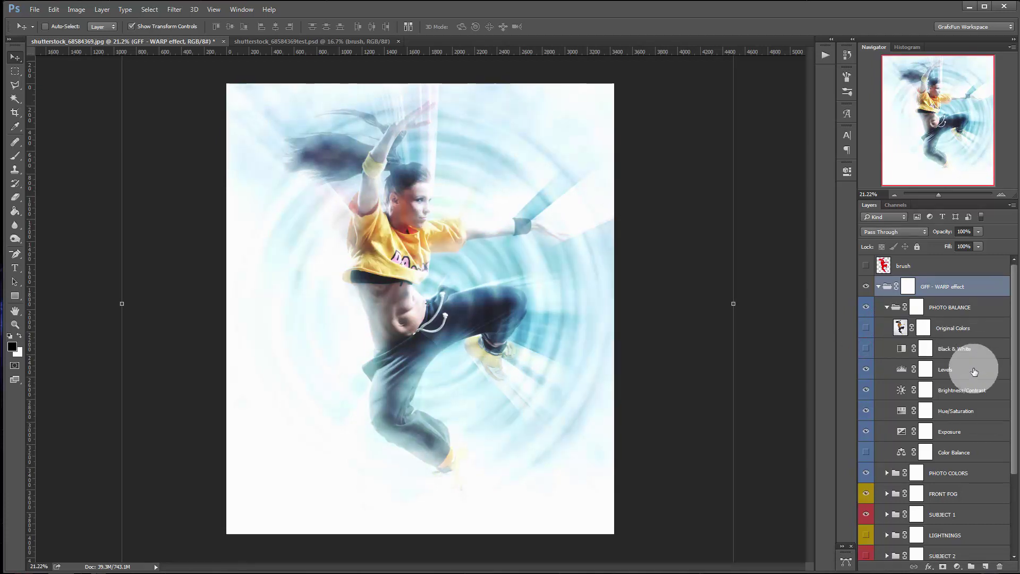
{"action": "left_click", "coordinate": [946, 372]}
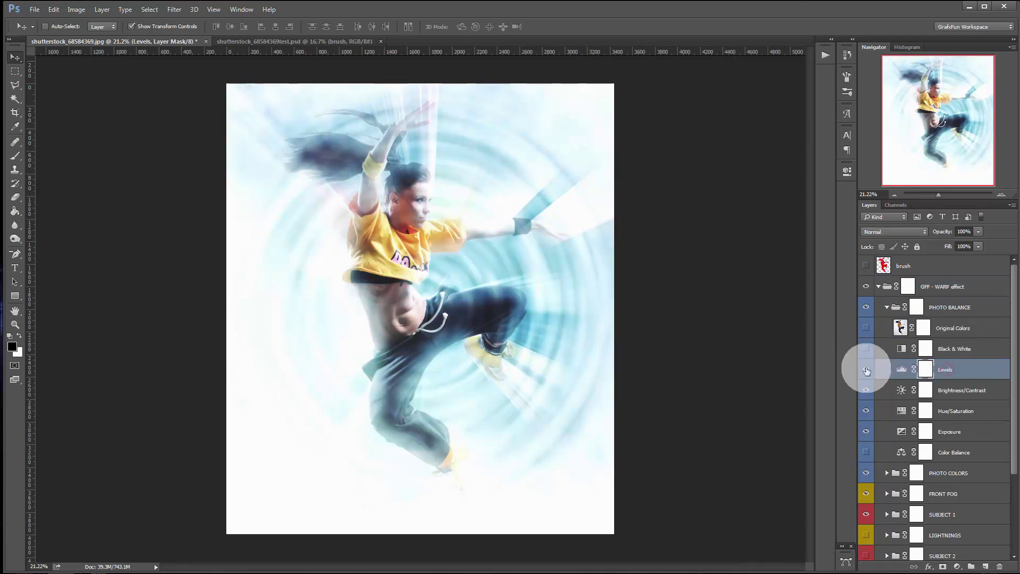
{"action": "left_click", "coordinate": [865, 370]}
{"action": "left_click", "coordinate": [866, 369]}
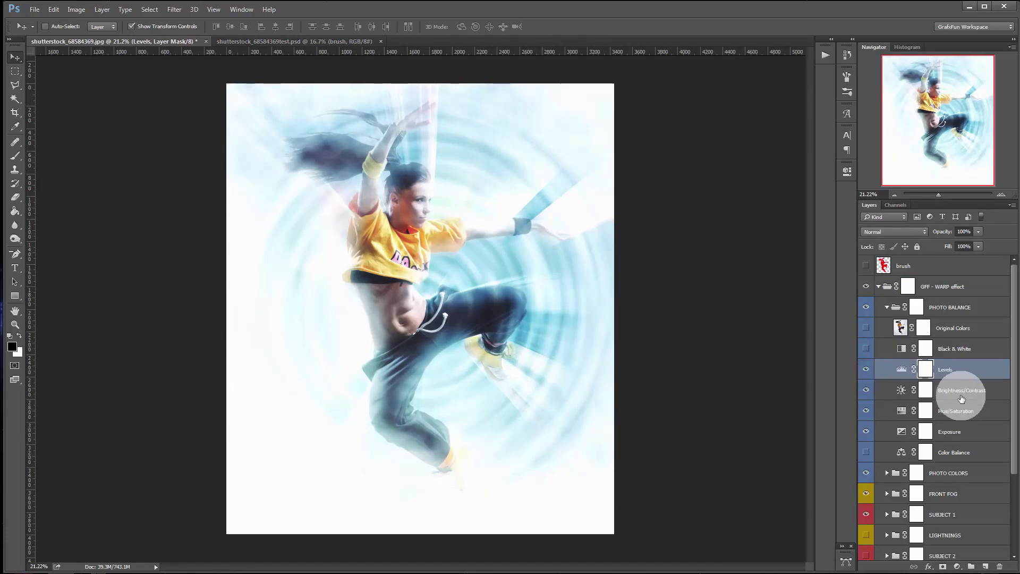
{"action": "left_click", "coordinate": [902, 369]}
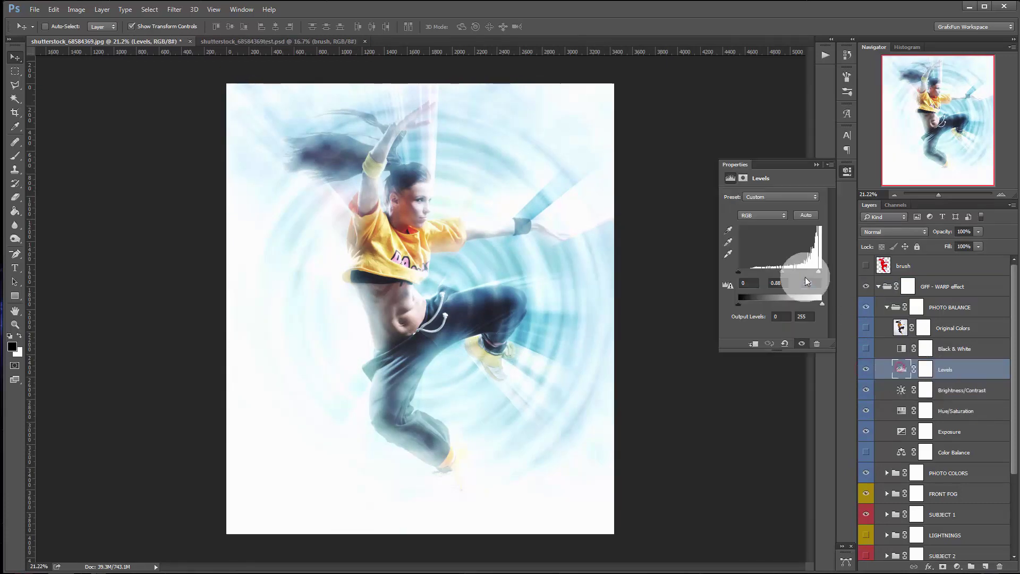
{"action": "left_click_drag", "start_coordinate": [821, 271], "coordinate": [818, 272]}
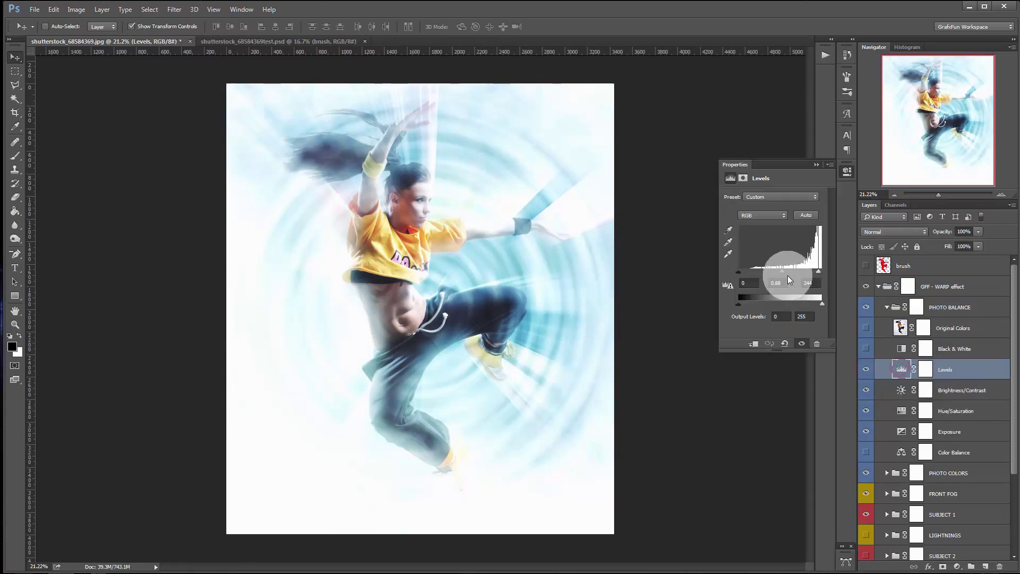
{"action": "left_click", "coordinate": [816, 164]}
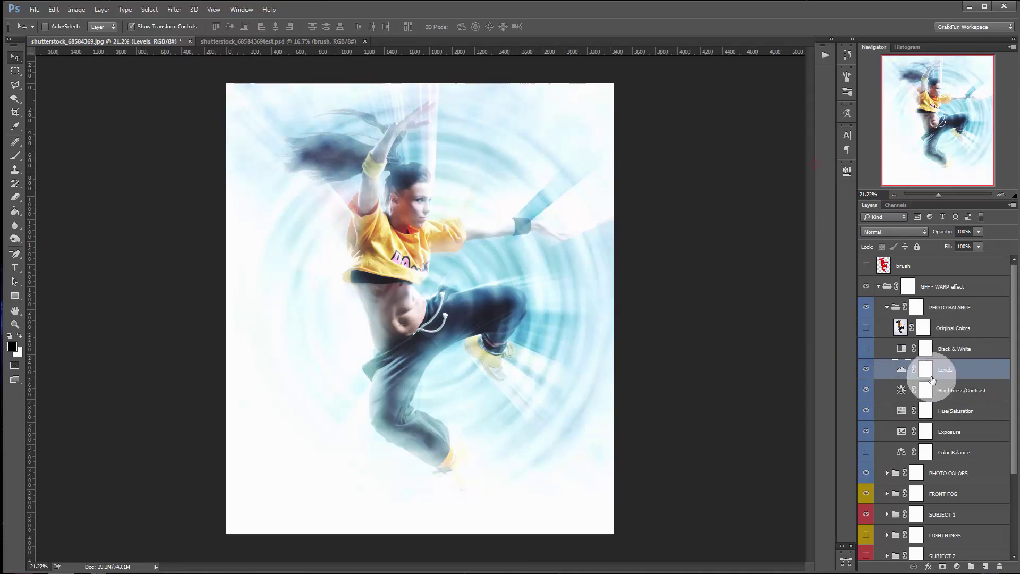
Step: Raise the Brightness/Contrast contrast, keeping brightness at -15
{"action": "left_click", "coordinate": [900, 391]}
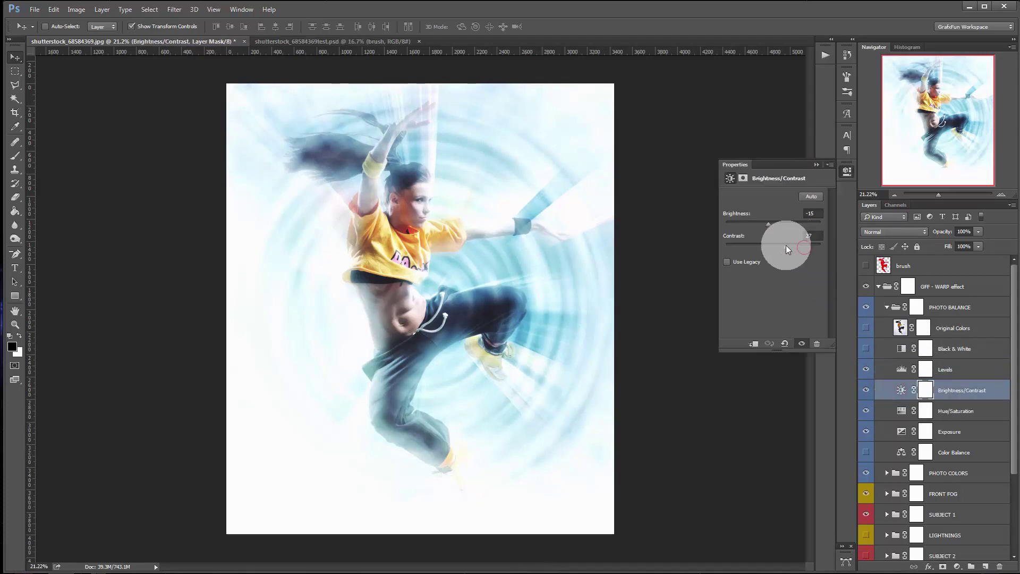
{"action": "left_click_drag", "start_coordinate": [786, 249], "coordinate": [841, 250]}
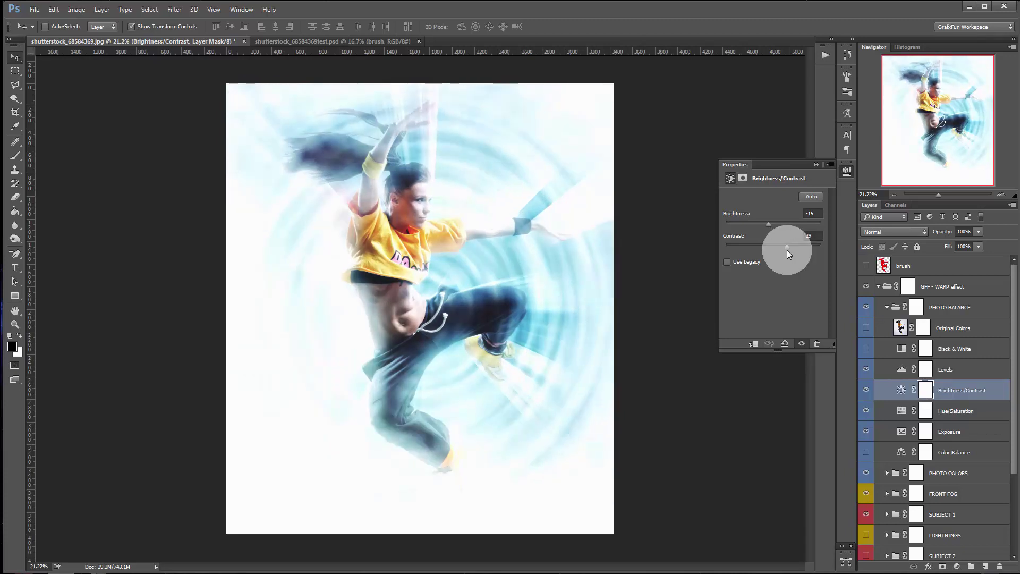
{"action": "left_click_drag", "start_coordinate": [786, 250], "coordinate": [795, 250]}
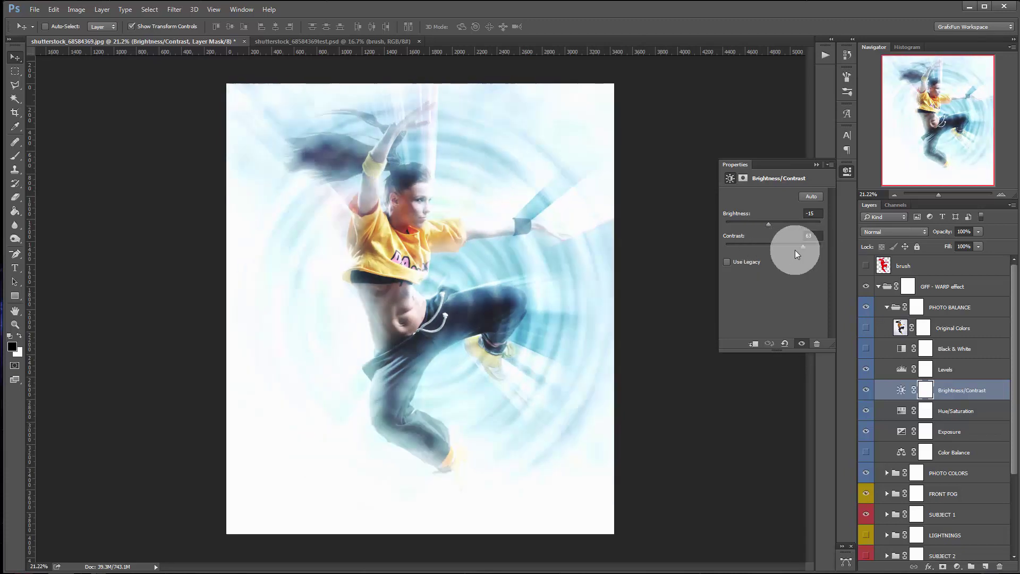
{"action": "left_click", "coordinate": [807, 199]}
{"action": "left_click", "coordinate": [817, 165]}
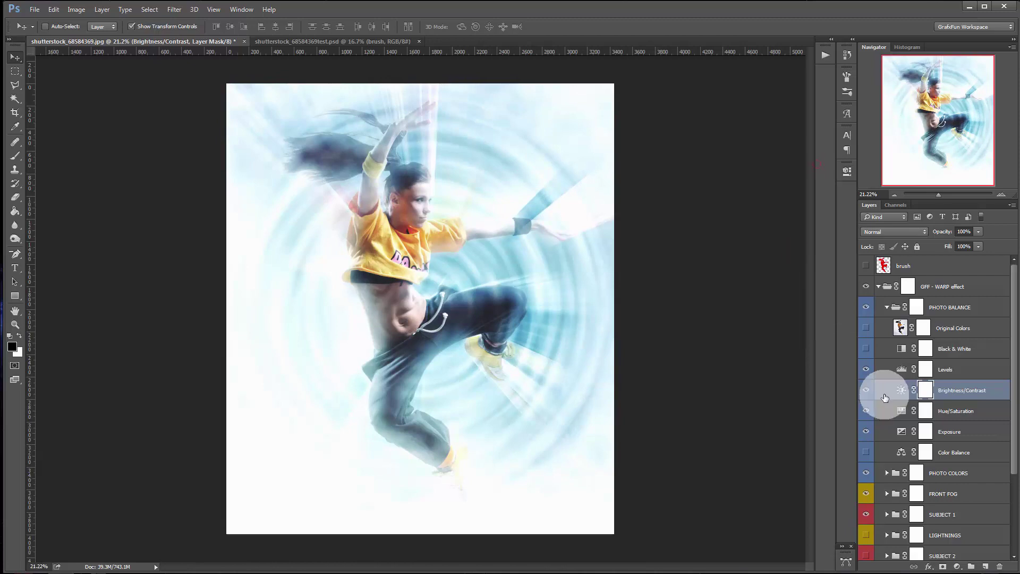
Step: Set the Hue/Saturation saturation to +17
{"action": "double_click", "coordinate": [901, 411]}
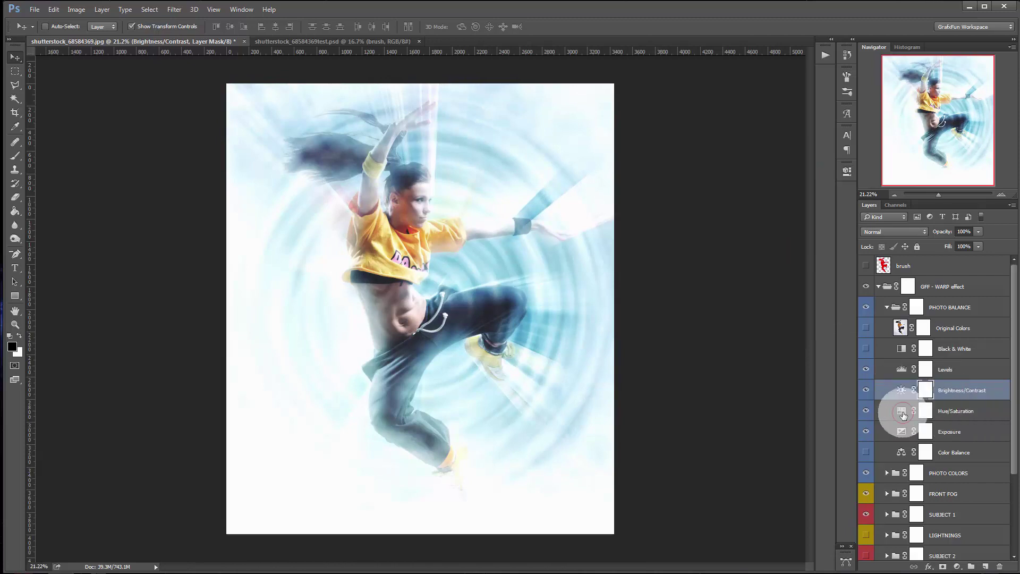
{"action": "mouse_move", "coordinate": [764, 257]}
{"action": "left_mouse_down"}
{"action": "mouse_move", "coordinate": [750, 258]}
{"action": "mouse_move", "coordinate": [786, 263]}
{"action": "left_mouse_up"}
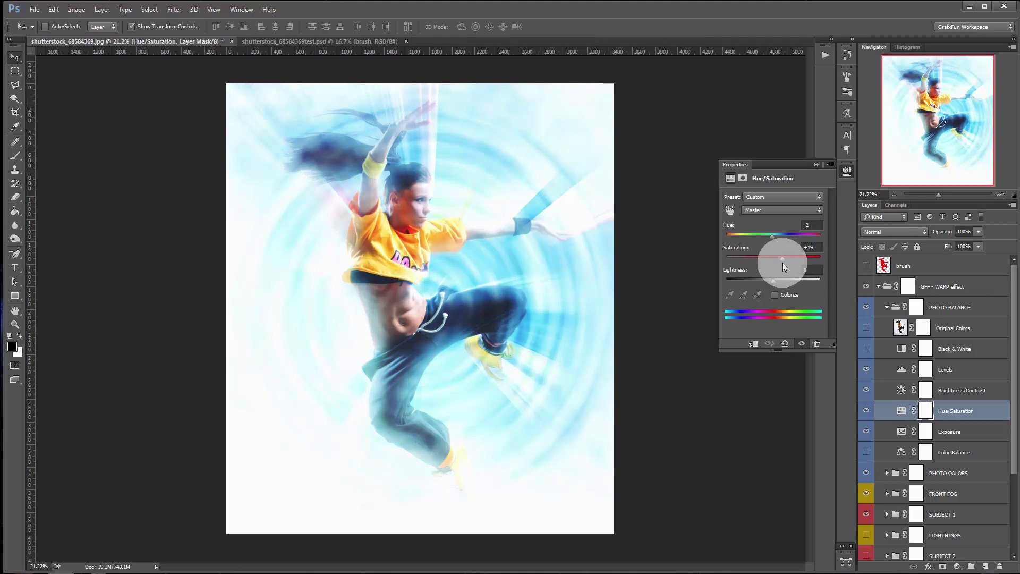
{"action": "left_click_drag", "start_coordinate": [782, 262], "coordinate": [781, 263]}
{"action": "left_click", "coordinate": [813, 164]}
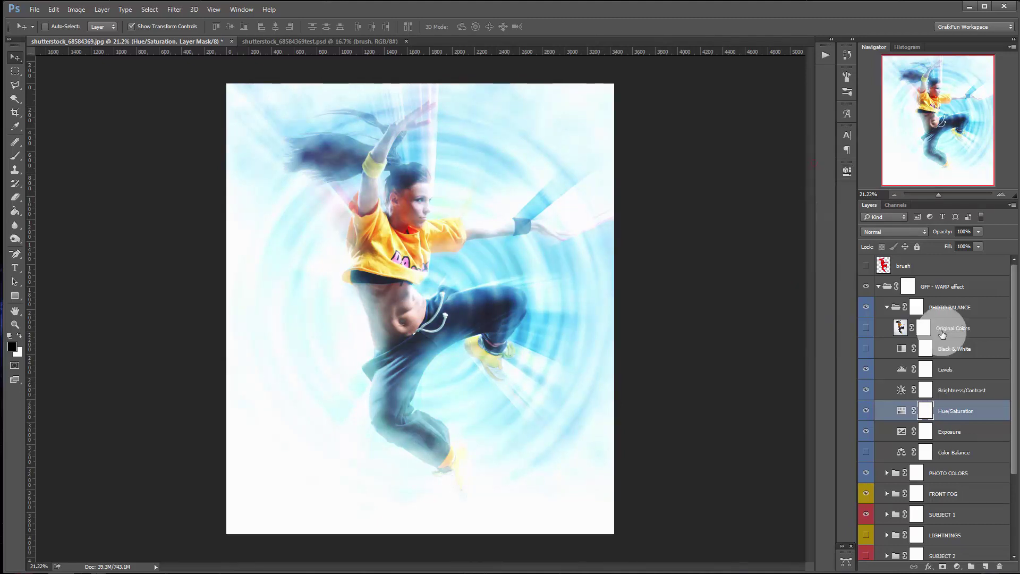
Step: Set the Exposure gamma correction to 1.00 and offset to 0.0000, then compare Color Balance on and off
{"action": "double_click", "coordinate": [902, 431]}
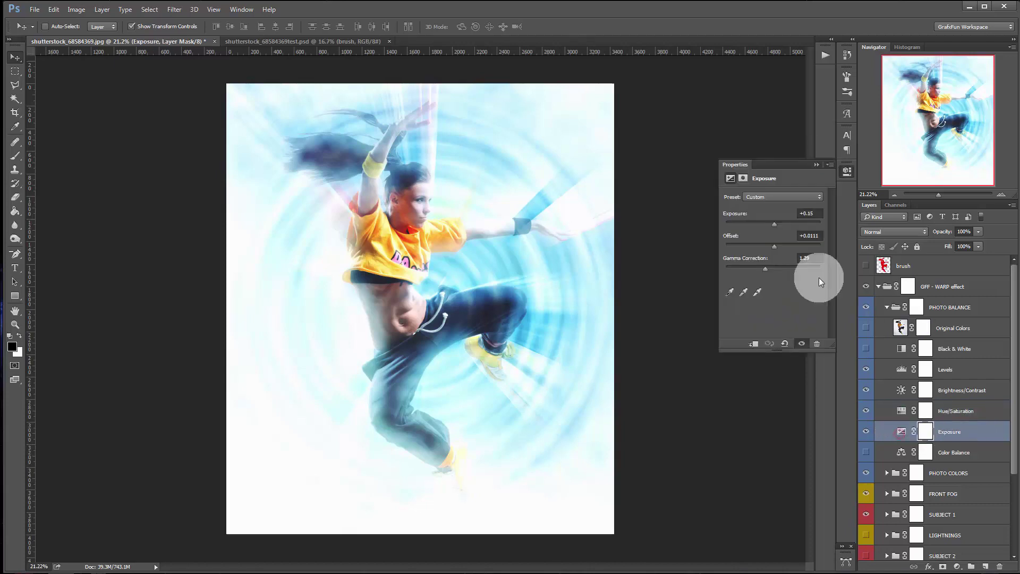
{"action": "mouse_move", "coordinate": [766, 269]}
{"action": "left_mouse_down"}
{"action": "mouse_move", "coordinate": [760, 250]}
{"action": "mouse_move", "coordinate": [775, 245]}
{"action": "left_mouse_up"}
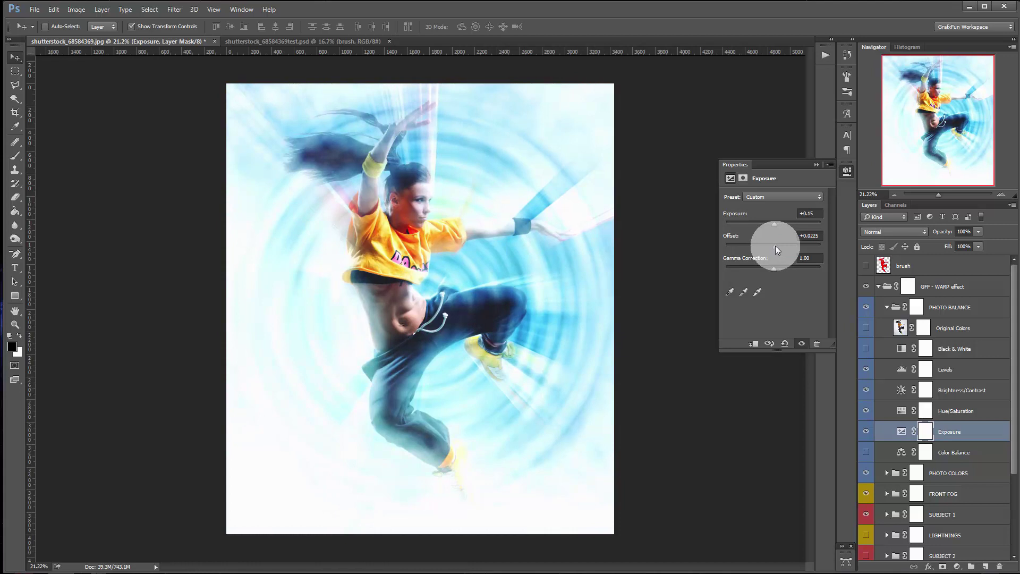
{"action": "left_click_drag", "start_coordinate": [774, 245], "coordinate": [773, 246]}
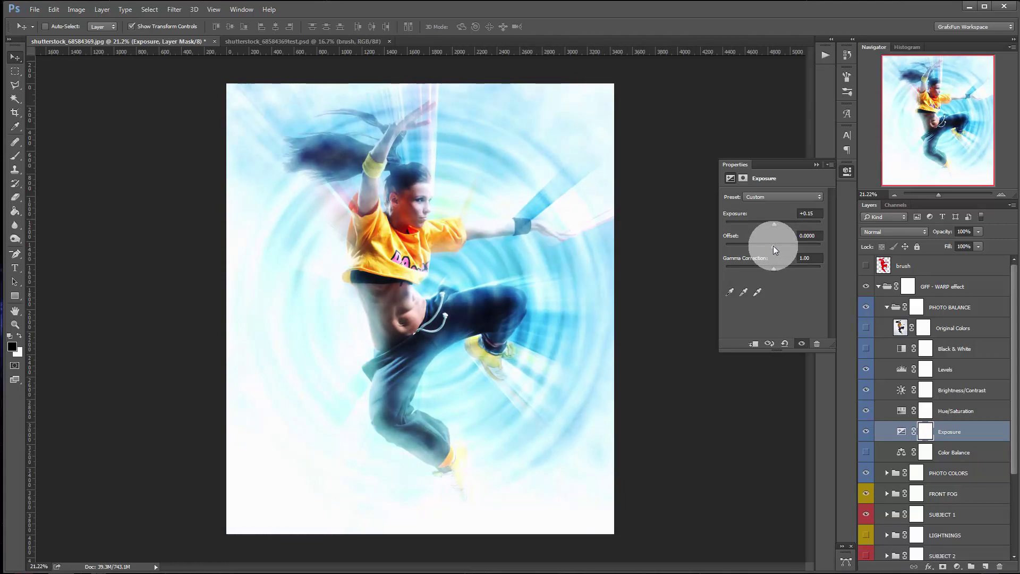
{"action": "left_click", "coordinate": [817, 164]}
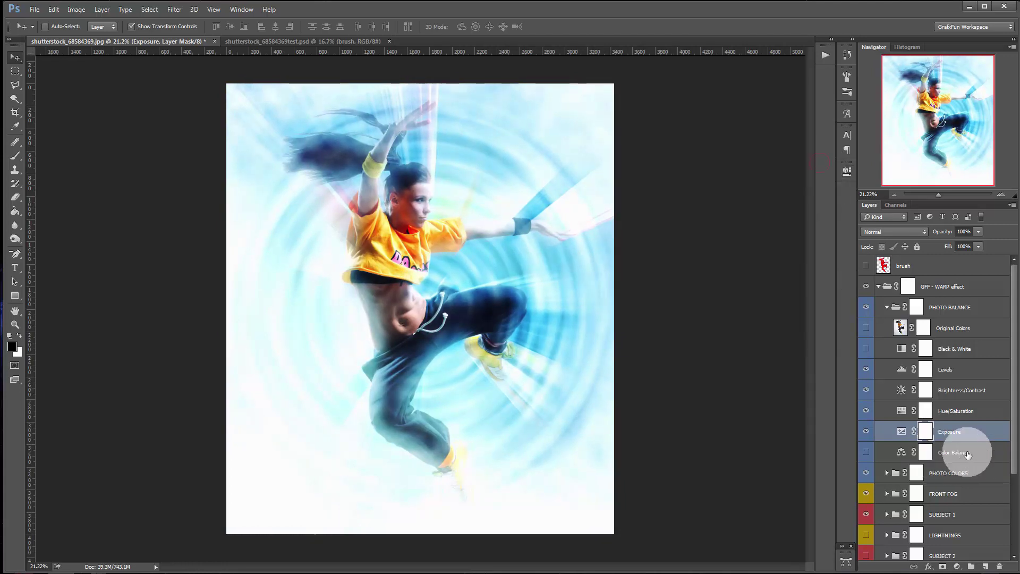
{"action": "left_click", "coordinate": [866, 451]}
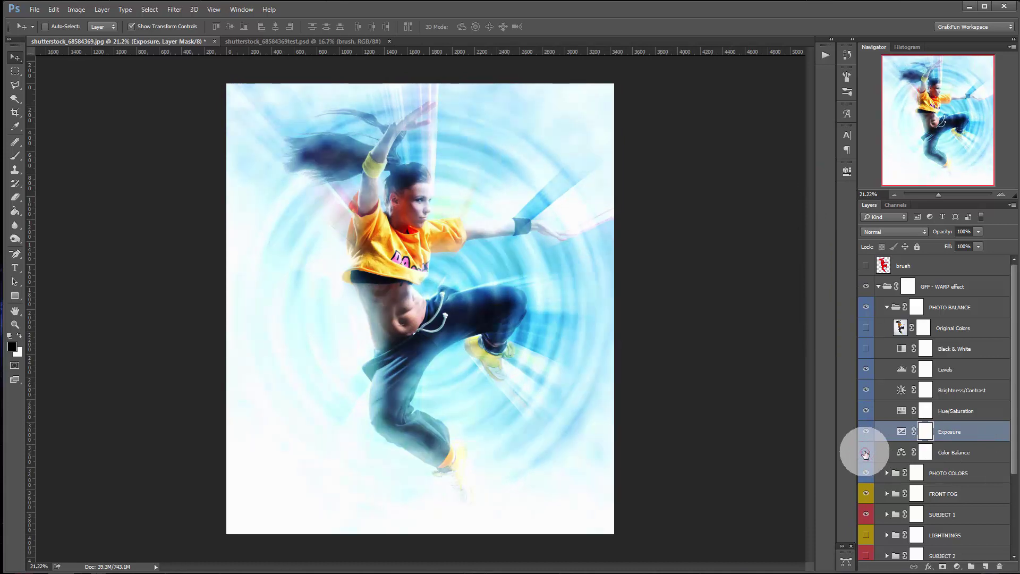
Step: Fold PHOTO BALANCE, expand PHOTO COLORS and switch on the Curves 14 colour look
{"action": "left_click", "coordinate": [887, 307]}
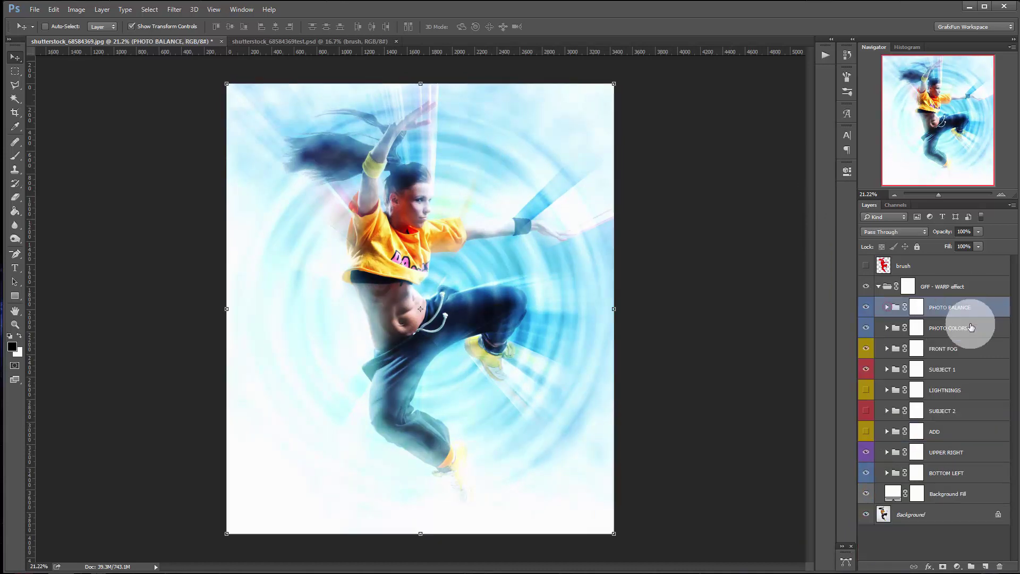
{"action": "left_click", "coordinate": [887, 328]}
{"action": "scroll", "coordinate": [952, 334], "scroll_direction": "down", "scroll_amount": 3}
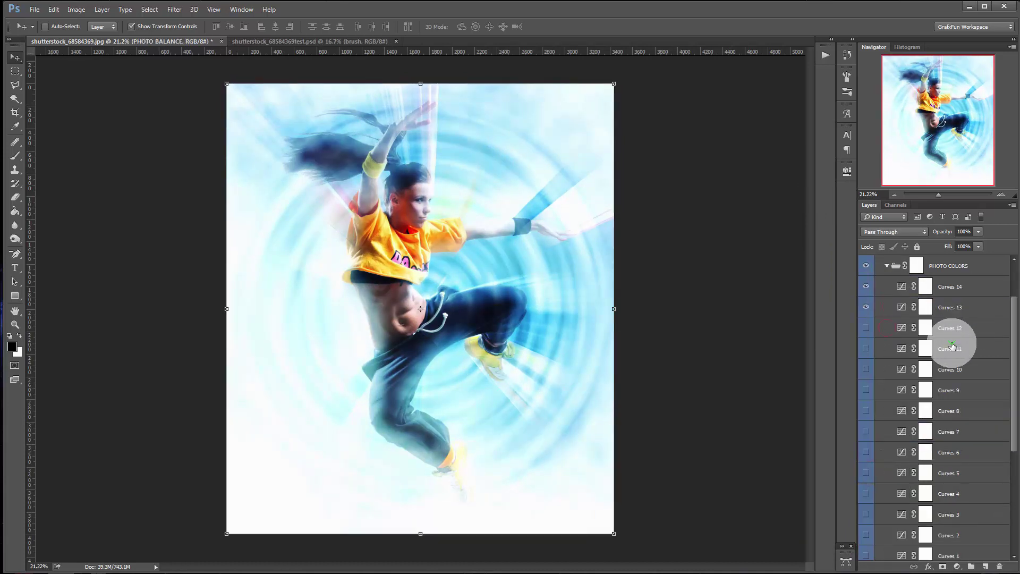
{"action": "left_click", "coordinate": [866, 287]}
{"action": "left_click", "coordinate": [867, 292]}
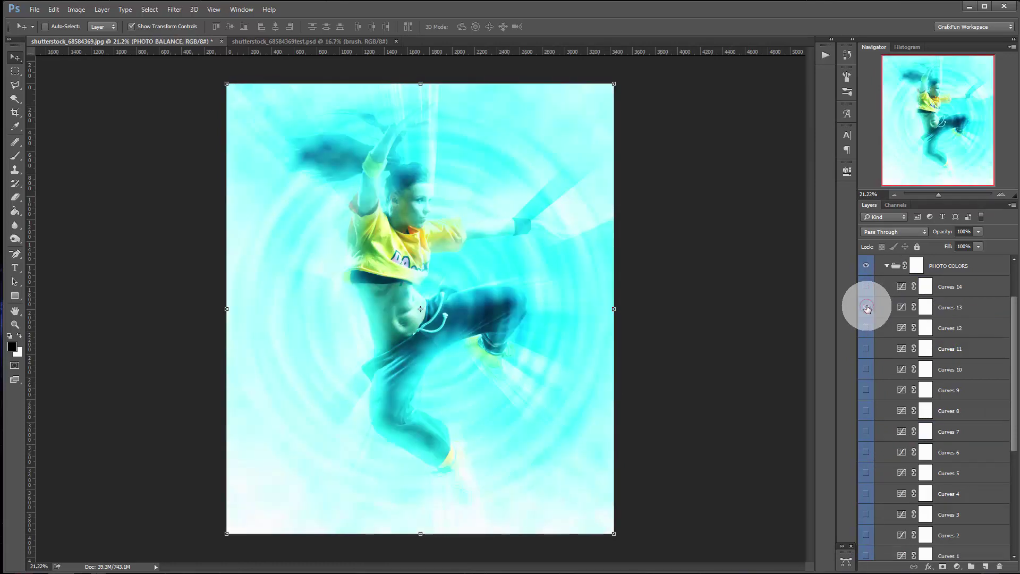
{"action": "left_click", "coordinate": [867, 286]}
Step: Preview the Curves 13 through Curves 7 colour variants
{"action": "left_click", "coordinate": [866, 308]}
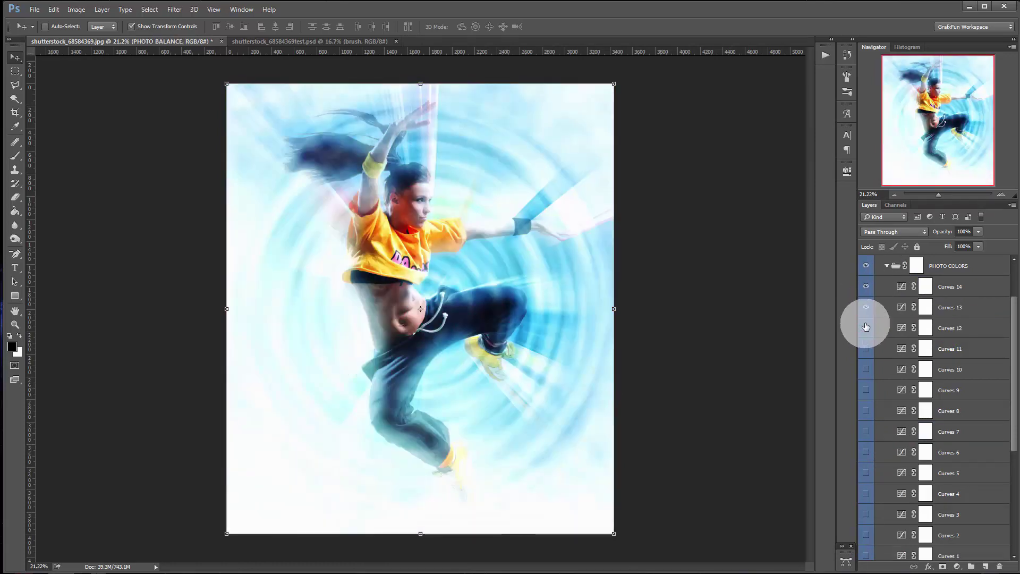
{"action": "left_click", "coordinate": [865, 327]}
{"action": "left_click", "coordinate": [866, 349]}
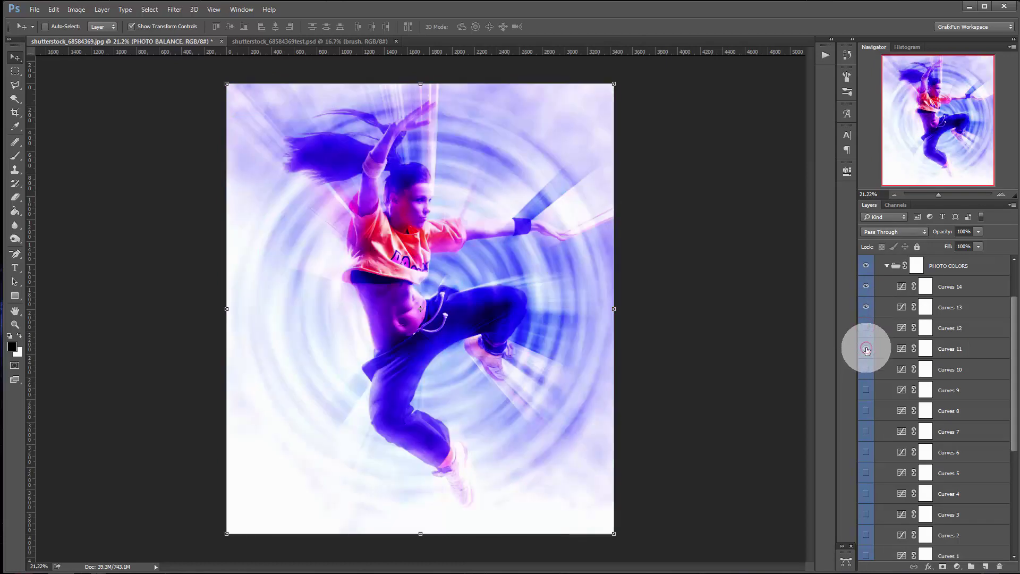
{"action": "left_click", "coordinate": [867, 371]}
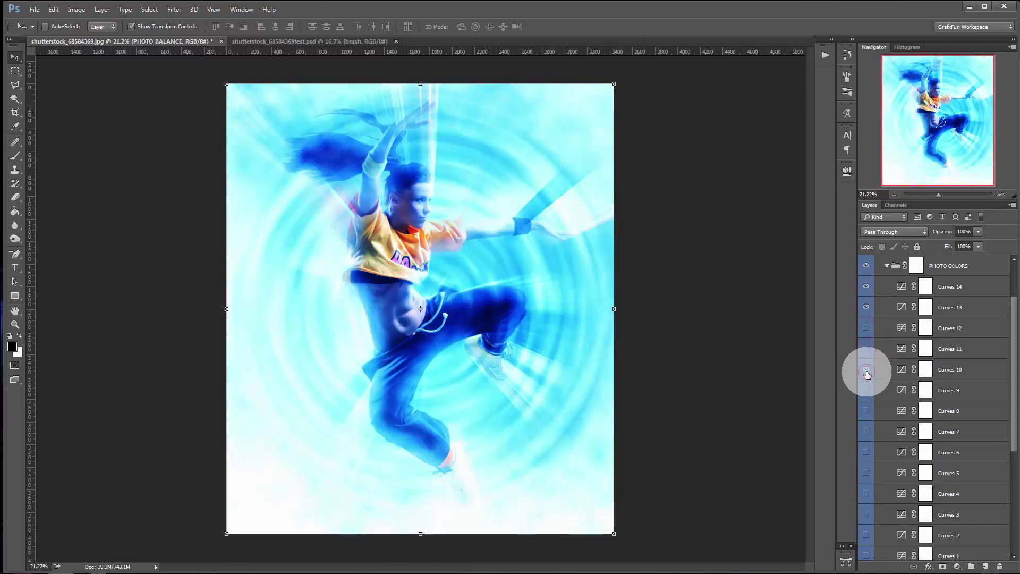
{"action": "left_click", "coordinate": [866, 372]}
{"action": "left_click", "coordinate": [866, 410]}
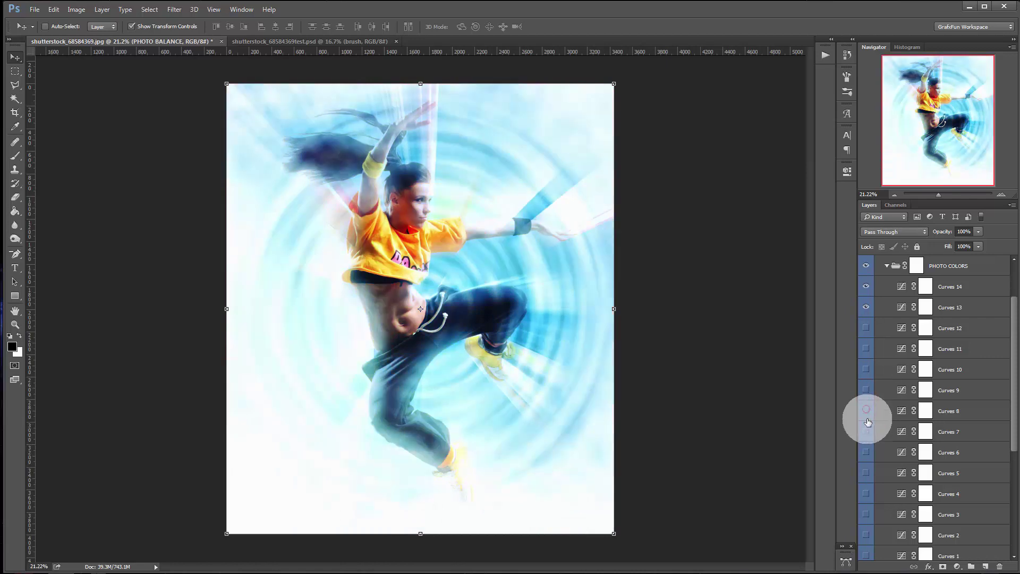
{"action": "left_click", "coordinate": [867, 432]}
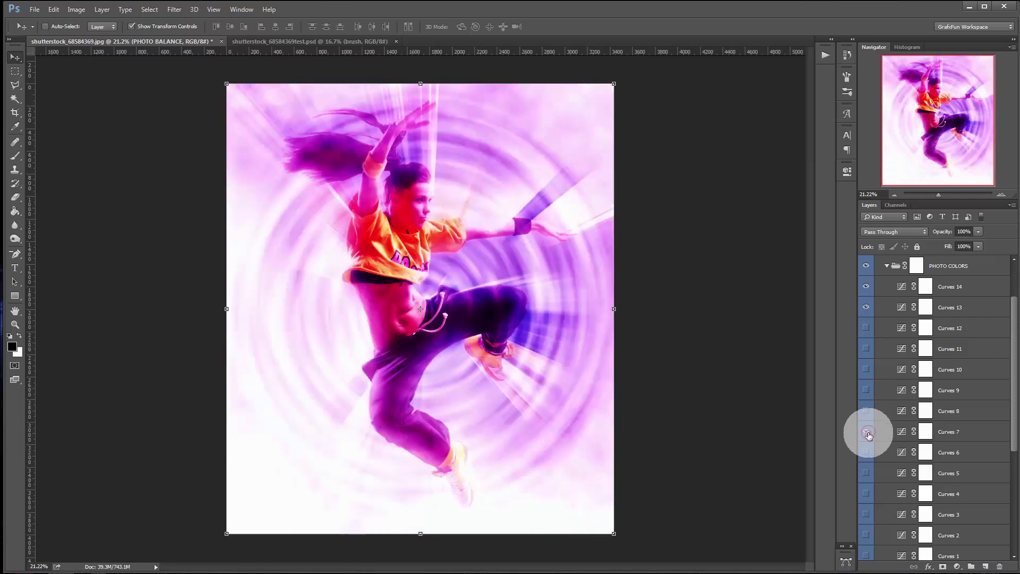
Step: Fade Curves 7 down, then bring its opacity back up to about 32%
{"action": "left_click", "coordinate": [943, 432]}
{"action": "left_click_drag", "start_coordinate": [946, 235], "coordinate": [883, 235]}
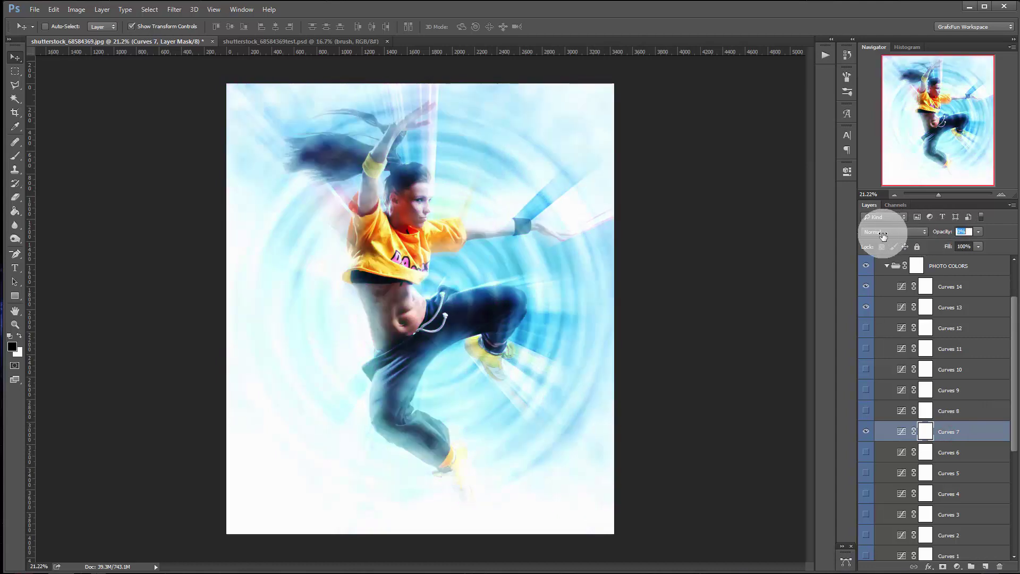
{"action": "left_click_drag", "start_coordinate": [883, 236], "coordinate": [900, 234]}
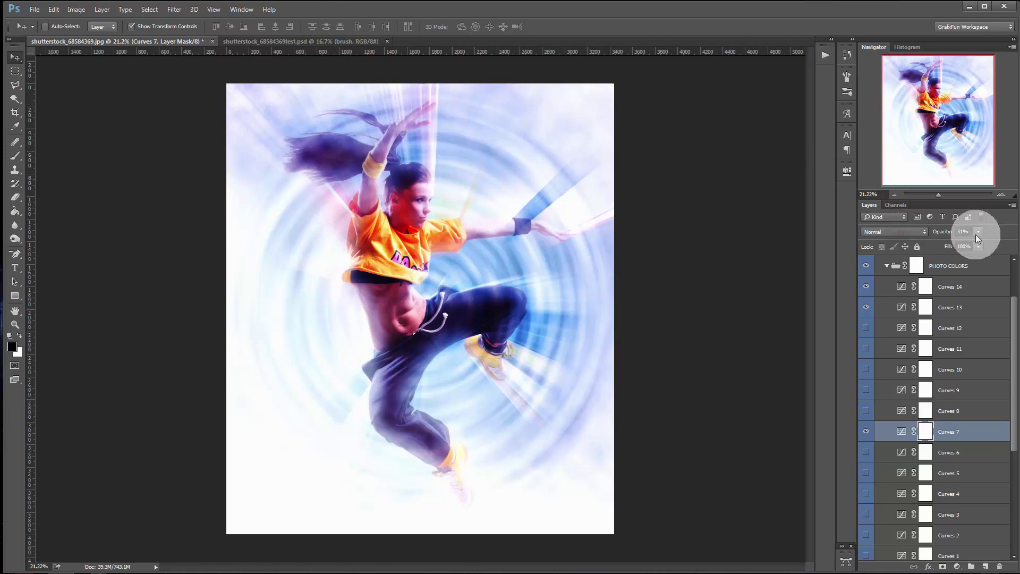
Step: Hide Curves 7, fold PHOTO COLORS, and compare the image with FRONT FOG off and on
{"action": "left_click", "coordinate": [865, 432]}
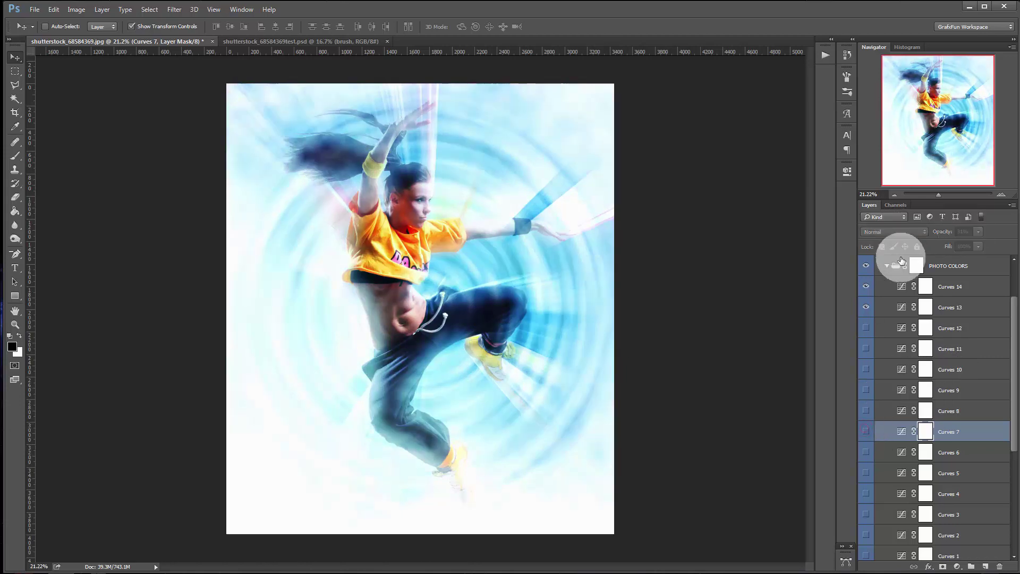
{"action": "left_click", "coordinate": [886, 266]}
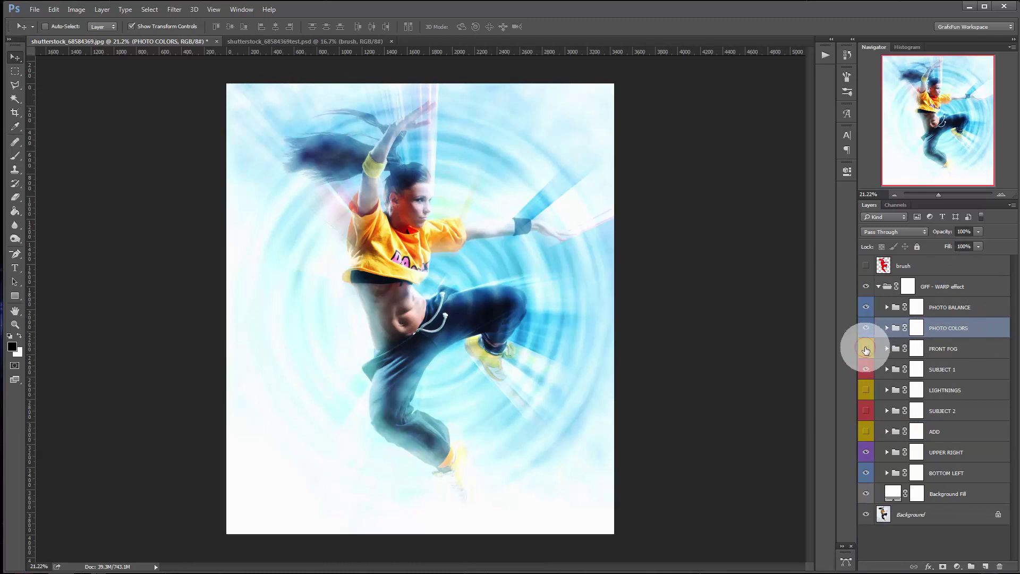
{"action": "left_click", "coordinate": [866, 349]}
{"action": "left_click", "coordinate": [866, 349]}
{"action": "left_click", "coordinate": [867, 349]}
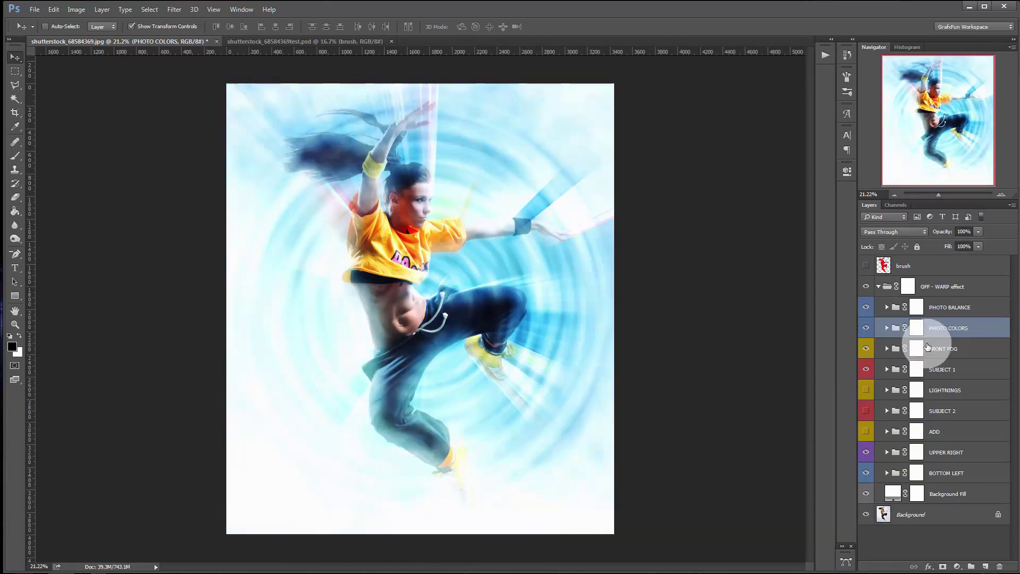
Step: Toggle Fog copy, Fog copy 2 and Fog off and back on, then fold FRONT FOG
{"action": "left_click", "coordinate": [886, 349]}
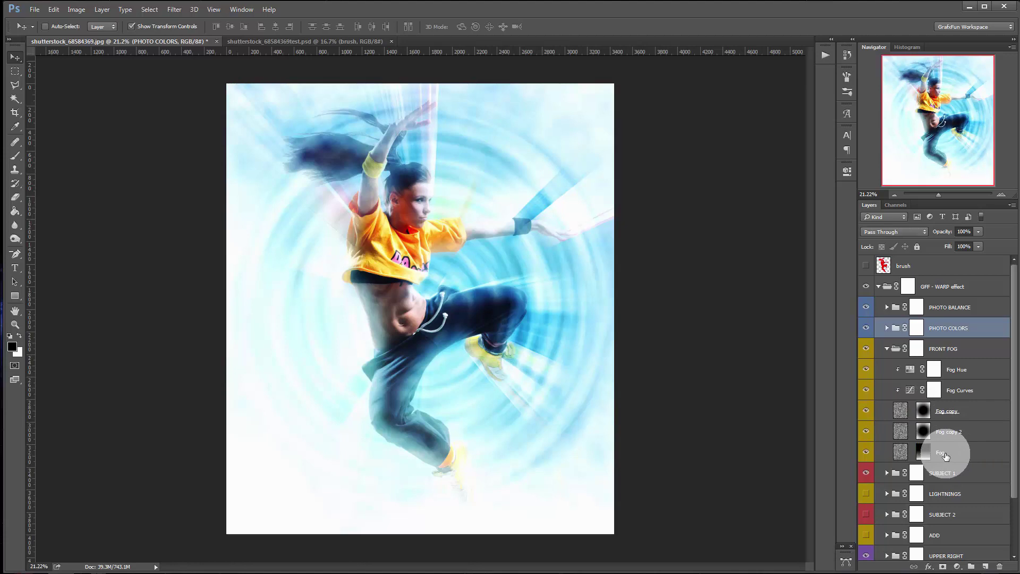
{"action": "left_click", "coordinate": [865, 411]}
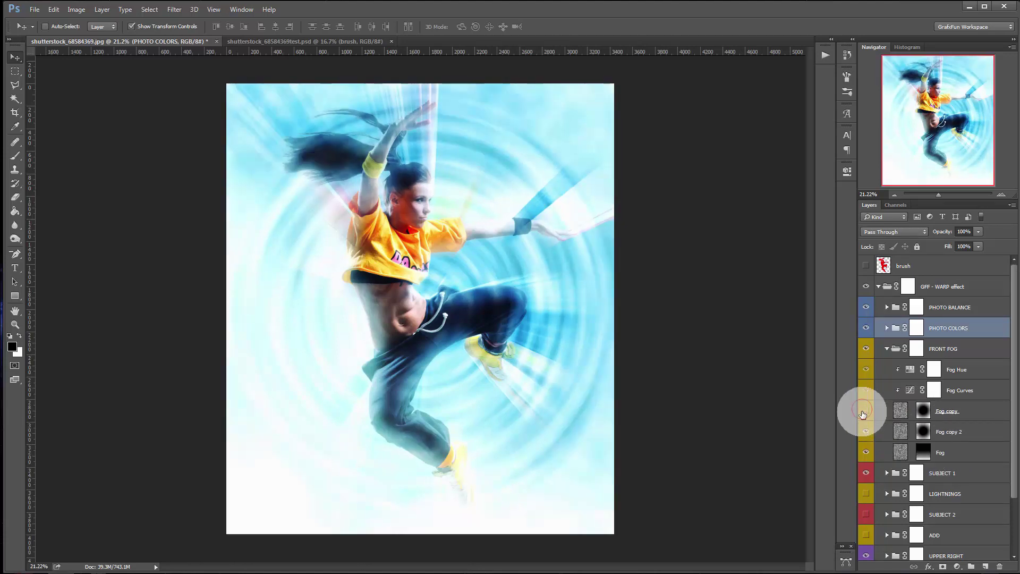
{"action": "left_click", "coordinate": [866, 431]}
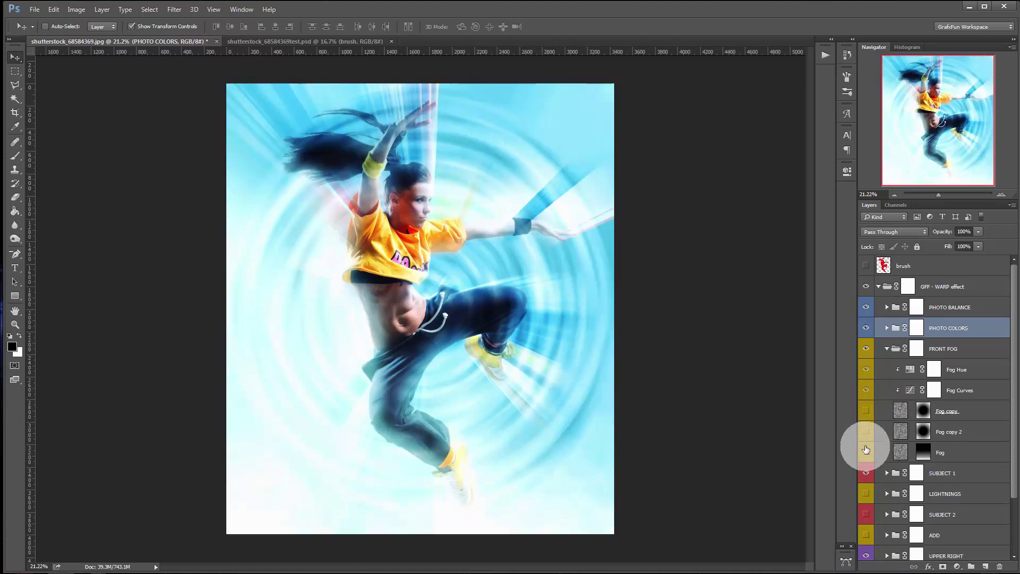
{"action": "left_click", "coordinate": [866, 450]}
{"action": "left_click", "coordinate": [866, 451]}
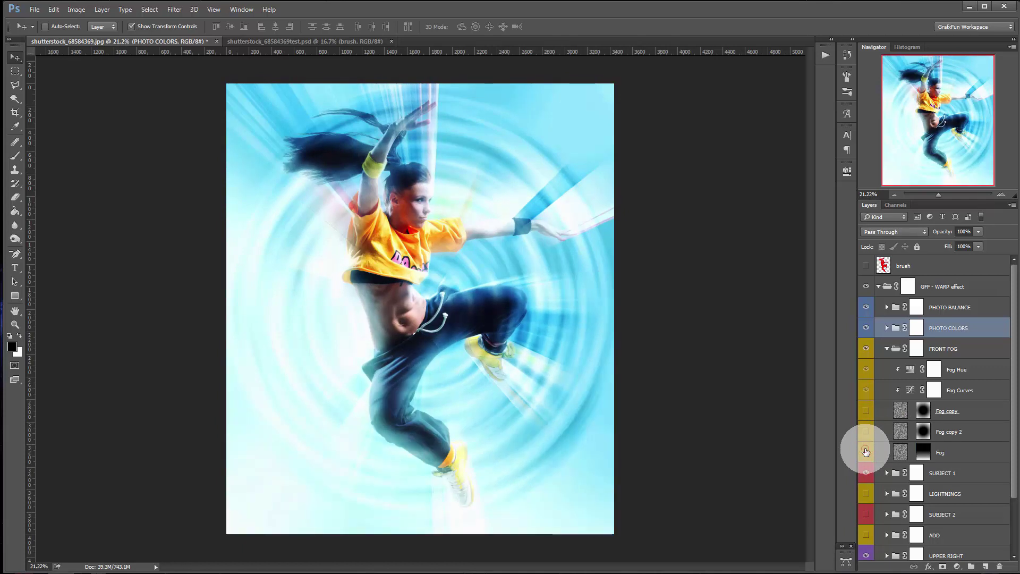
{"action": "left_click", "coordinate": [866, 451]}
{"action": "left_click", "coordinate": [866, 431]}
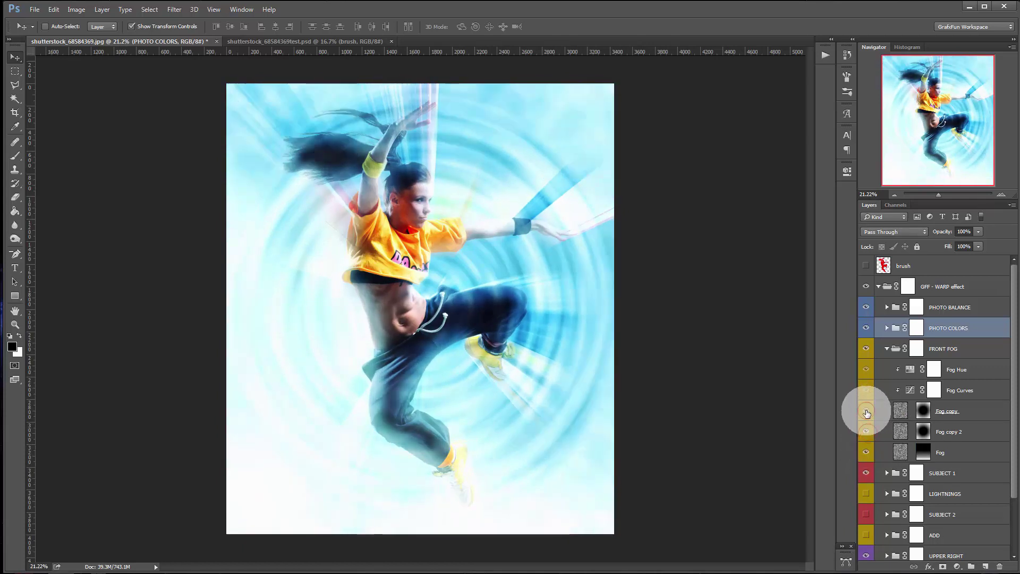
{"action": "left_click", "coordinate": [867, 412]}
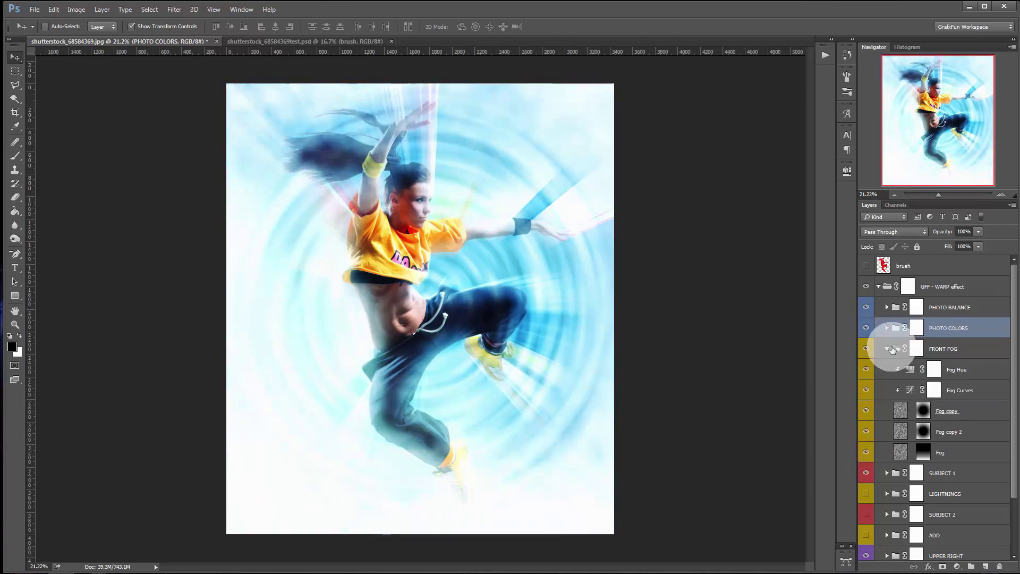
{"action": "left_click", "coordinate": [886, 348]}
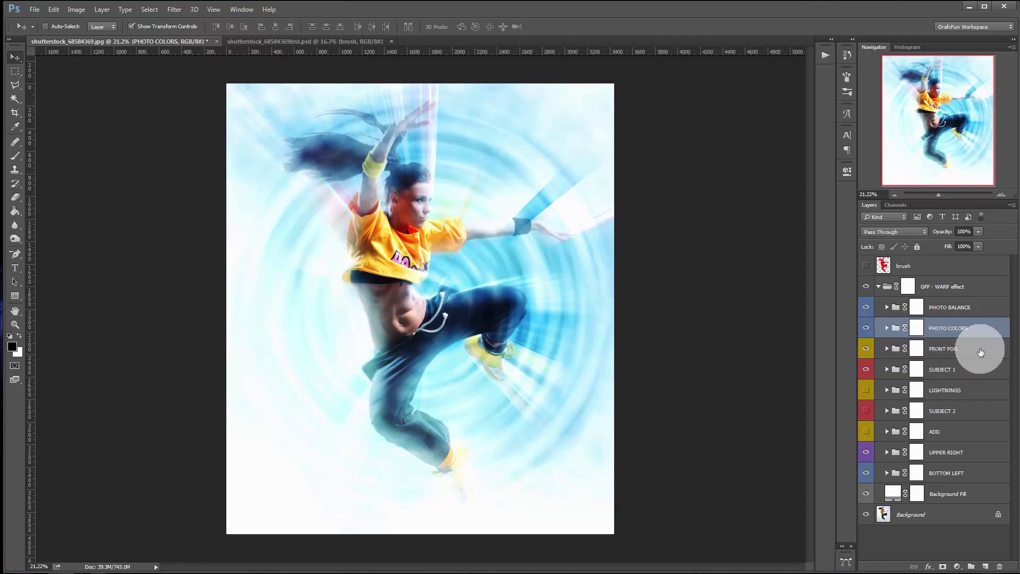
Step: Expand SUBJECT 1 and compare the dancer, Subject Levels, Subject and Subject Zoom layers on and off
{"action": "left_click", "coordinate": [866, 369]}
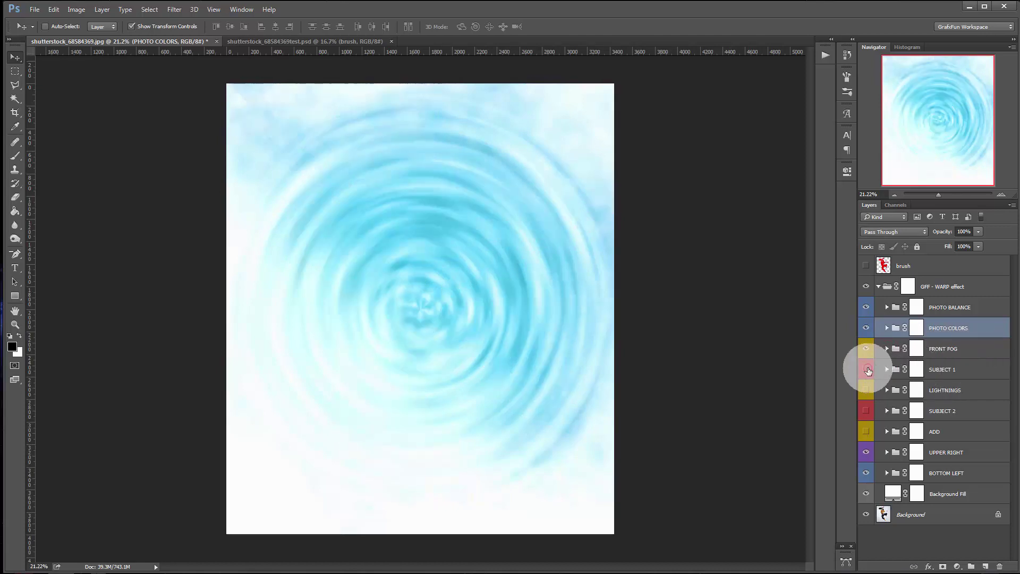
{"action": "left_click", "coordinate": [867, 370]}
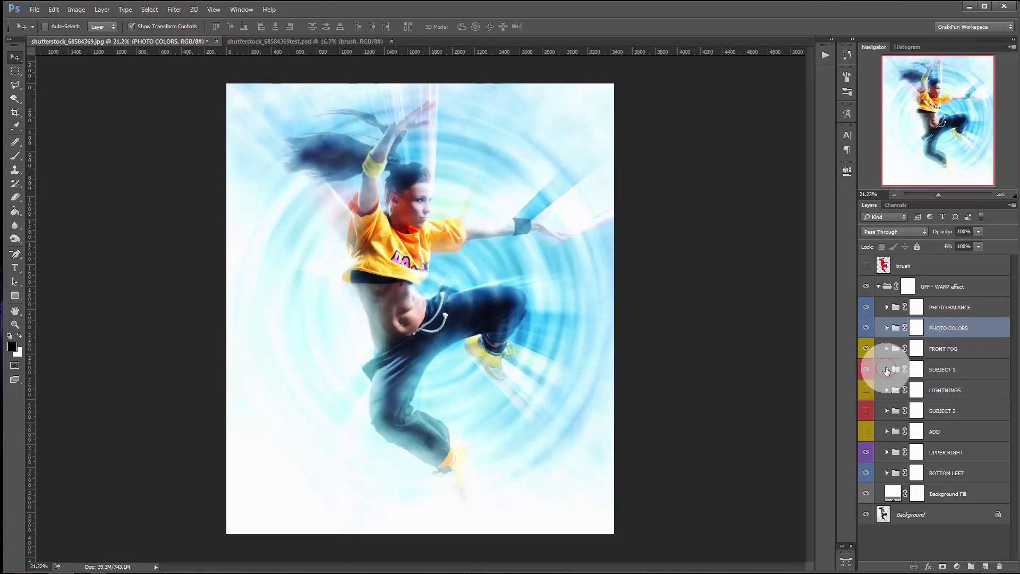
{"action": "left_click", "coordinate": [886, 370]}
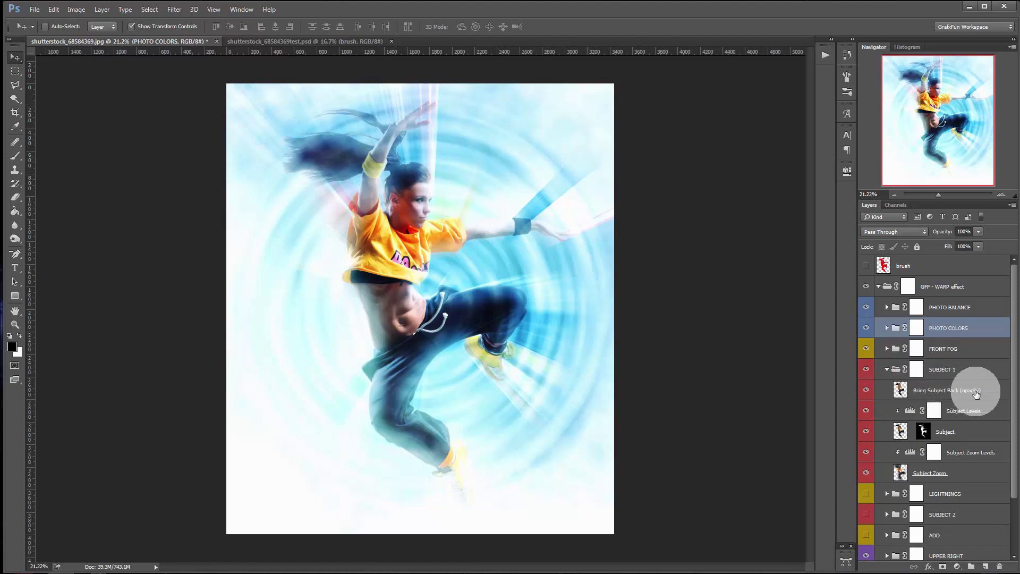
{"action": "left_click", "coordinate": [865, 390]}
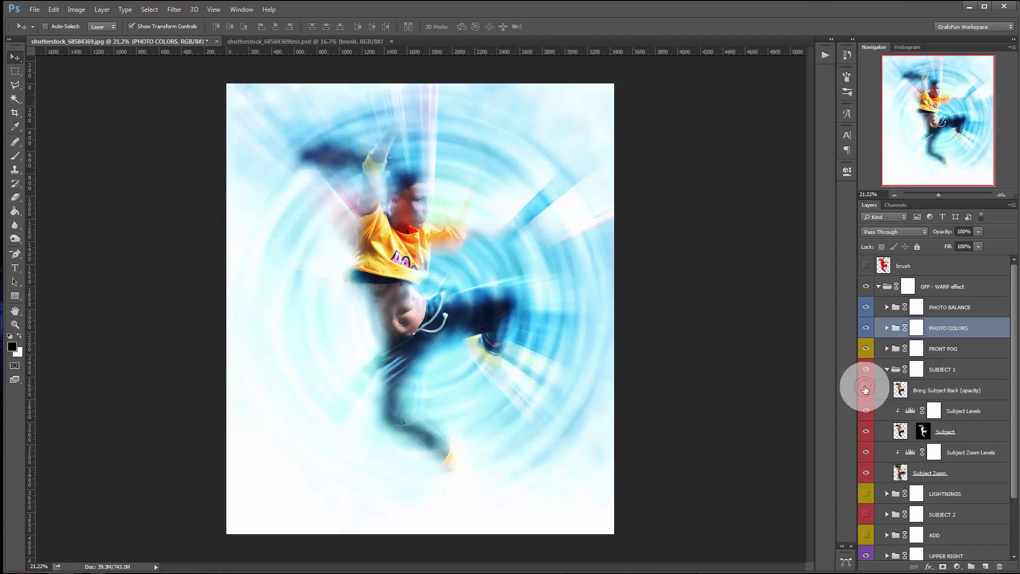
{"action": "left_click", "coordinate": [867, 433]}
{"action": "left_click", "coordinate": [866, 433]}
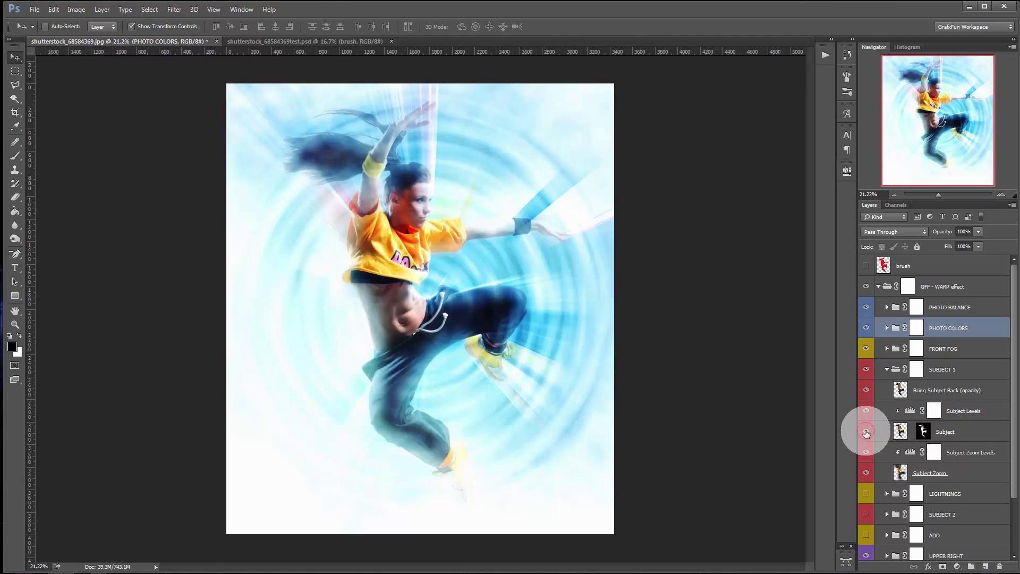
{"action": "left_click", "coordinate": [867, 473]}
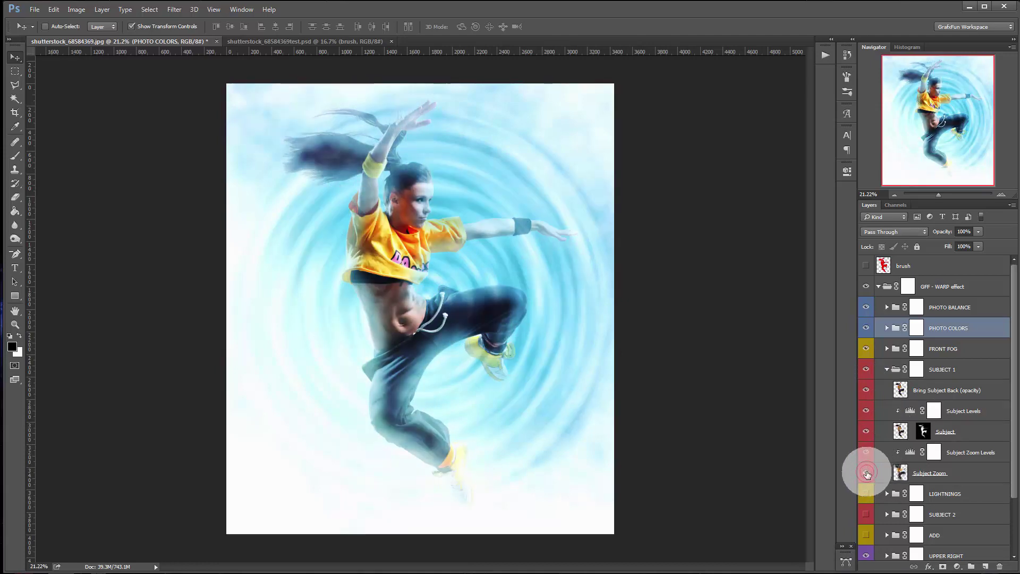
{"action": "left_click", "coordinate": [867, 473]}
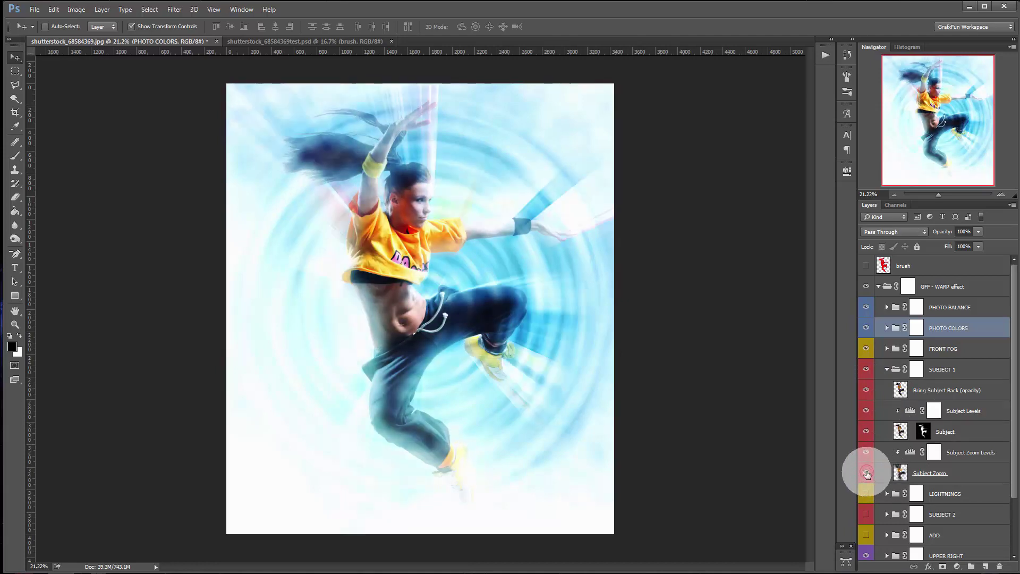
Step: Try adjusting the Subject Zoom Levels white input
{"action": "double_click", "coordinate": [910, 452]}
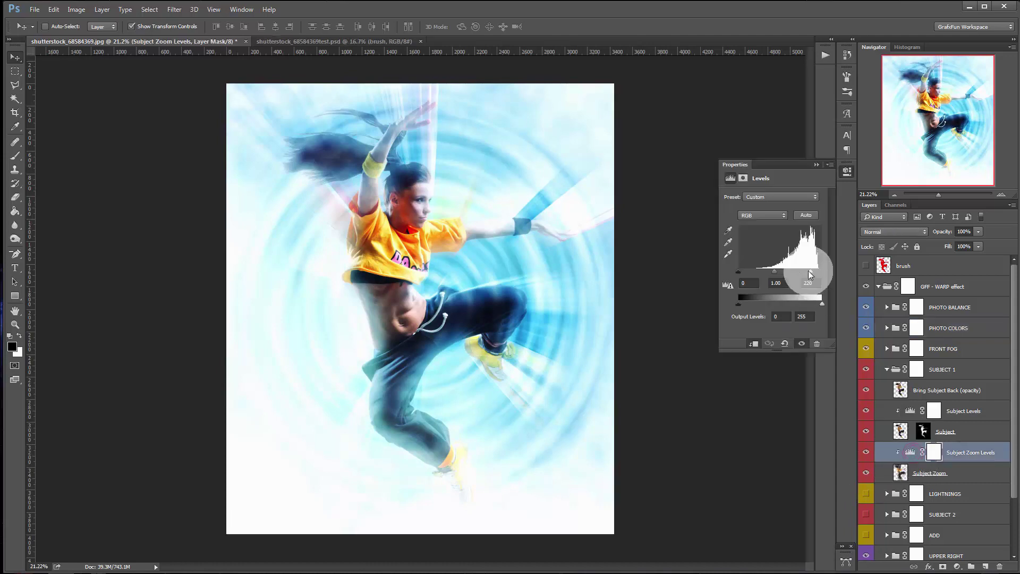
{"action": "mouse_move", "coordinate": [810, 274]}
{"action": "left_mouse_down"}
{"action": "mouse_move", "coordinate": [784, 269]}
{"action": "mouse_move", "coordinate": [814, 272]}
{"action": "left_mouse_up"}
{"action": "left_click", "coordinate": [817, 169]}
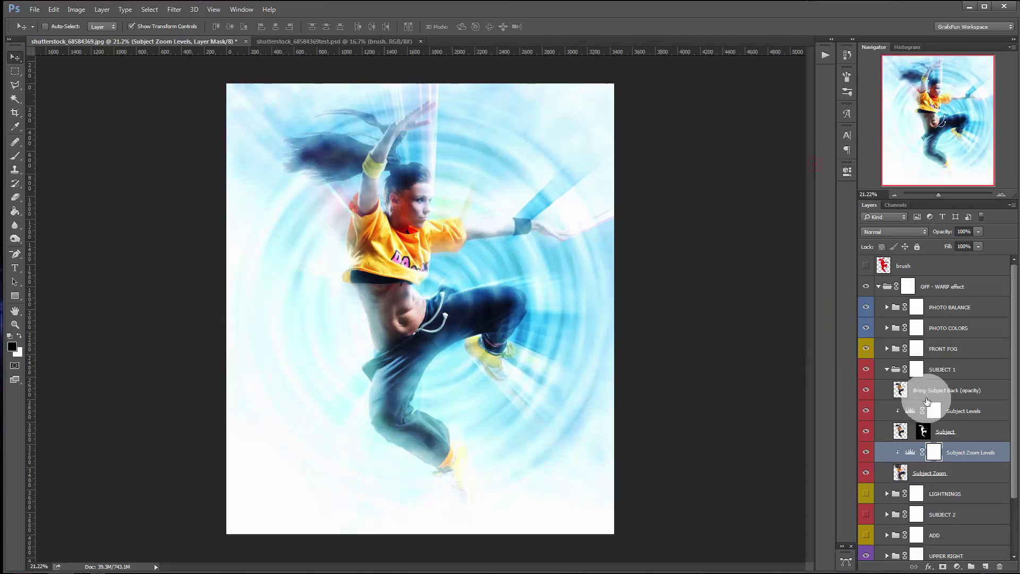
Step: Keep the Subject Levels white input at 255 and raise its midtone to 2.24
{"action": "double_click", "coordinate": [909, 411]}
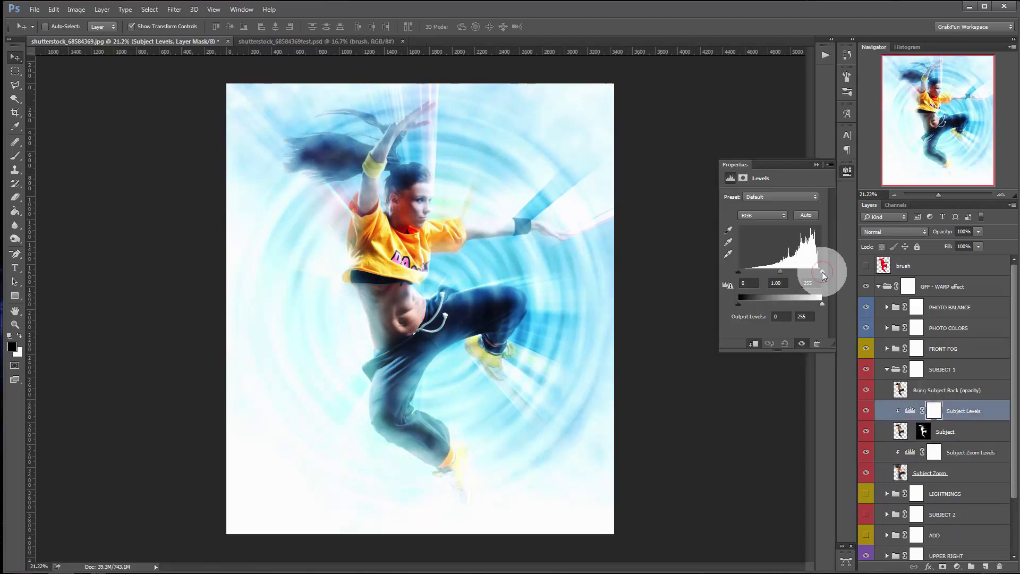
{"action": "left_click_drag", "start_coordinate": [822, 272], "coordinate": [786, 272]}
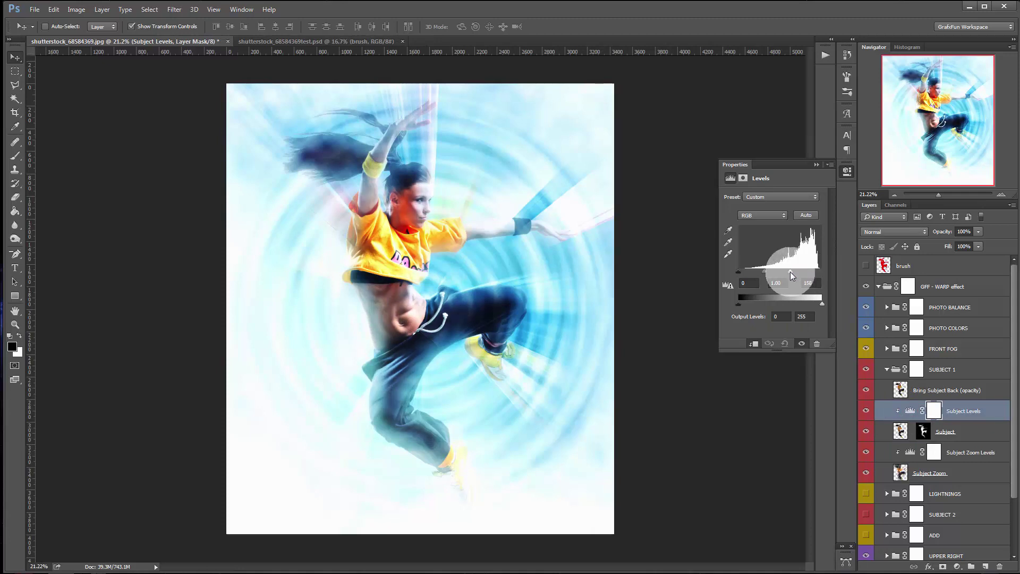
{"action": "key", "text": "ctrl+z"}
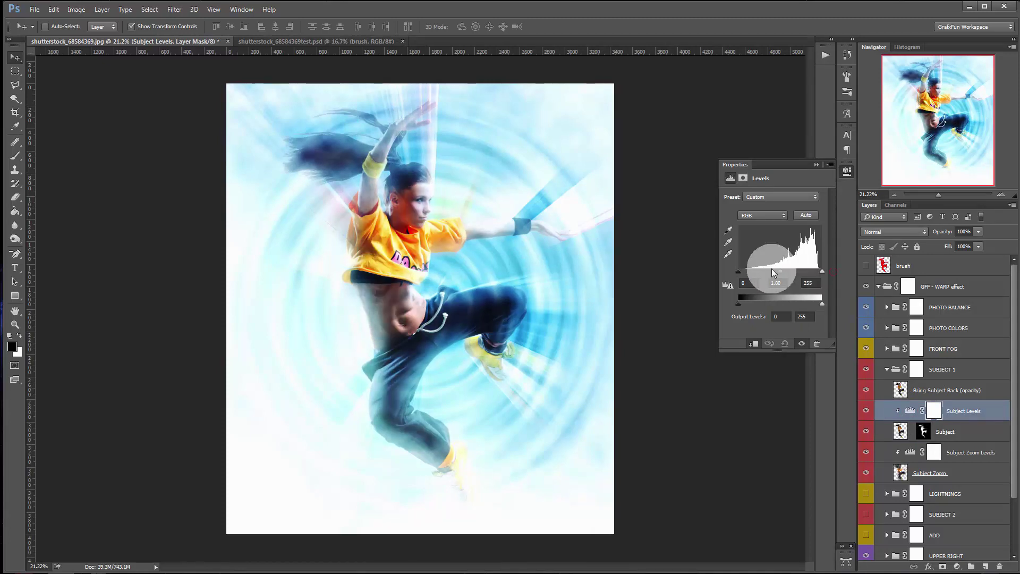
{"action": "left_click_drag", "start_coordinate": [765, 272], "coordinate": [747, 273]}
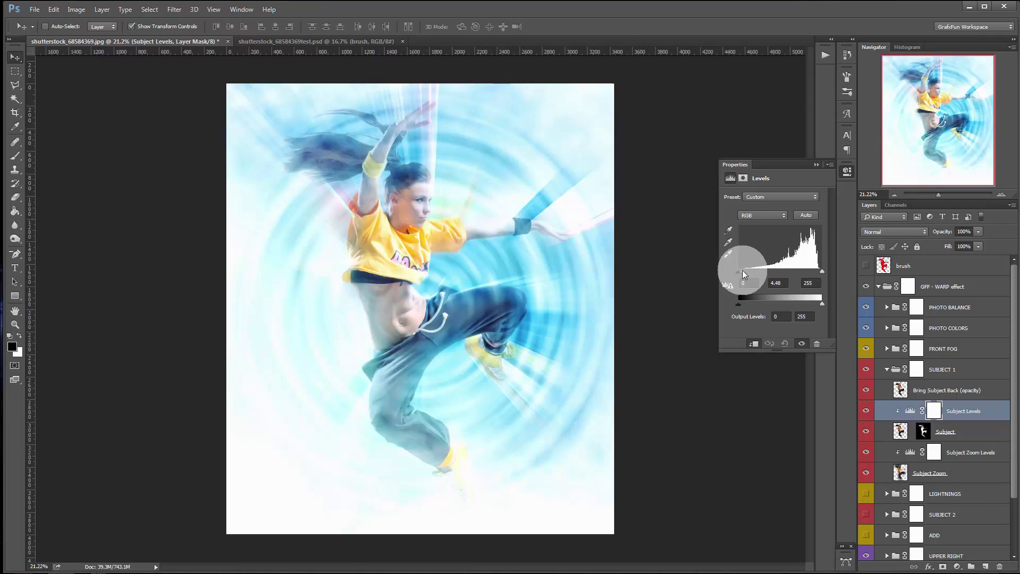
{"action": "left_click_drag", "start_coordinate": [748, 269], "coordinate": [754, 269]}
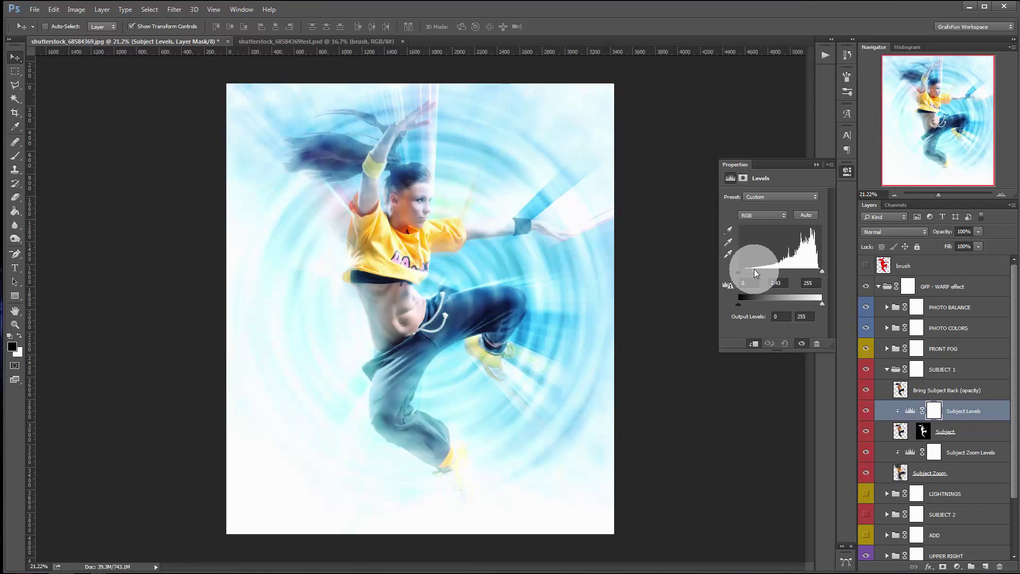
{"action": "left_click", "coordinate": [820, 165]}
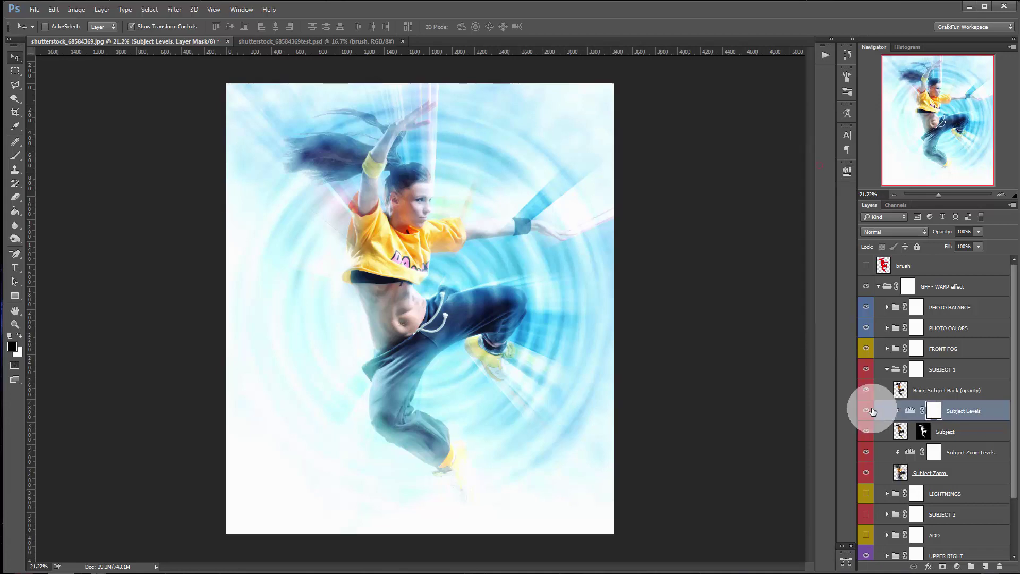
Step: Compare the dancer with and without Subject Levels, leave it on, and fold SUBJECT 1
{"action": "left_click", "coordinate": [866, 411]}
{"action": "left_click", "coordinate": [866, 410]}
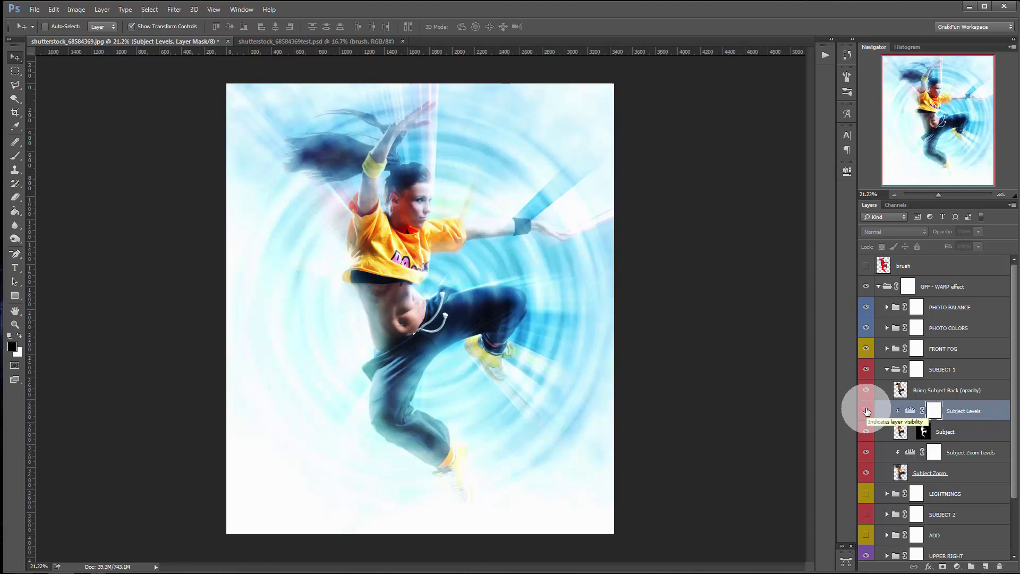
{"action": "left_click", "coordinate": [866, 411]}
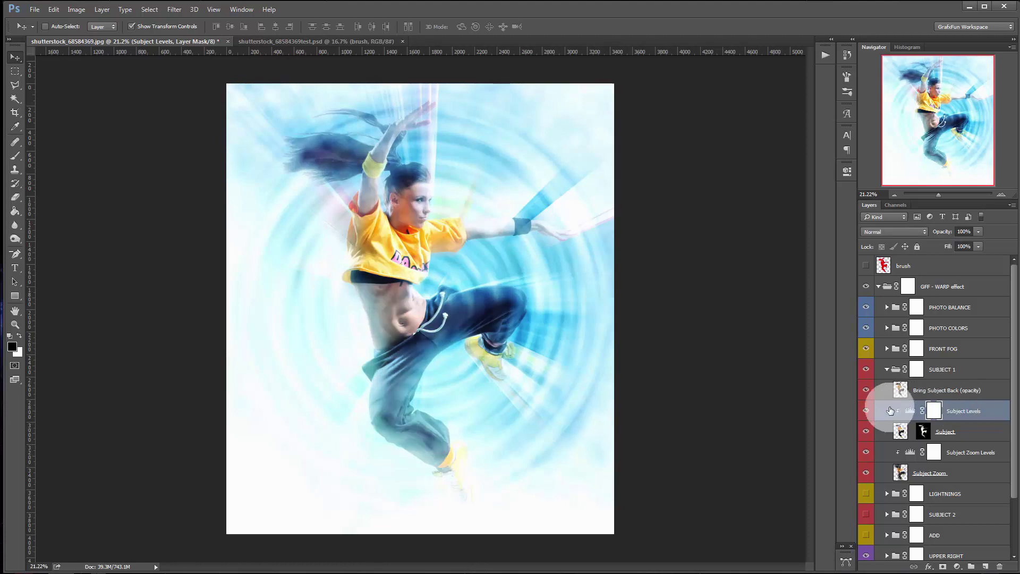
{"action": "left_click", "coordinate": [887, 370]}
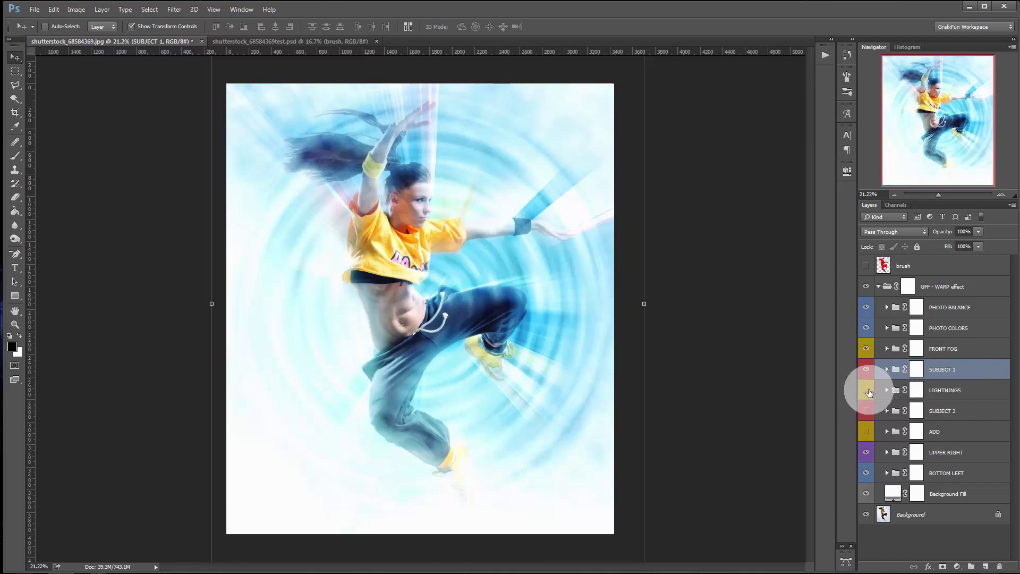
Step: Zoom to 100%, pan to the dancer's face and yellow shirt, and check LIGHTNINGS on and off
{"action": "left_click", "coordinate": [867, 390]}
{"action": "left_click", "coordinate": [871, 193]}
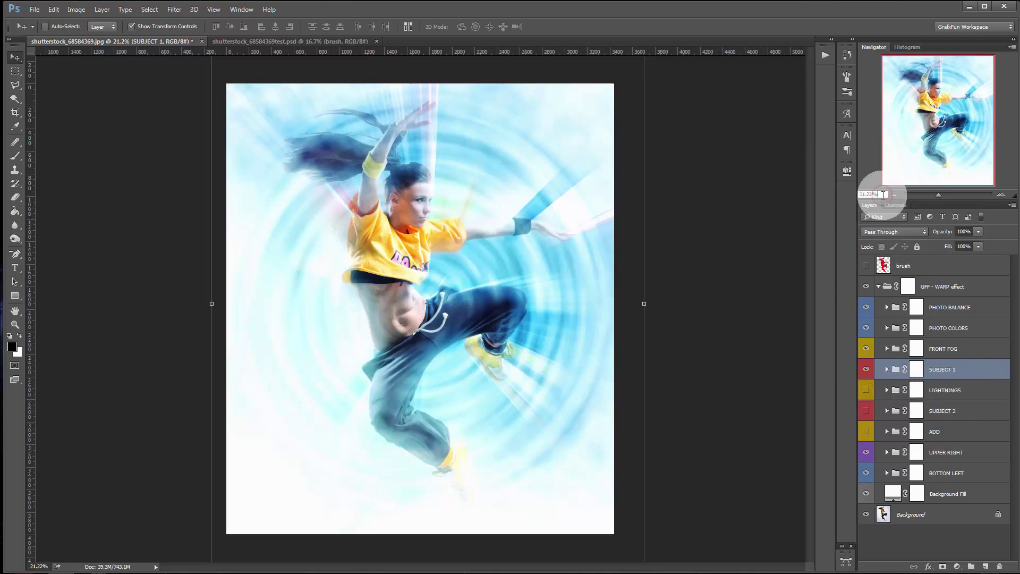
{"action": "type", "text": "100"}
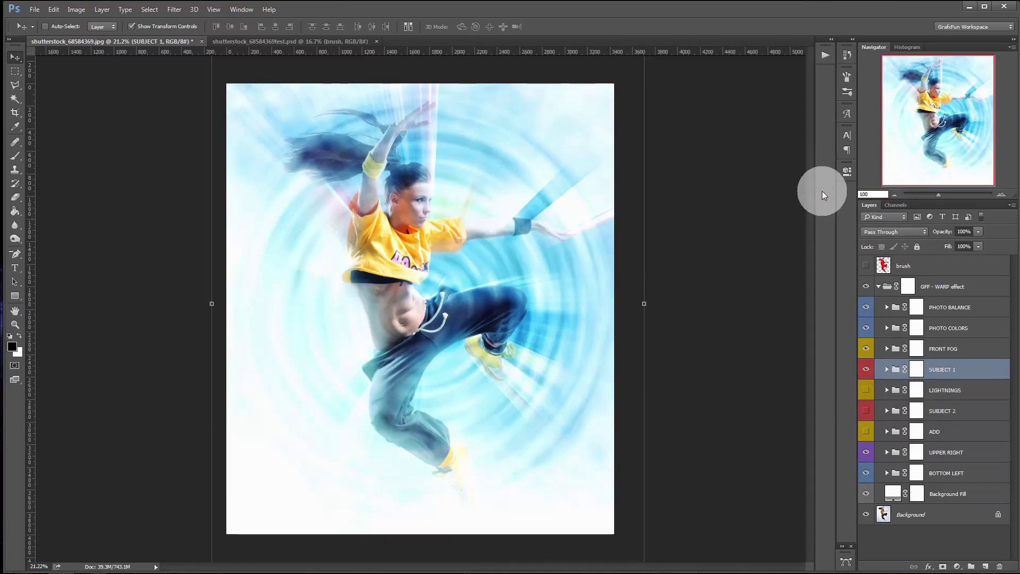
{"action": "key", "text": "Return"}
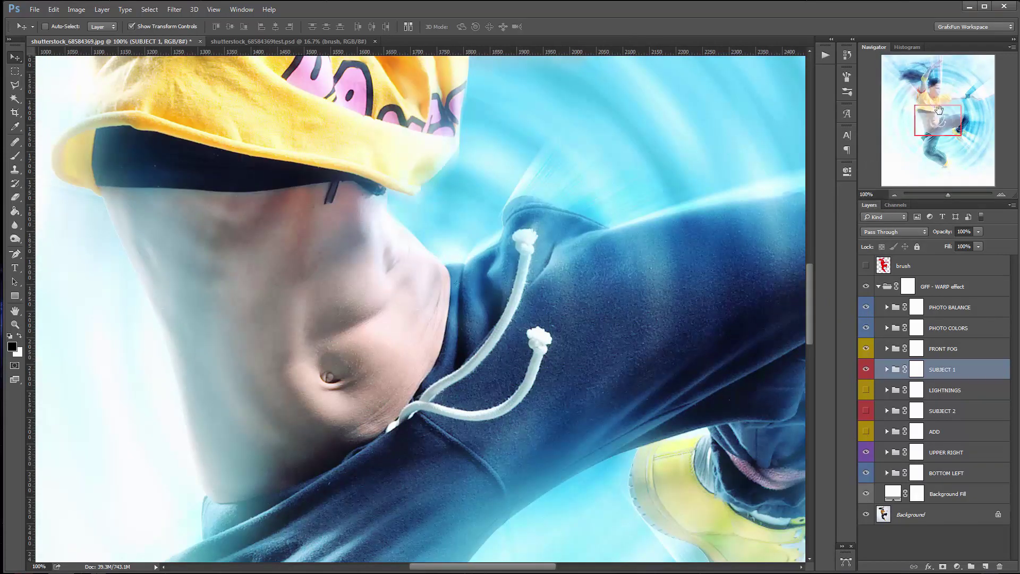
{"action": "mouse_move", "coordinate": [942, 118]}
{"action": "left_mouse_down"}
{"action": "mouse_move", "coordinate": [952, 95]}
{"action": "mouse_move", "coordinate": [966, 97]}
{"action": "mouse_move", "coordinate": [957, 100]}
{"action": "left_mouse_up"}
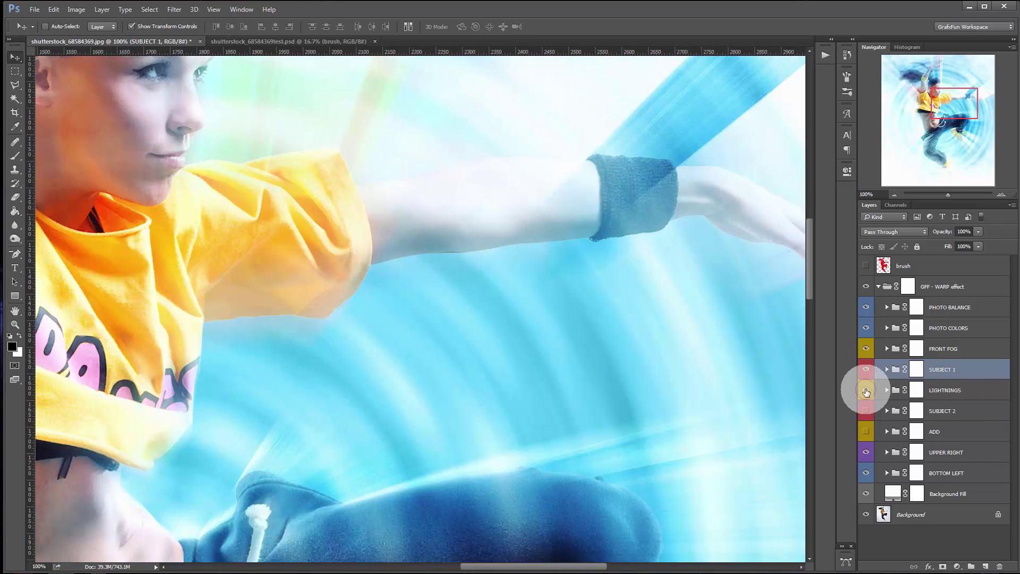
{"action": "left_click", "coordinate": [866, 393]}
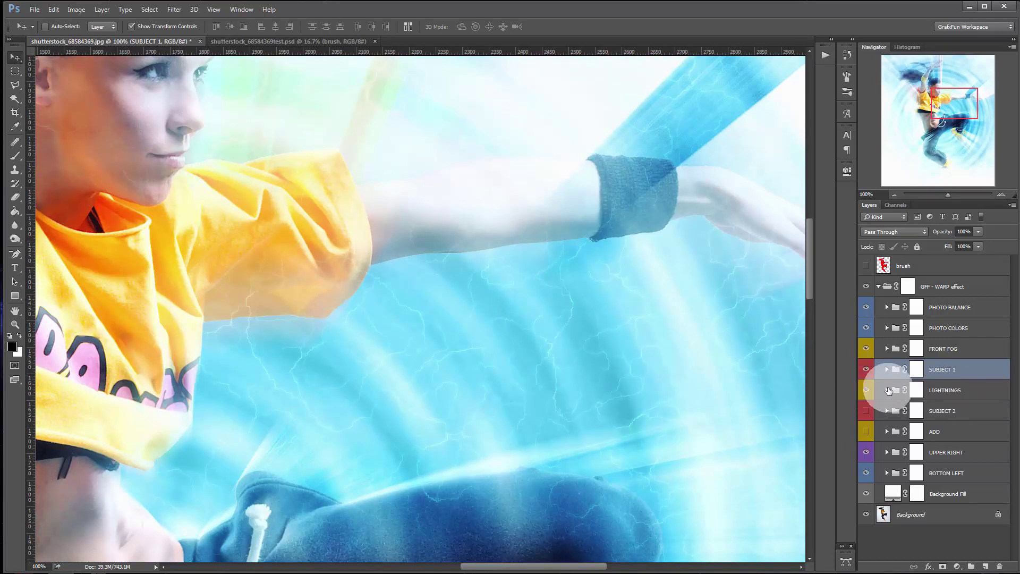
Step: Expand LIGHTNINGS and shift the Lightning Hue to -97
{"action": "left_click", "coordinate": [886, 390]}
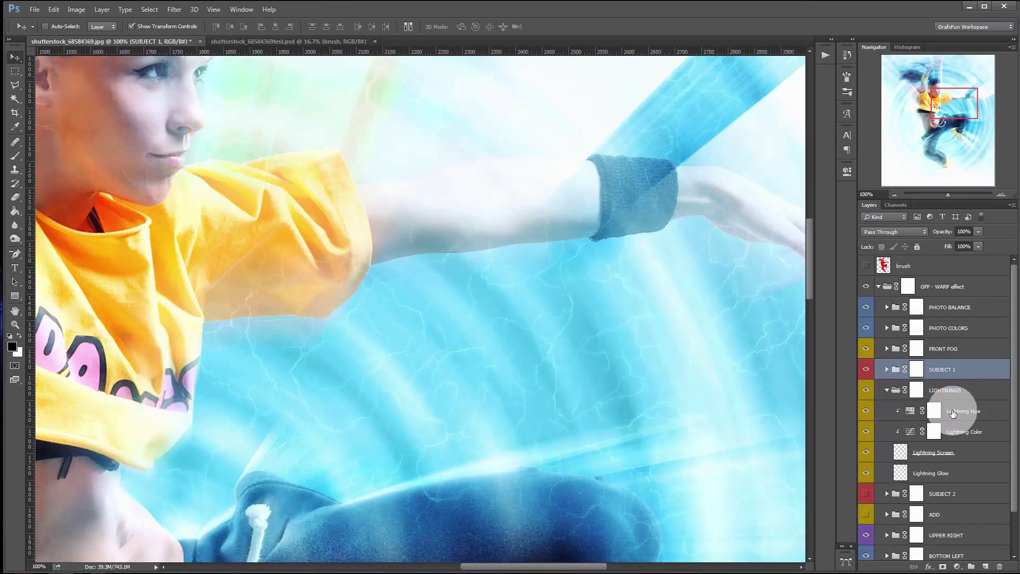
{"action": "double_click", "coordinate": [910, 410]}
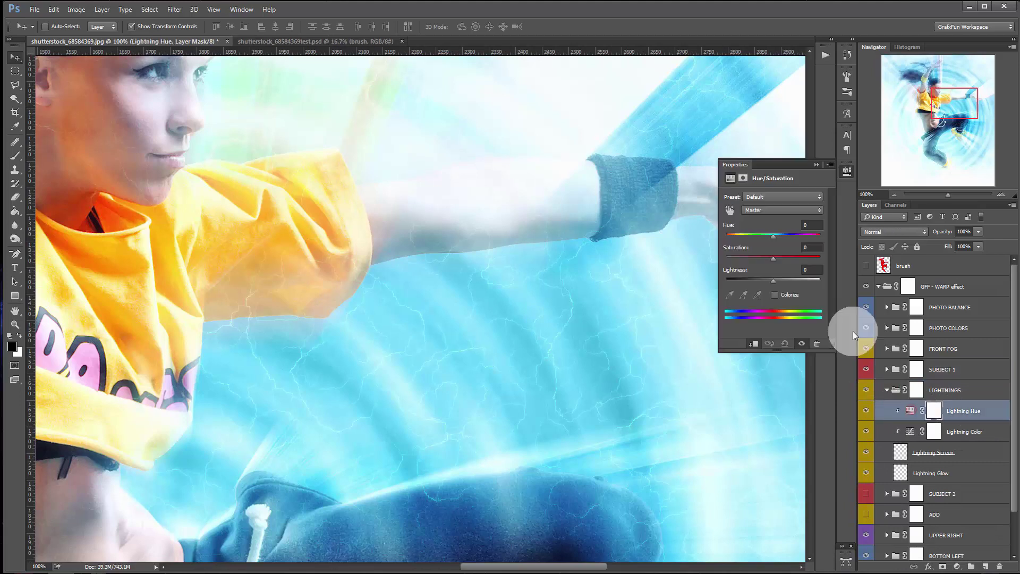
{"action": "mouse_move", "coordinate": [774, 235]}
{"action": "left_mouse_down"}
{"action": "mouse_move", "coordinate": [732, 241]}
{"action": "mouse_move", "coordinate": [777, 240]}
{"action": "left_mouse_up"}
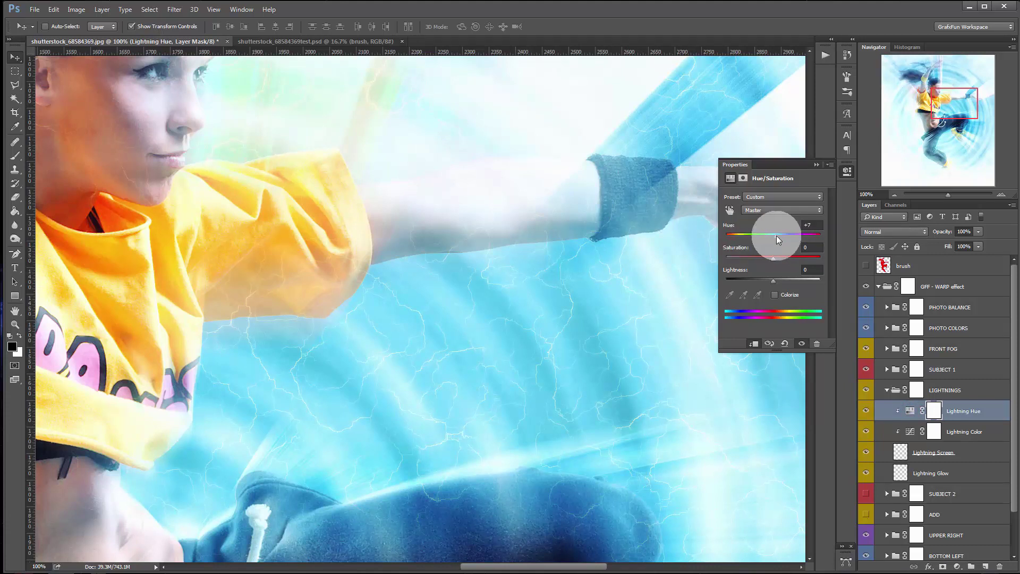
{"action": "left_click", "coordinate": [816, 164]}
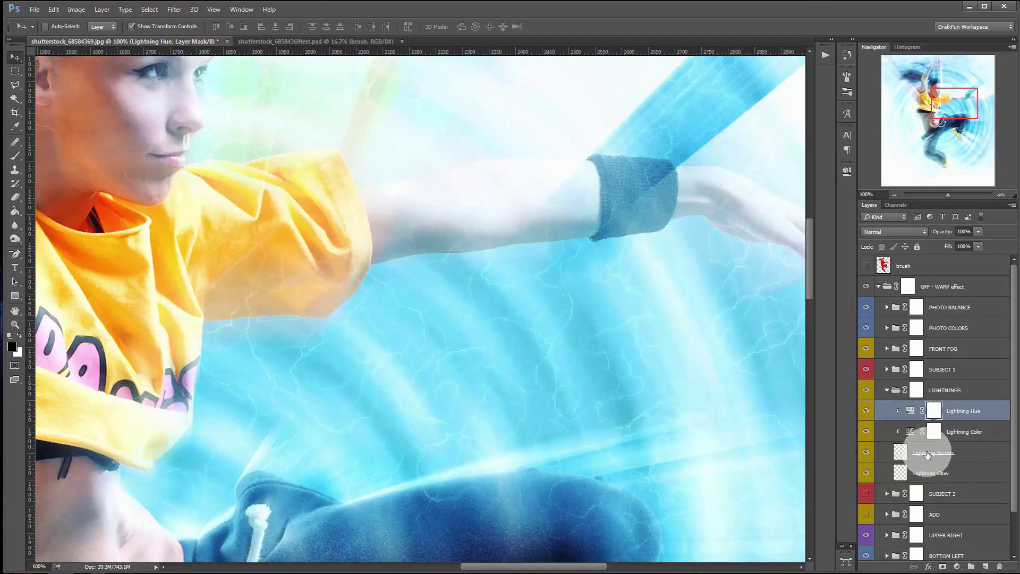
Step: Compare the Lightning Screen layer off and on, then fold LIGHTNINGS
{"action": "left_click", "coordinate": [865, 452]}
{"action": "left_click", "coordinate": [865, 452]}
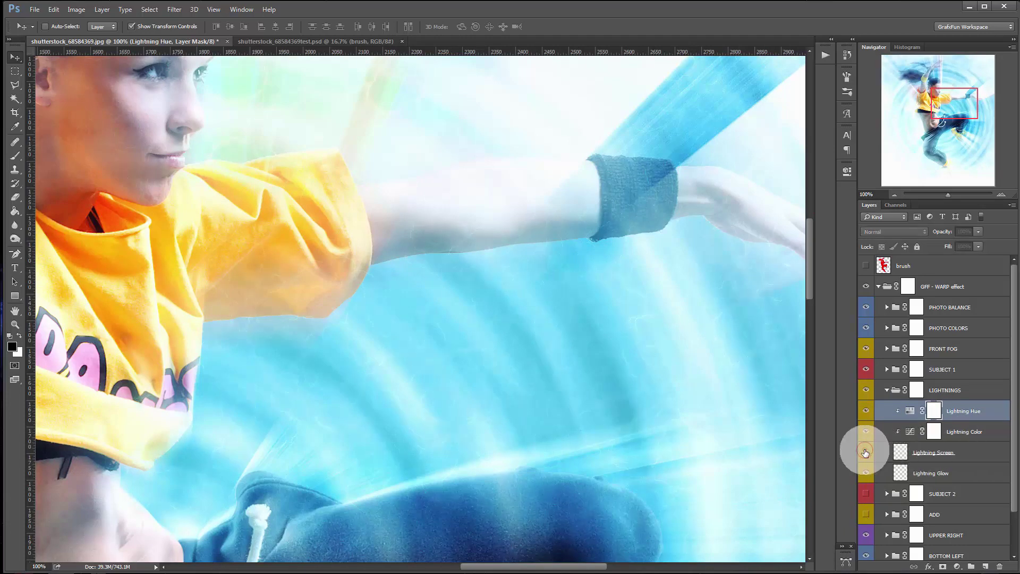
{"action": "left_click", "coordinate": [866, 452]}
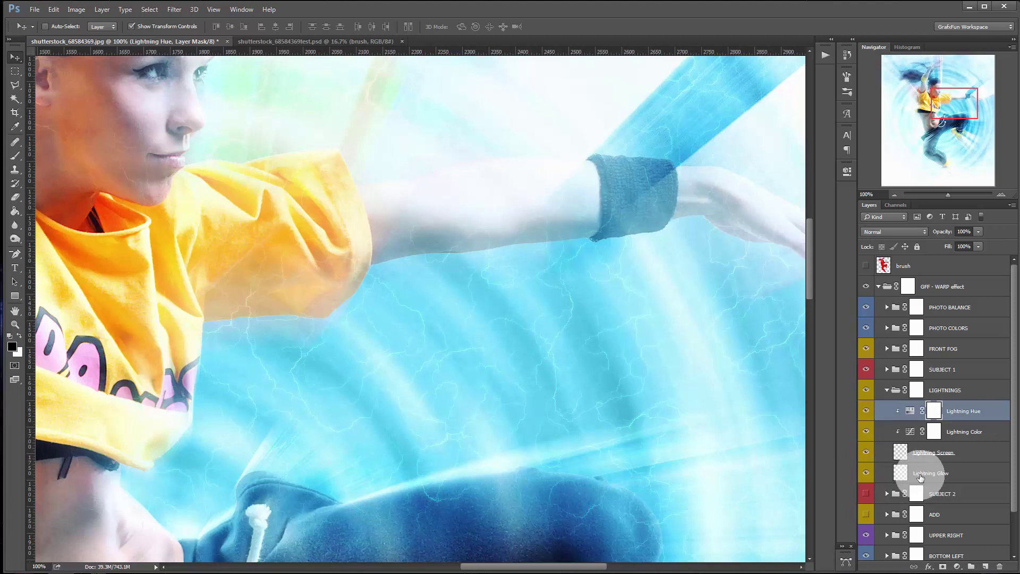
{"action": "left_click", "coordinate": [896, 390]}
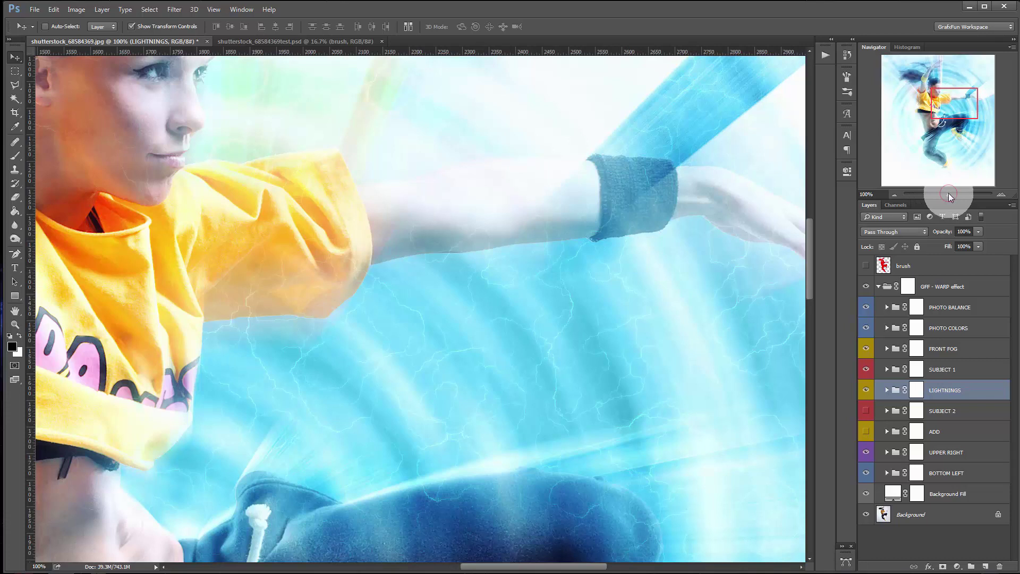
Step: Turn on and expand ADD, hide Particle Zoom, and leave Radial Clouds hidden after trying it
{"action": "left_click_drag", "start_coordinate": [948, 193], "coordinate": [946, 193]}
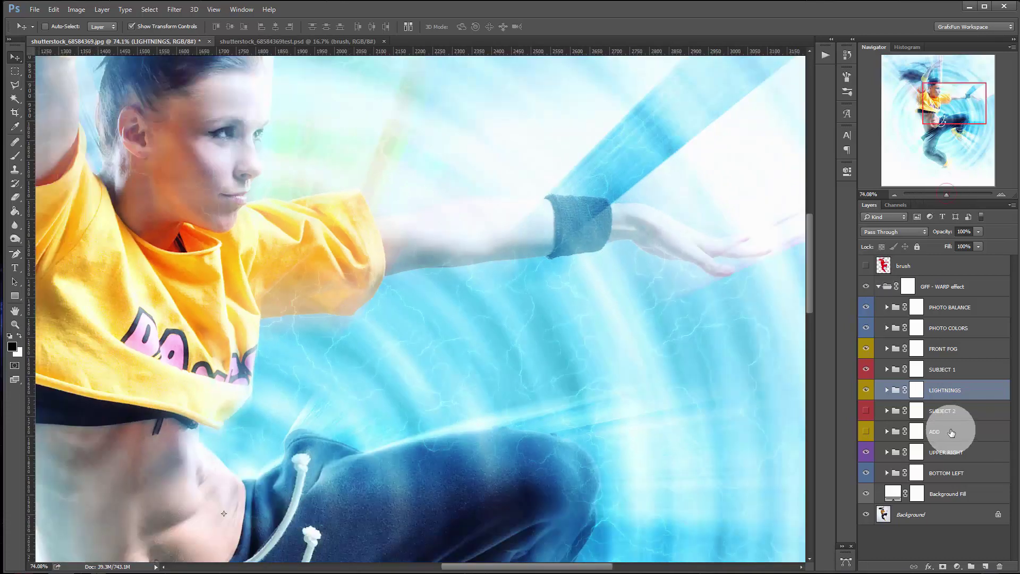
{"action": "left_click", "coordinate": [935, 431]}
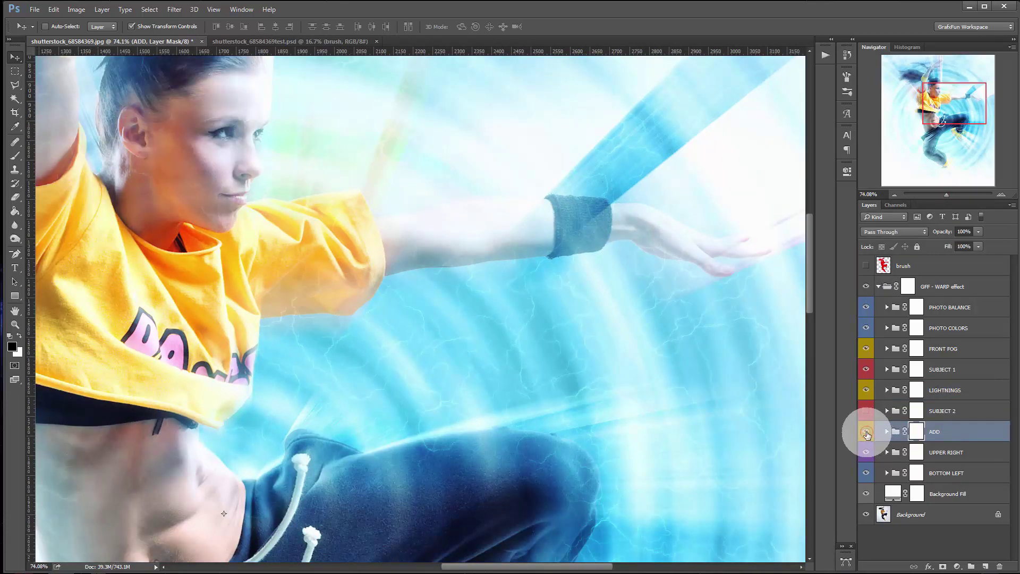
{"action": "left_click", "coordinate": [867, 432]}
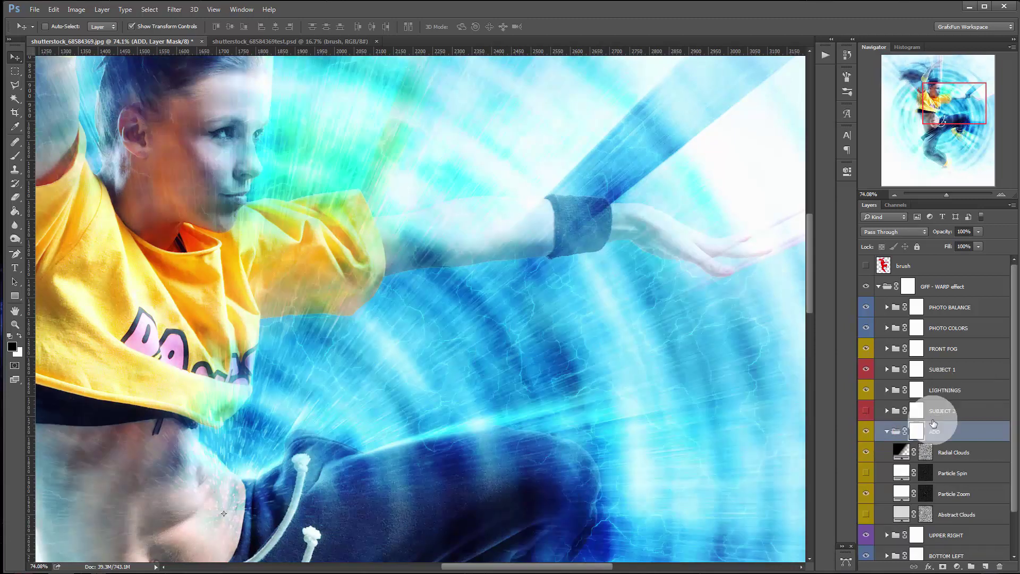
{"action": "scroll", "coordinate": [956, 404], "scroll_direction": "down", "scroll_amount": 2}
{"action": "left_click", "coordinate": [865, 406]}
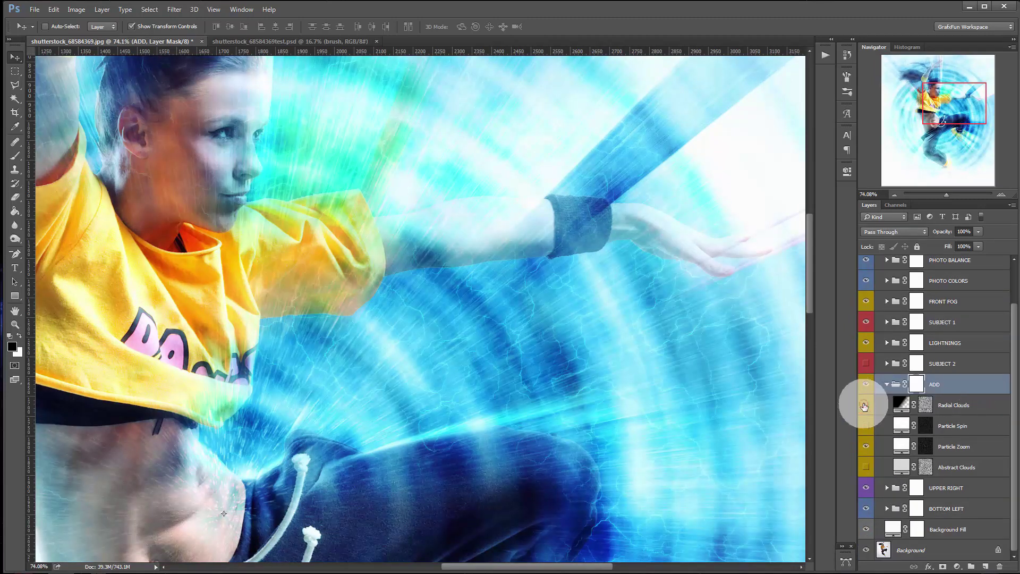
{"action": "left_click", "coordinate": [866, 446]}
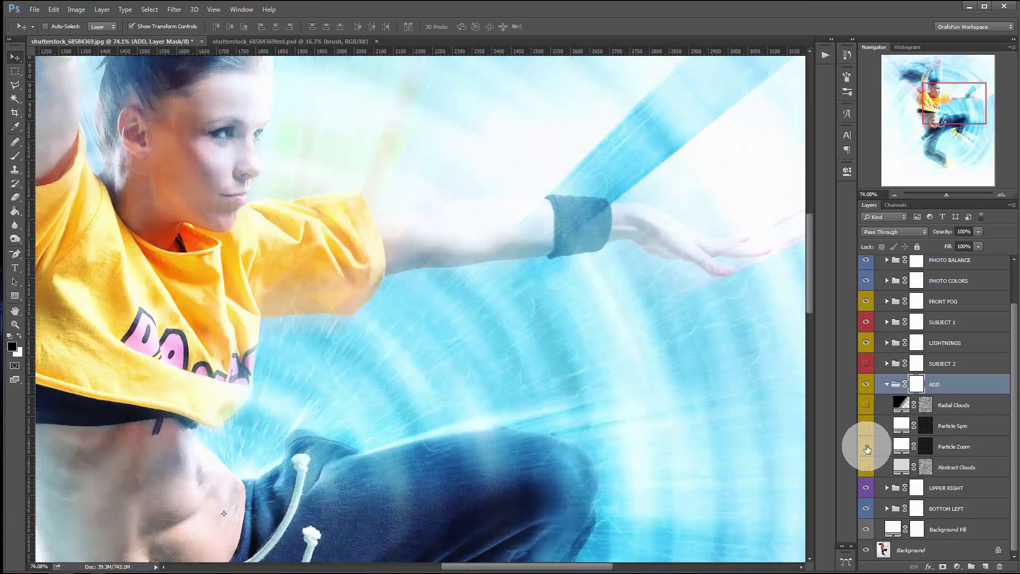
{"action": "left_click_drag", "start_coordinate": [870, 412], "coordinate": [866, 407]}
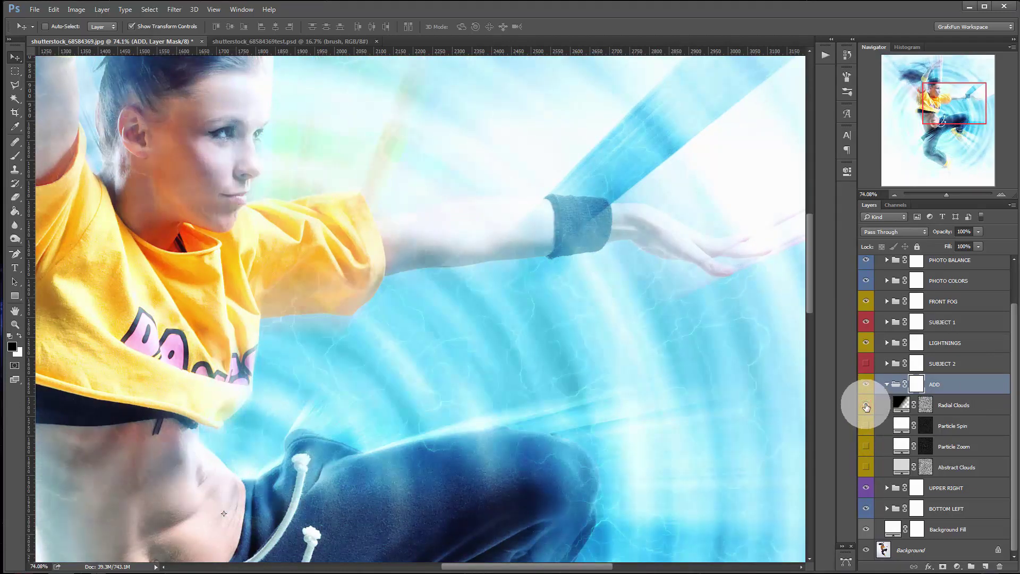
{"action": "left_click", "coordinate": [867, 407]}
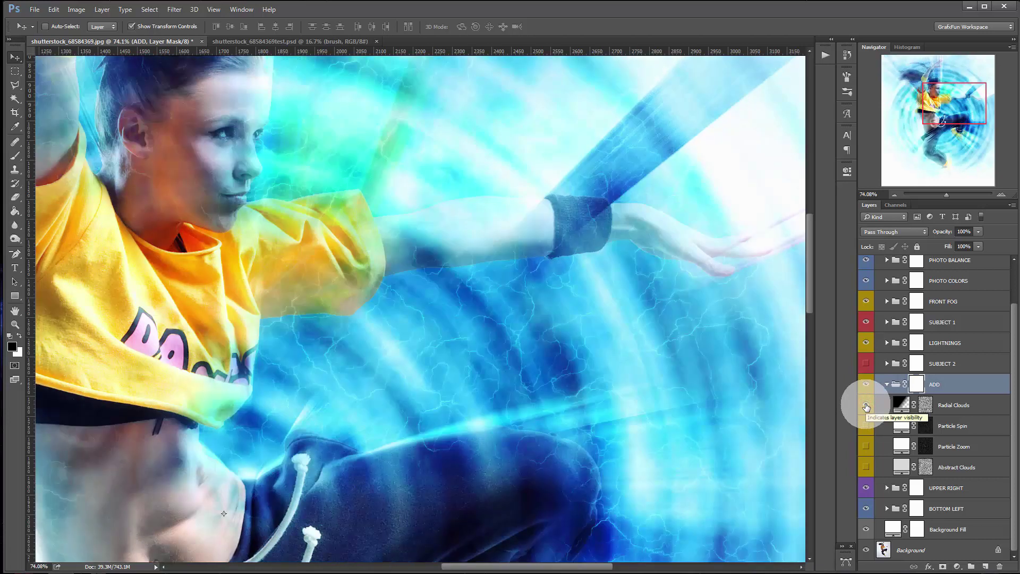
{"action": "left_click", "coordinate": [867, 407]}
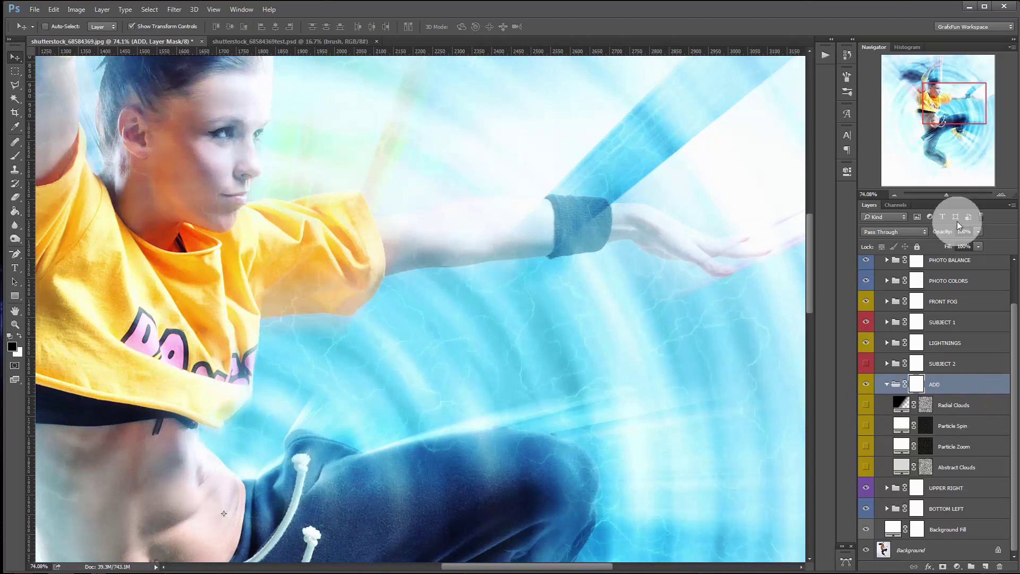
{"action": "left_click_drag", "start_coordinate": [946, 195], "coordinate": [942, 194]}
{"action": "left_click", "coordinate": [939, 135]}
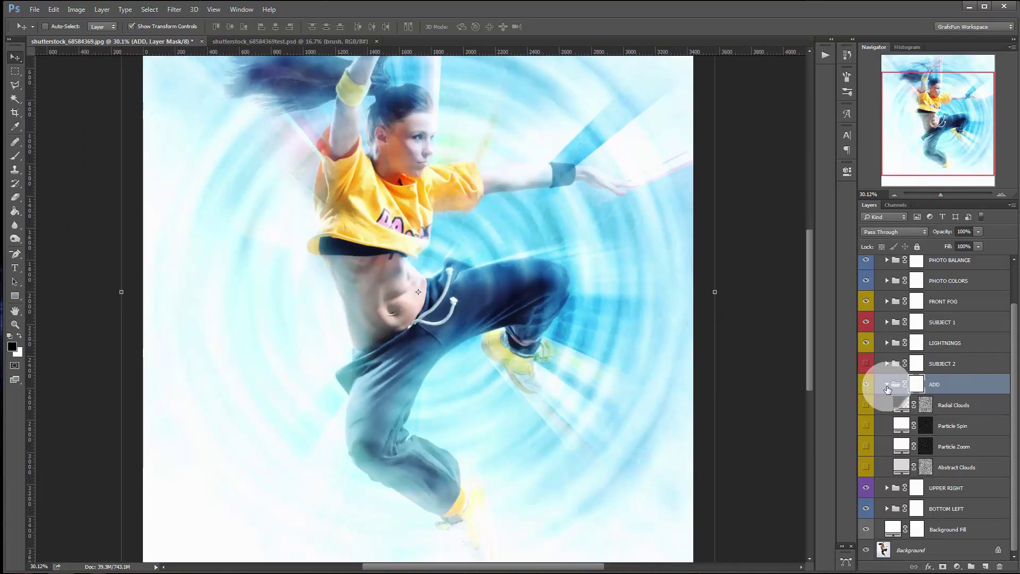
{"action": "left_click", "coordinate": [867, 405]}
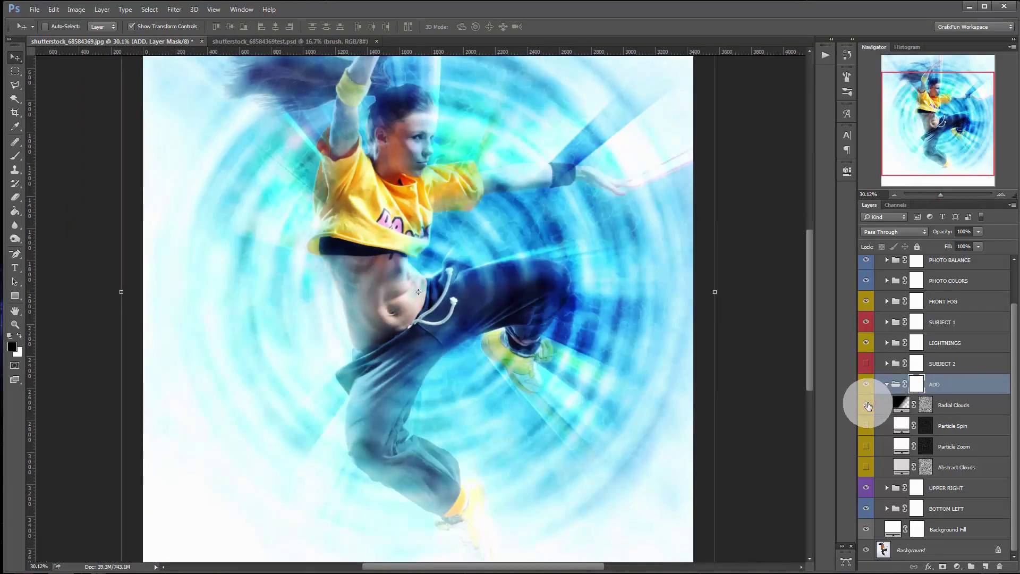
{"action": "left_click", "coordinate": [868, 406]}
{"action": "left_click", "coordinate": [868, 406]}
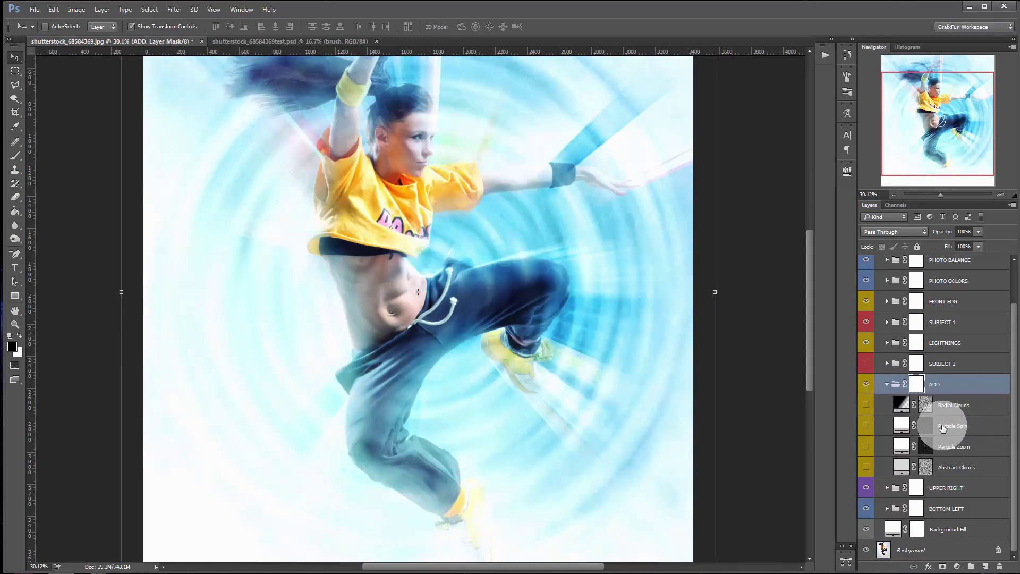
{"action": "left_click", "coordinate": [866, 425]}
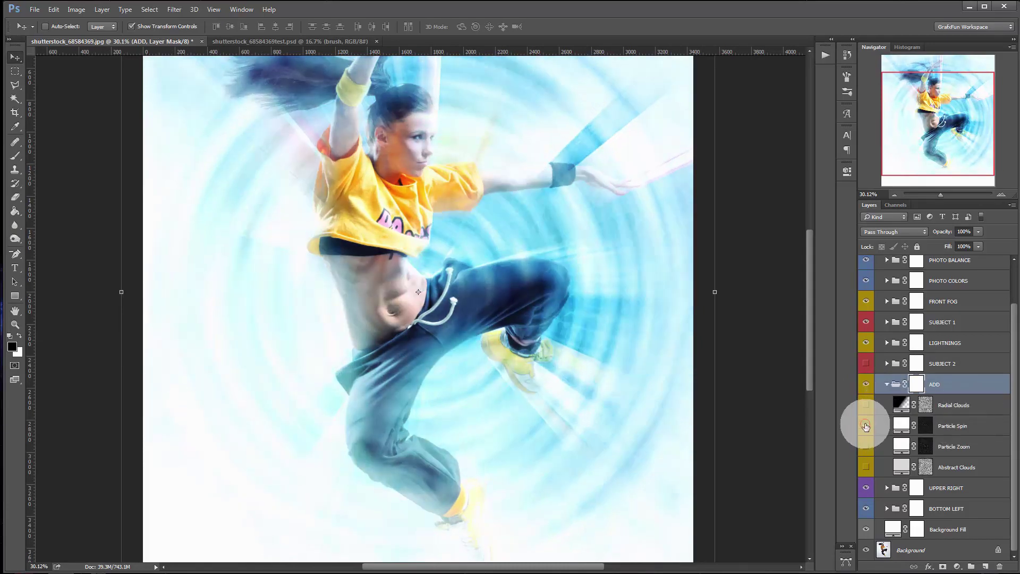
{"action": "left_click", "coordinate": [866, 426]}
{"action": "left_click", "coordinate": [871, 194]}
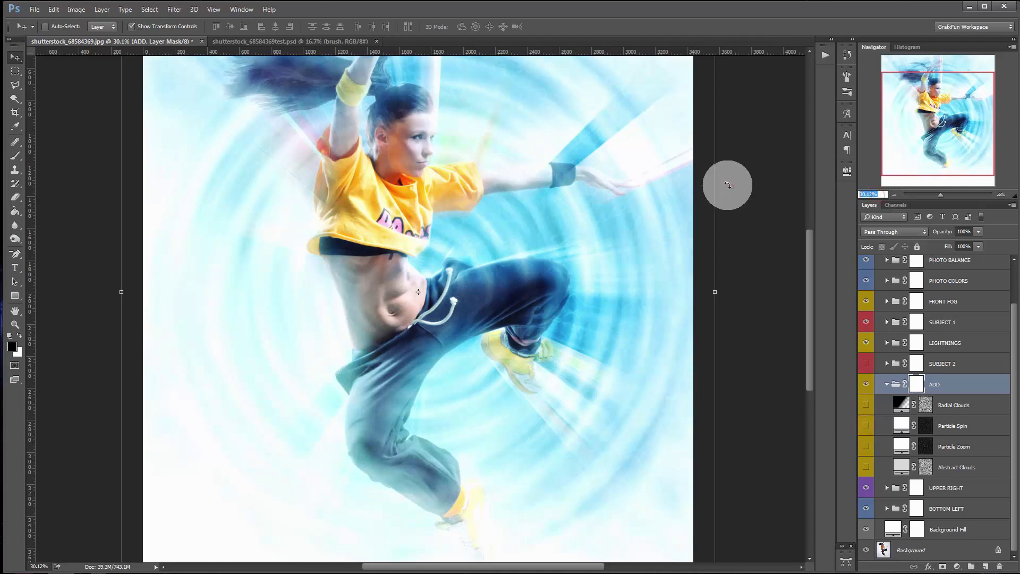
{"action": "type", "text": "100"}
{"action": "key", "text": "Return"}
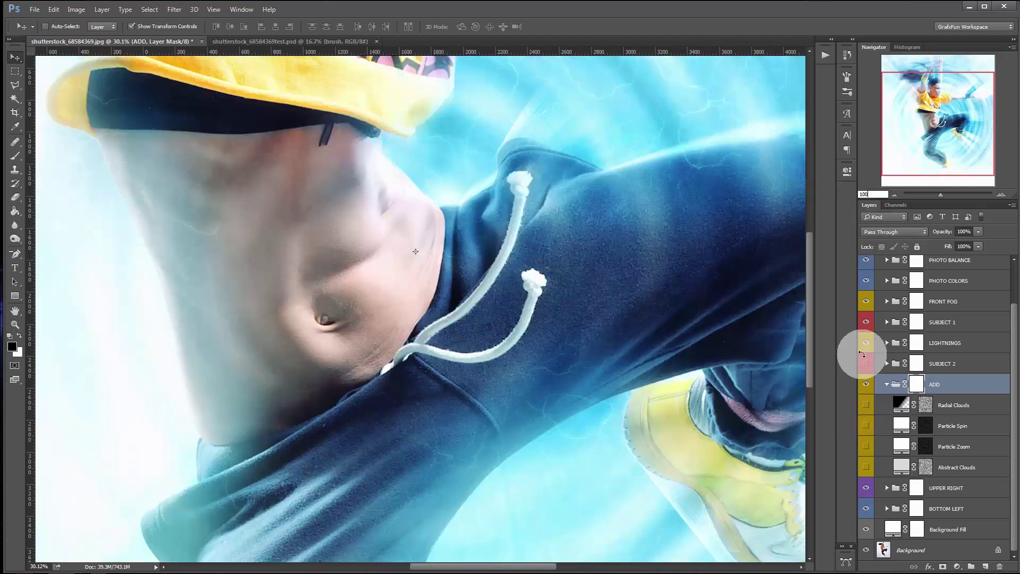
{"action": "left_click", "coordinate": [862, 354]}
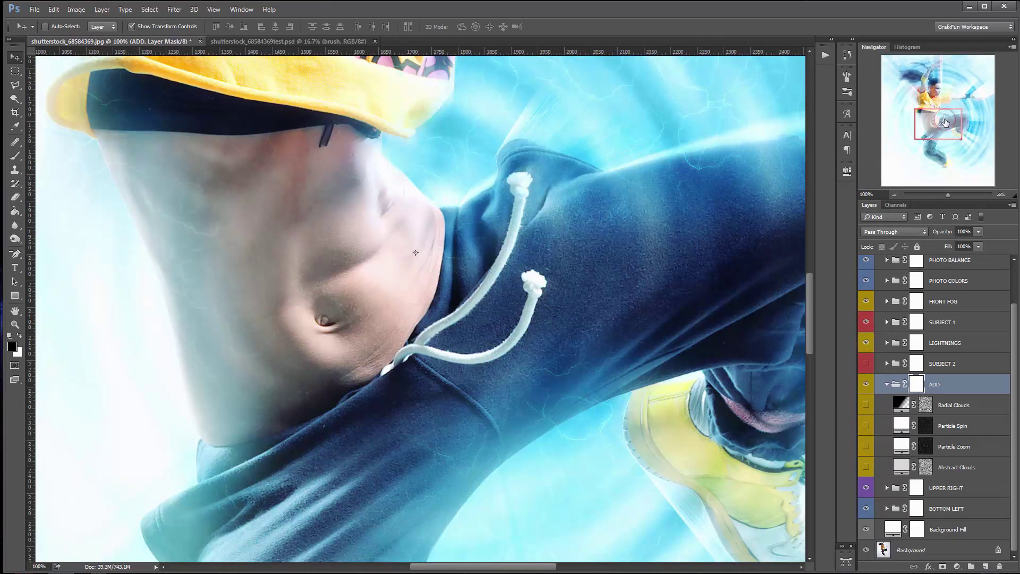
{"action": "left_click_drag", "start_coordinate": [943, 122], "coordinate": [951, 107]}
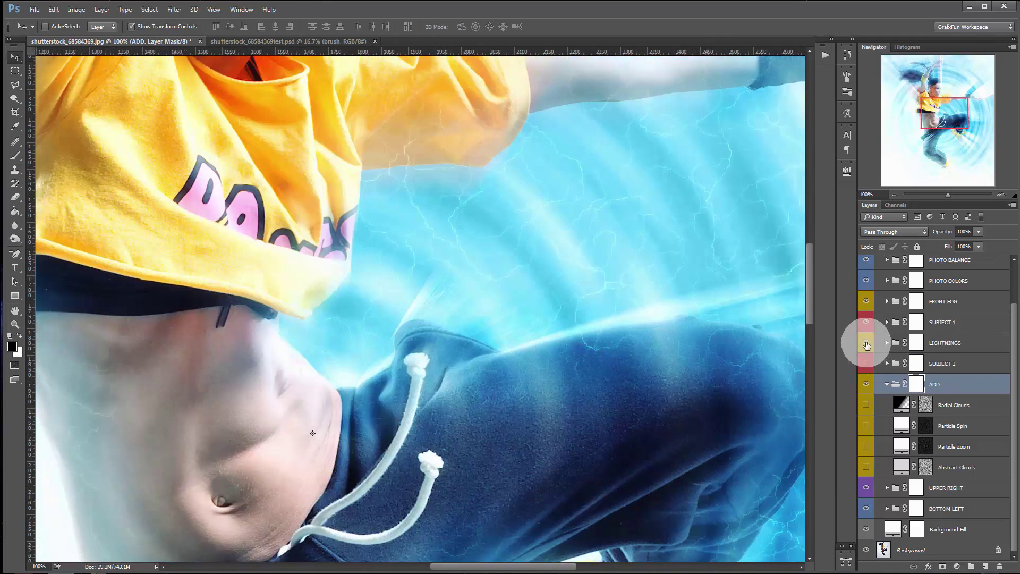
{"action": "left_click", "coordinate": [866, 344]}
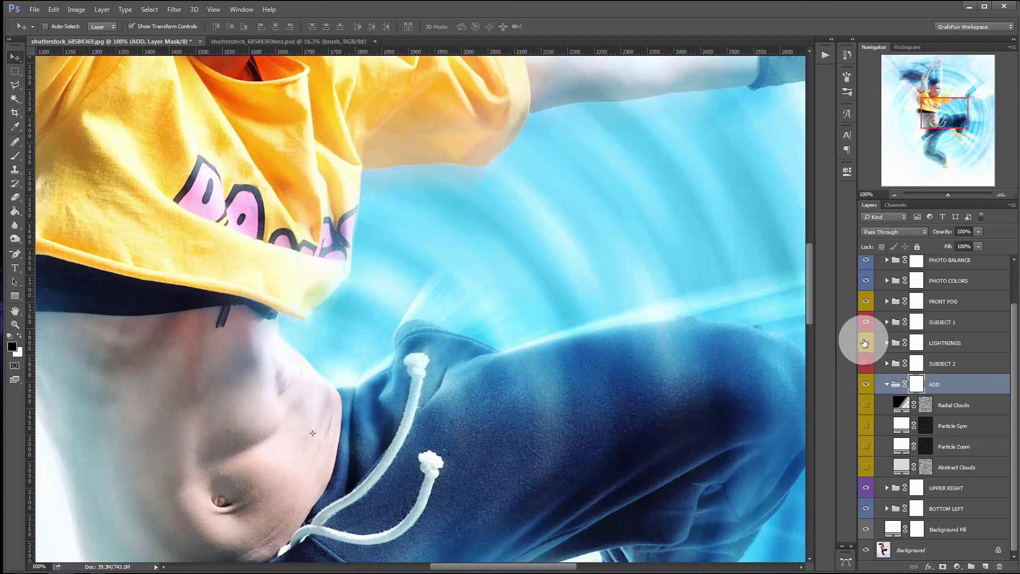
{"action": "left_click", "coordinate": [866, 406]}
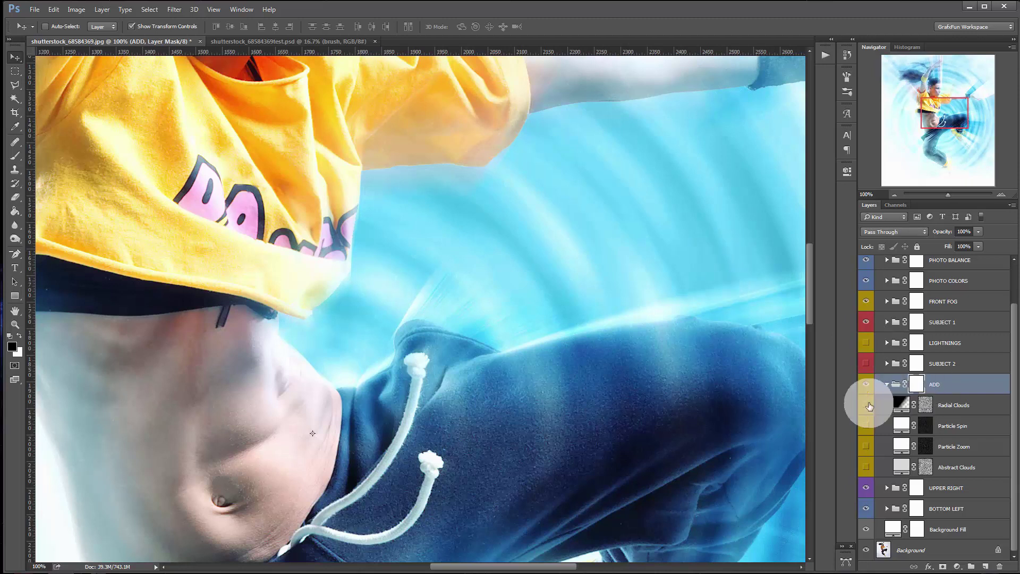
{"action": "left_click", "coordinate": [865, 405]}
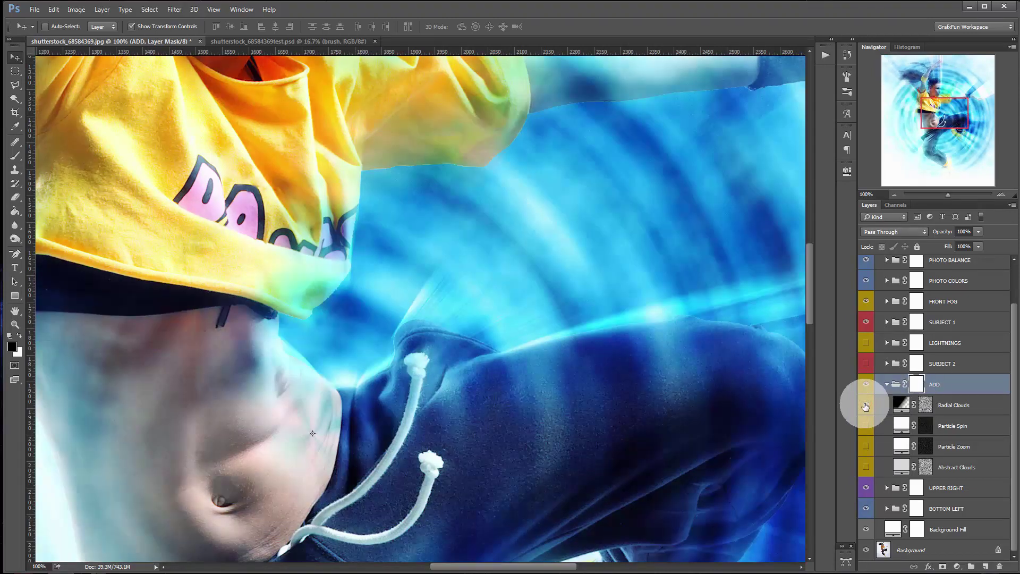
{"action": "left_click", "coordinate": [866, 406]}
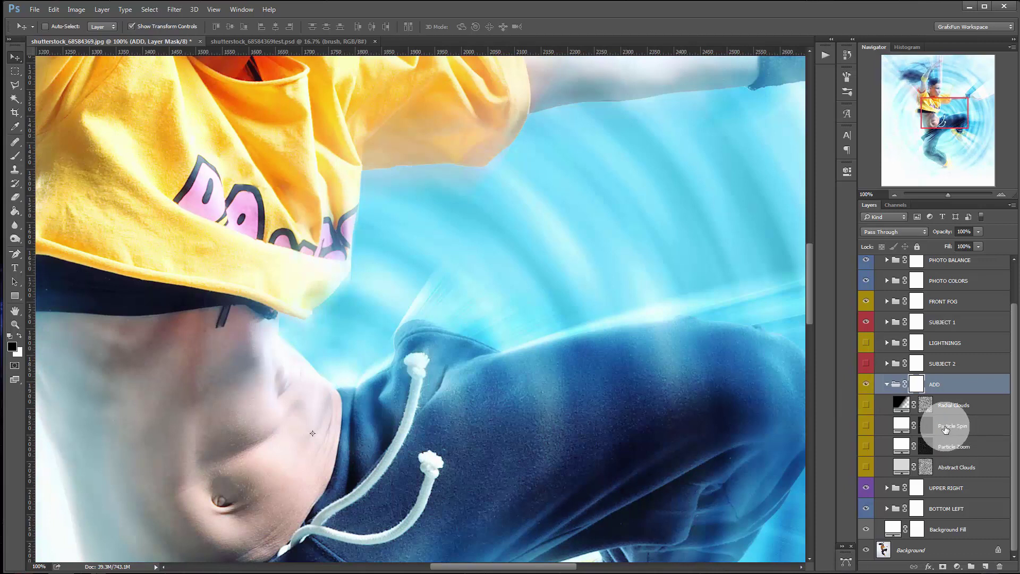
{"action": "left_click", "coordinate": [949, 428]}
{"action": "left_click", "coordinate": [865, 426]}
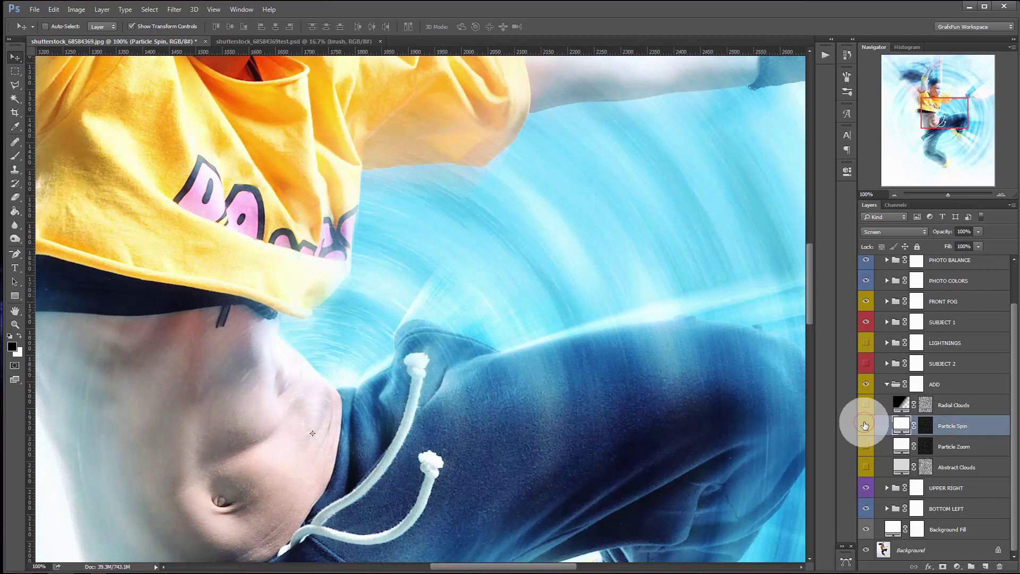
{"action": "left_click", "coordinate": [865, 425]}
{"action": "left_click", "coordinate": [865, 425]}
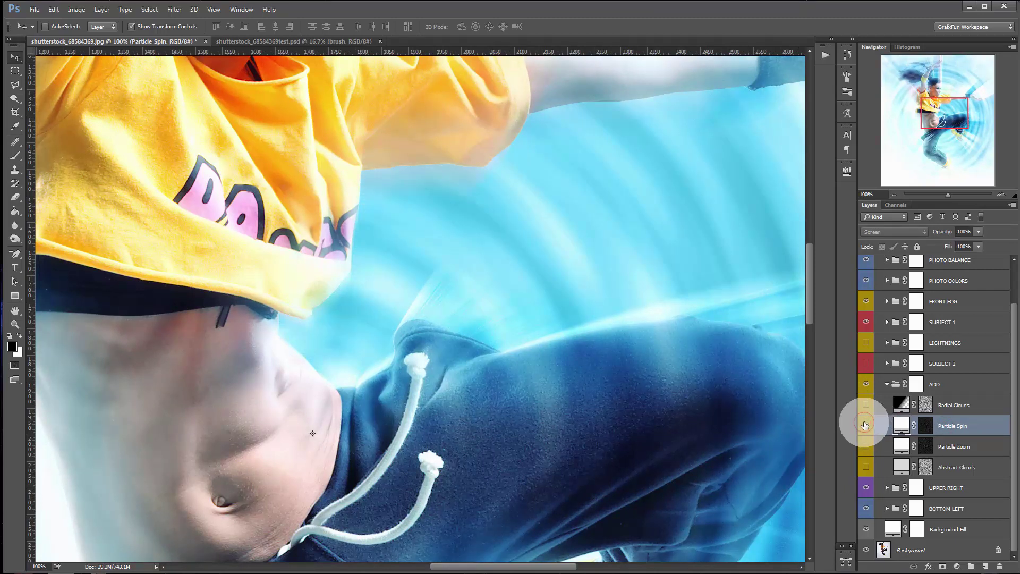
{"action": "left_click", "coordinate": [865, 425]}
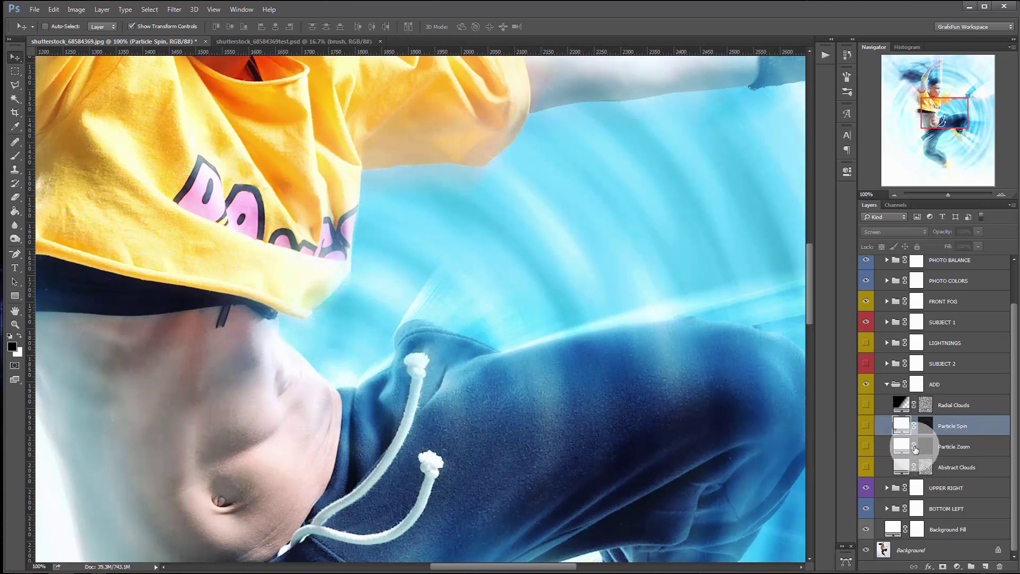
{"action": "left_click", "coordinate": [914, 449]}
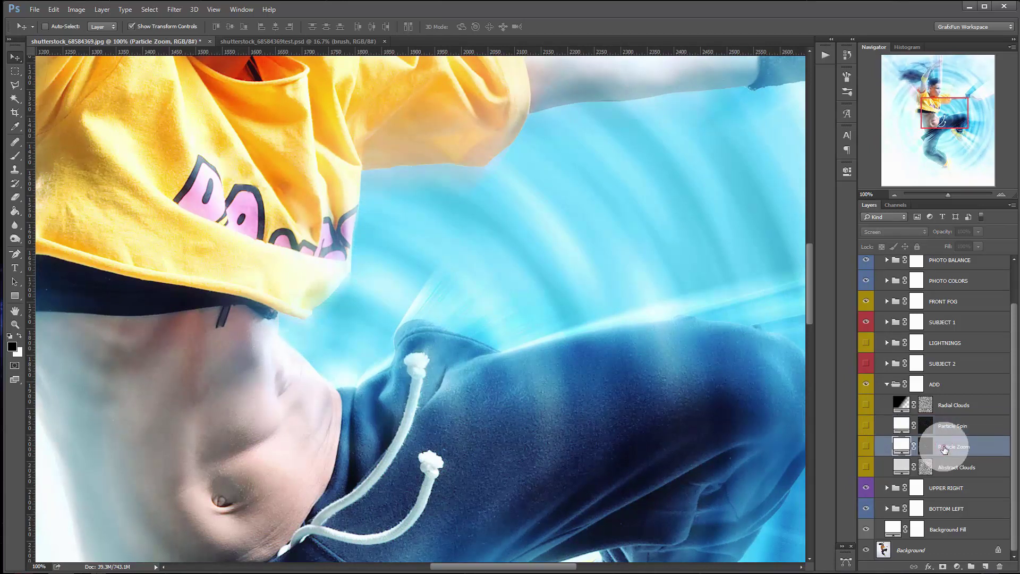
{"action": "left_click", "coordinate": [866, 449]}
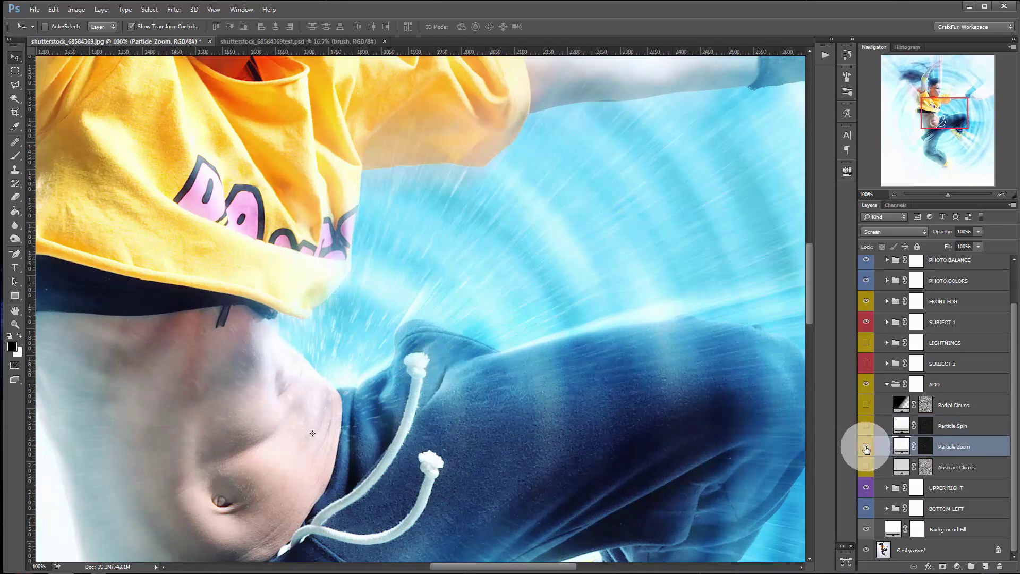
{"action": "left_click", "coordinate": [866, 449]}
{"action": "left_click", "coordinate": [866, 449]}
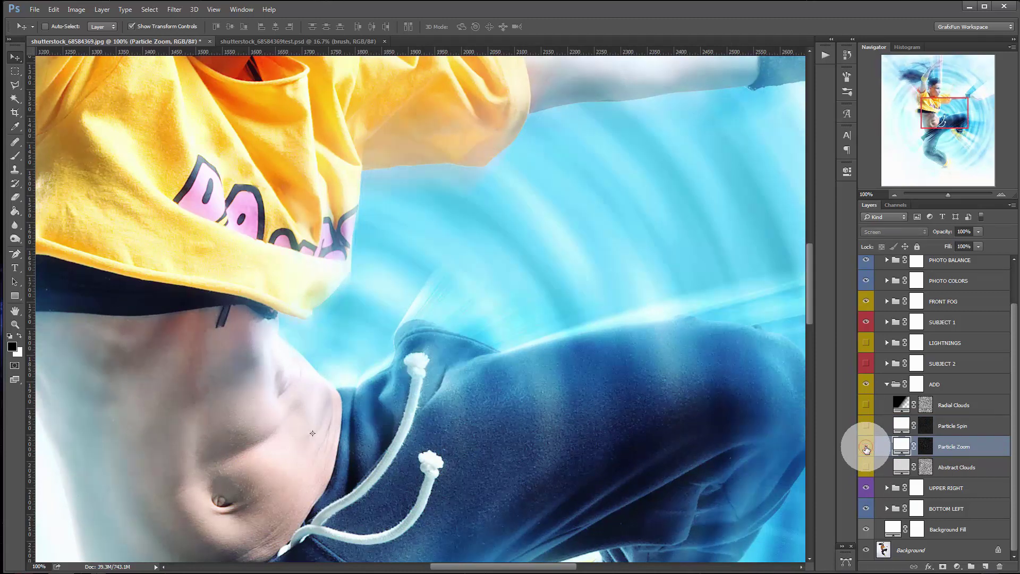
{"action": "left_click", "coordinate": [866, 449]}
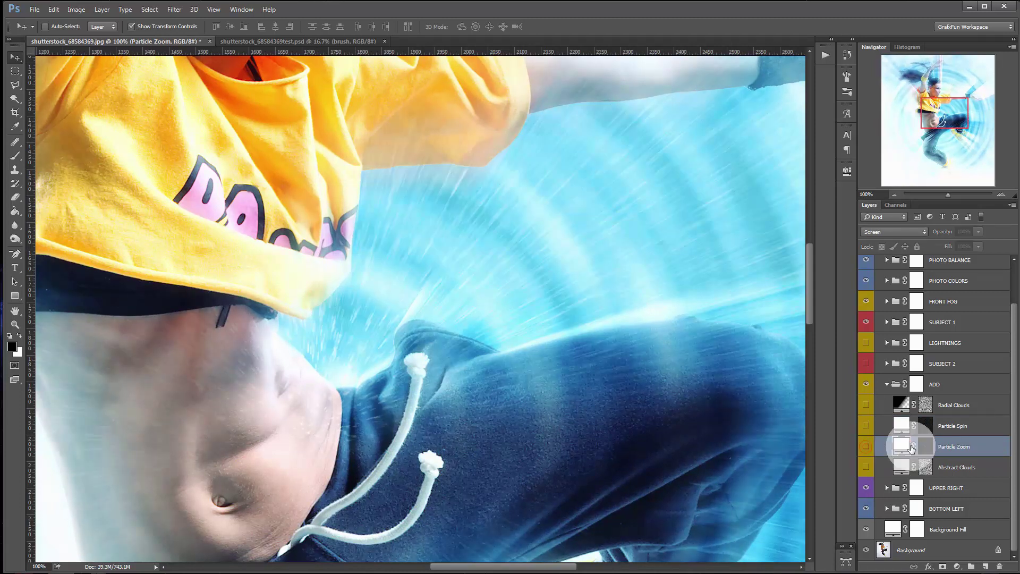
{"action": "left_click", "coordinate": [951, 469]}
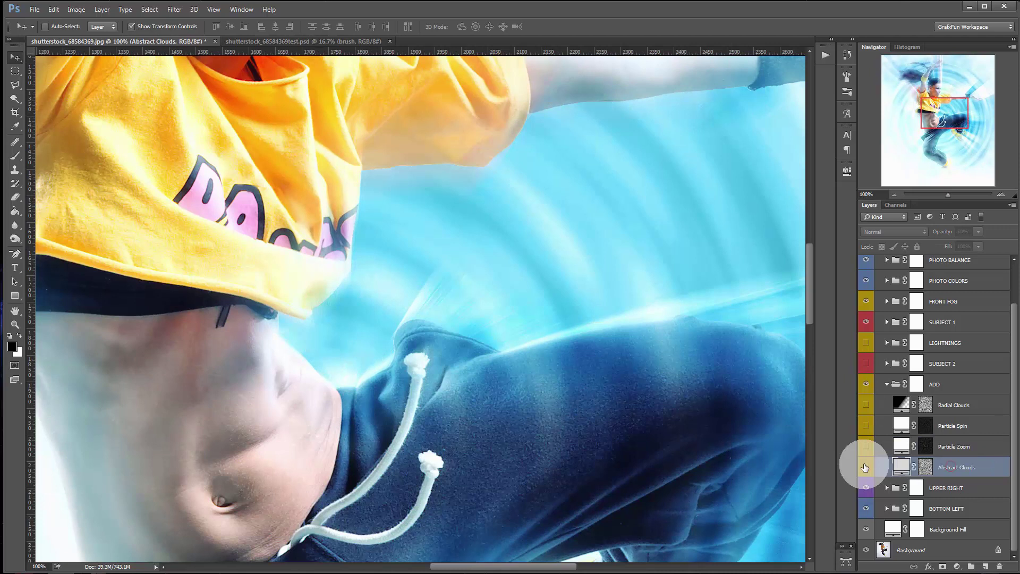
{"action": "left_click", "coordinate": [867, 469]}
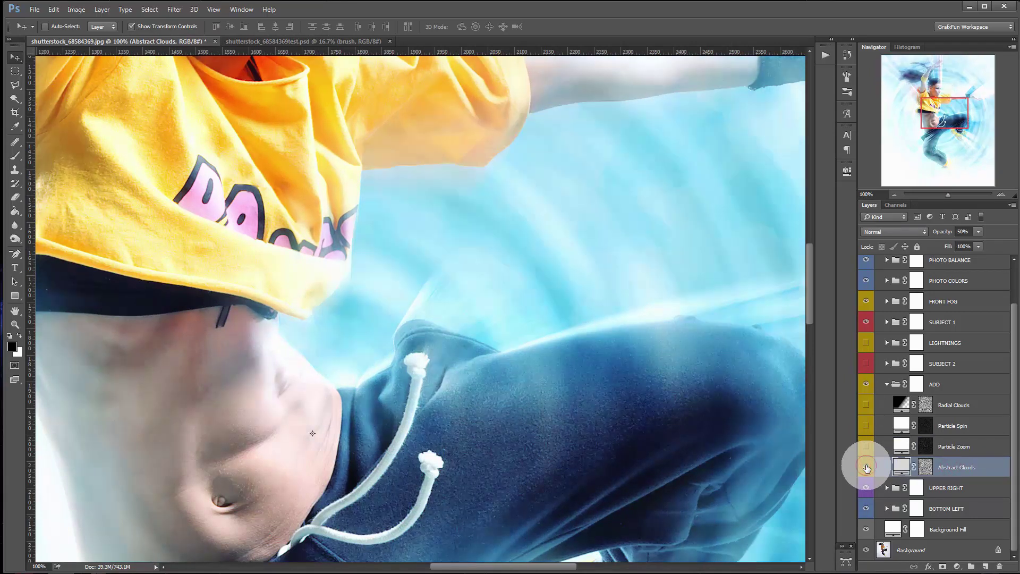
{"action": "left_click", "coordinate": [867, 468]}
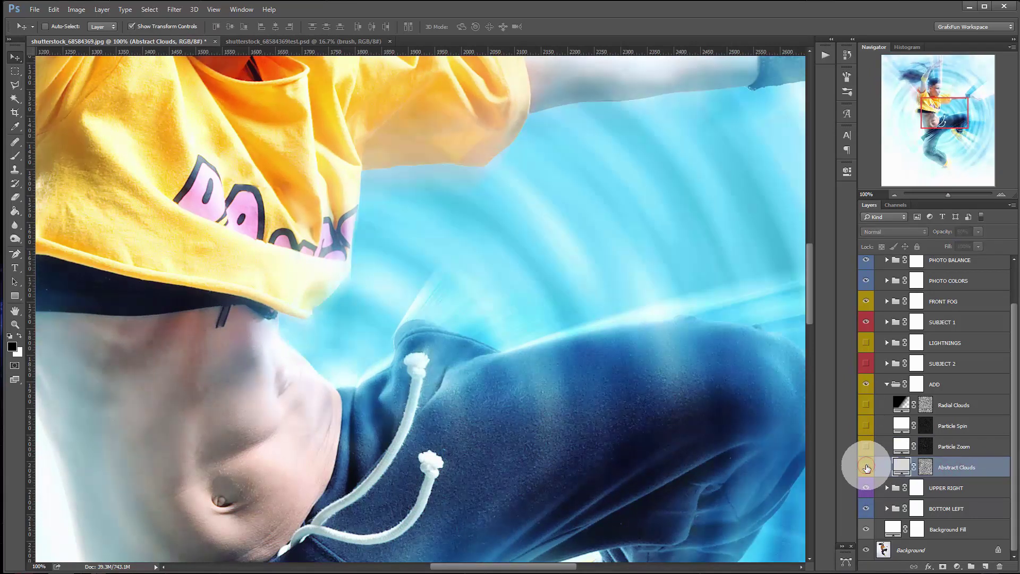
{"action": "left_click", "coordinate": [867, 468]}
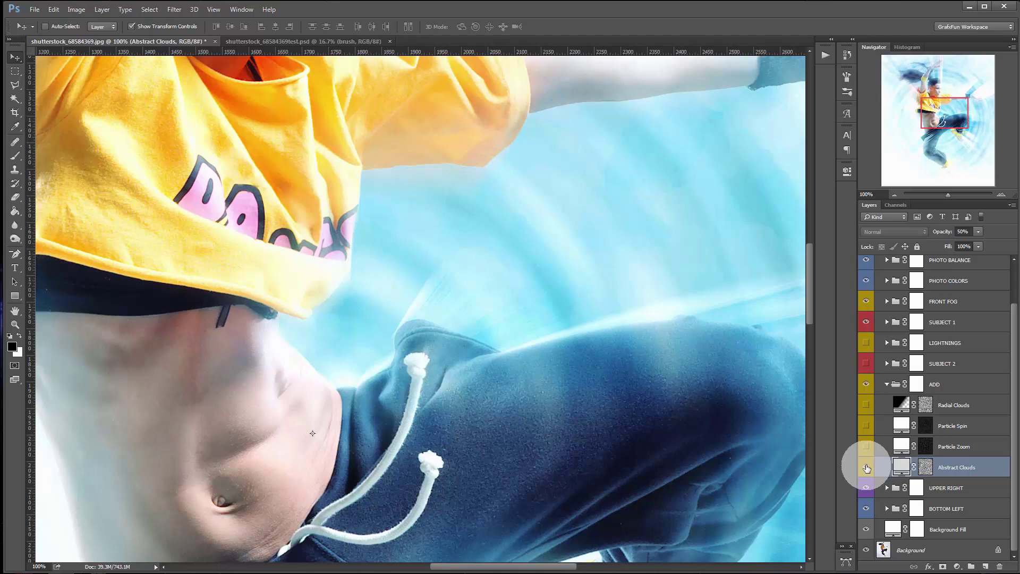
{"action": "left_click", "coordinate": [867, 468]}
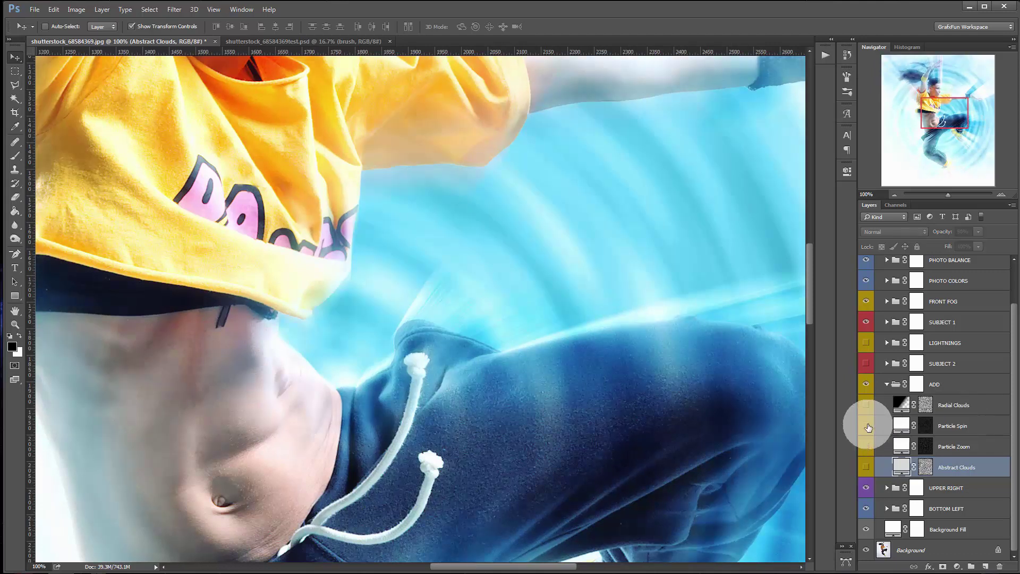
Step: Fold ADD, turn on the LIGHTNINGS bolts, zoom out and select the UPPER RIGHT group
{"action": "left_click", "coordinate": [887, 384]}
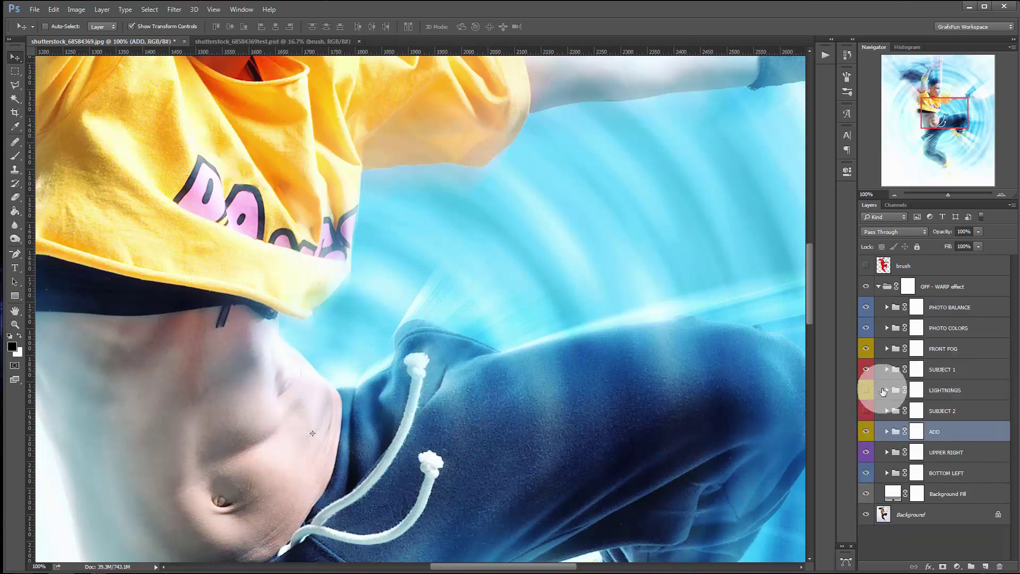
{"action": "left_click", "coordinate": [866, 390]}
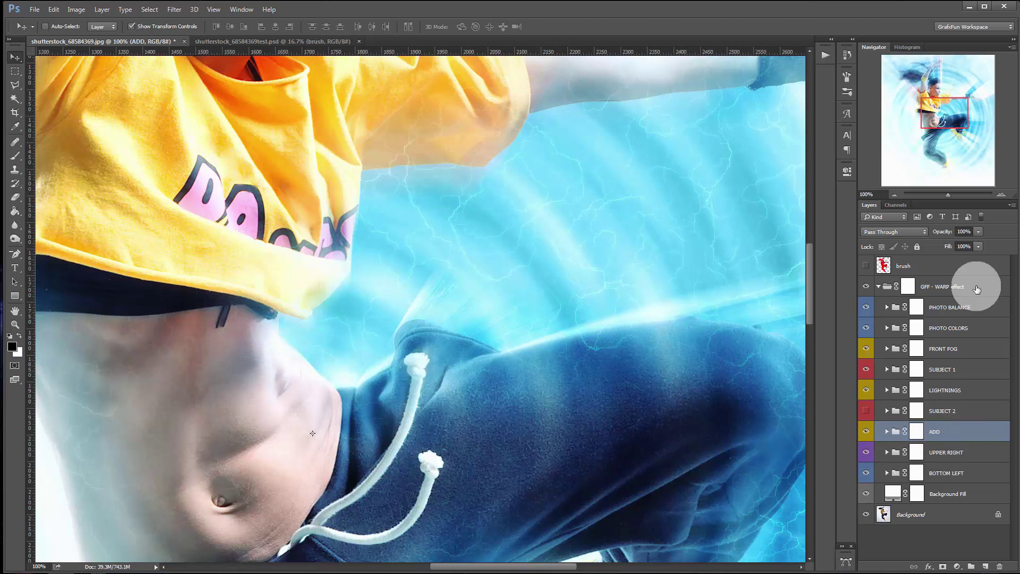
{"action": "left_click_drag", "start_coordinate": [949, 195], "coordinate": [939, 196]}
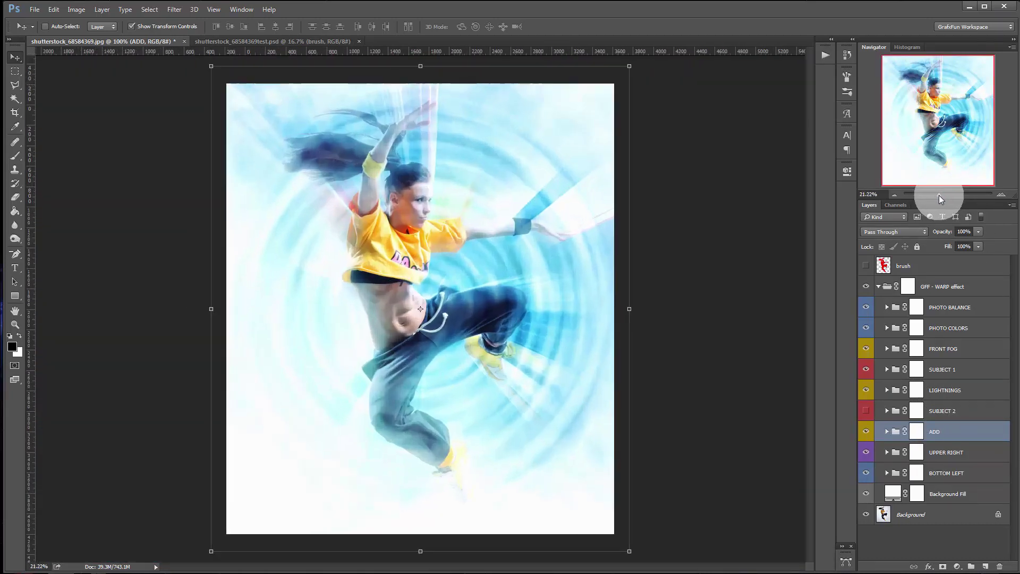
{"action": "left_click", "coordinate": [917, 452]}
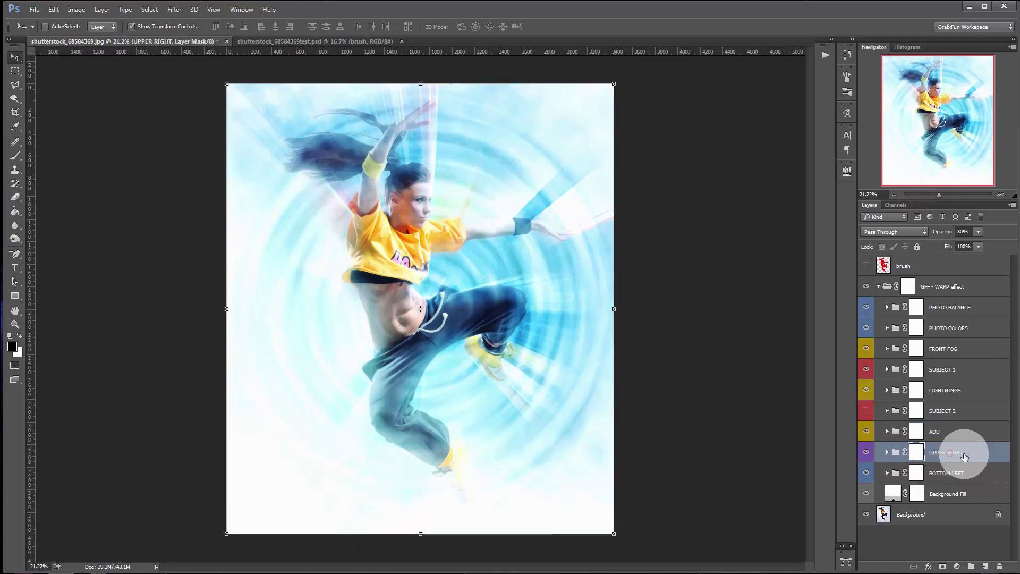
{"action": "left_click", "coordinate": [936, 473]}
{"action": "left_click", "coordinate": [952, 455]}
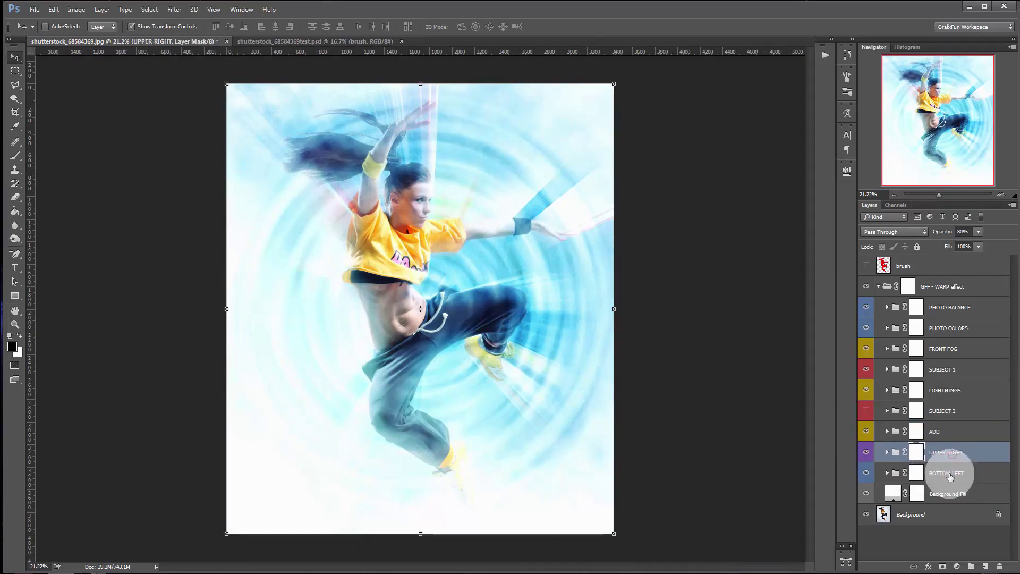
Step: Select the BOTTOM LEFT and UPPER RIGHT groups and compare the bottom-left blue rings off and on
{"action": "left_click", "coordinate": [951, 473]}
{"action": "left_click", "coordinate": [954, 454]}
{"action": "left_click", "coordinate": [949, 473]}
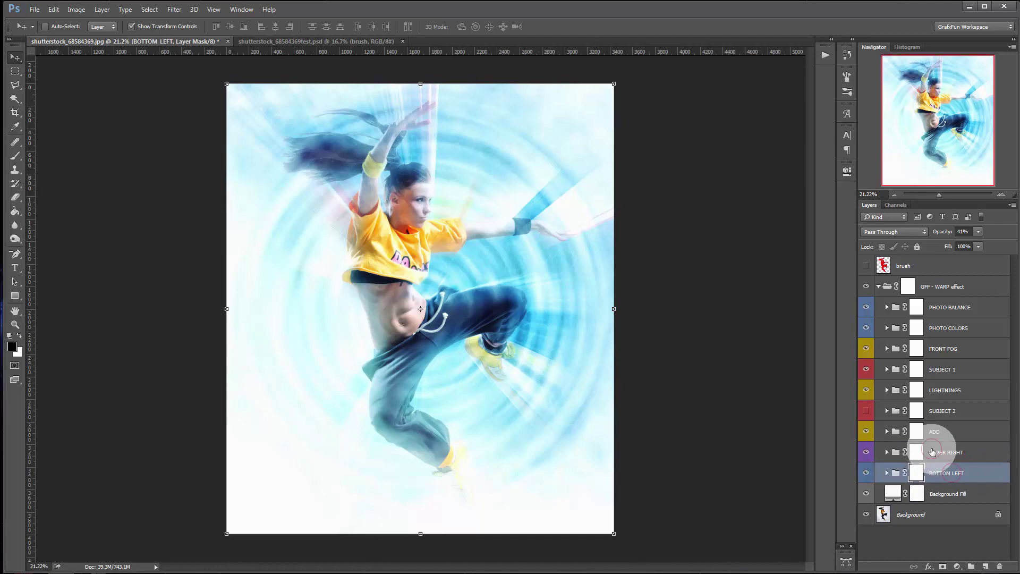
{"action": "left_click", "coordinate": [932, 452]}
{"action": "left_click", "coordinate": [866, 452]}
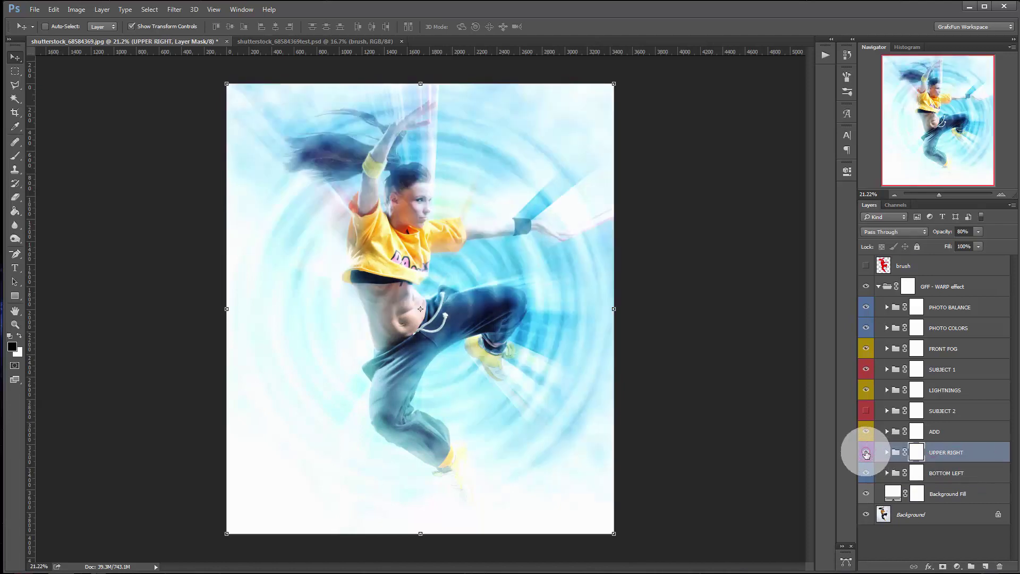
{"action": "left_click", "coordinate": [867, 473]}
{"action": "left_click", "coordinate": [867, 473]}
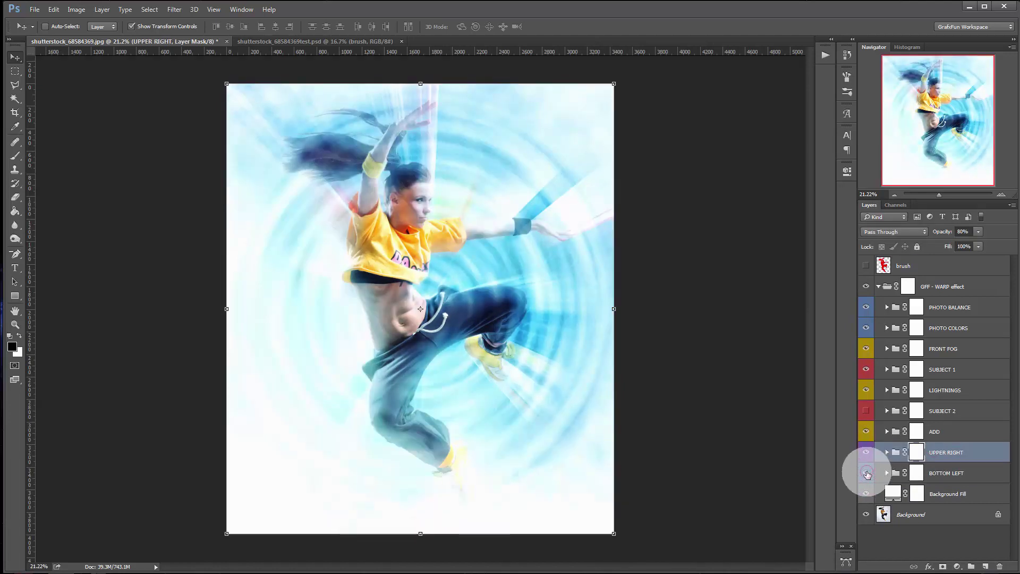
{"action": "left_click", "coordinate": [982, 453]}
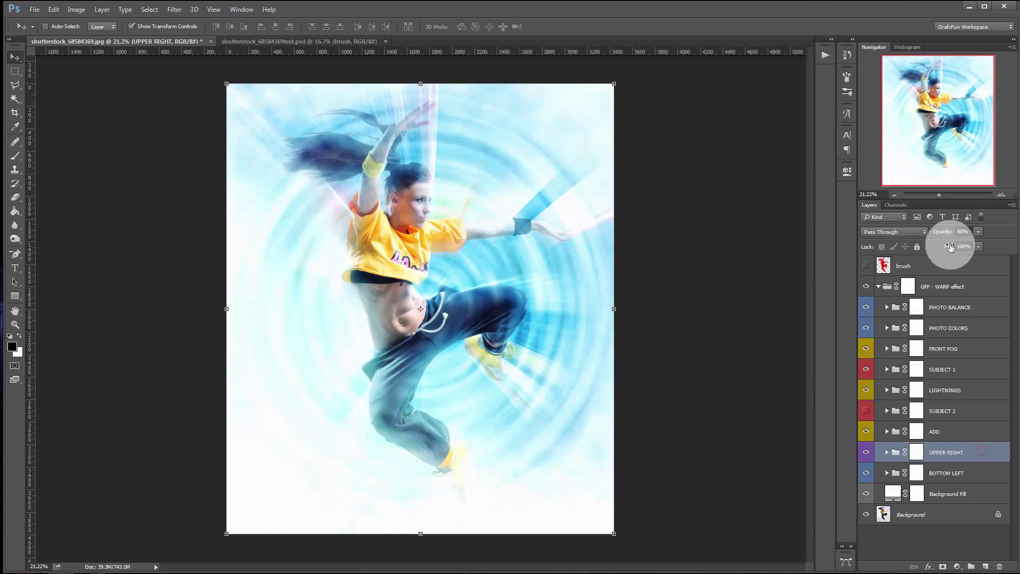
Step: Set the UPPER RIGHT group opacity to 69% and BOTTOM LEFT to 52%
{"action": "left_click_drag", "start_coordinate": [943, 232], "coordinate": [926, 232]}
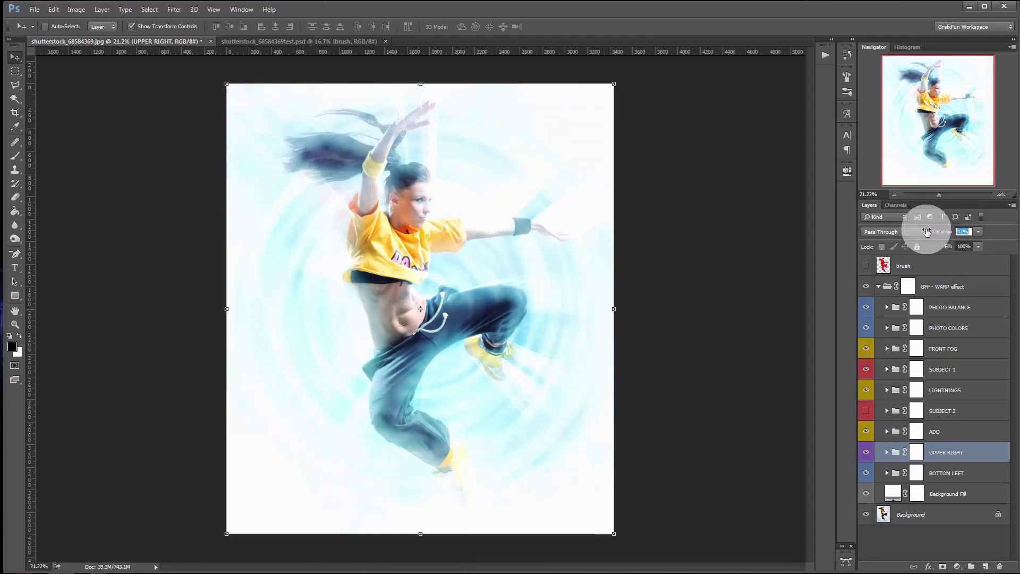
{"action": "left_click_drag", "start_coordinate": [926, 231], "coordinate": [929, 233]}
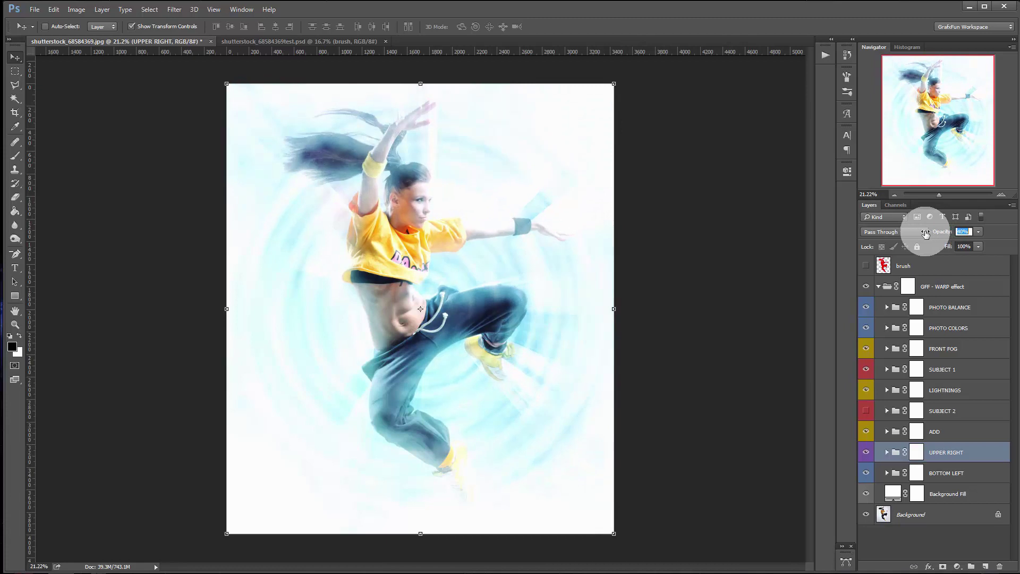
{"action": "left_click_drag", "start_coordinate": [929, 234], "coordinate": [952, 232]}
{"action": "left_click", "coordinate": [958, 473]}
{"action": "left_click_drag", "start_coordinate": [955, 232], "coordinate": [973, 231]}
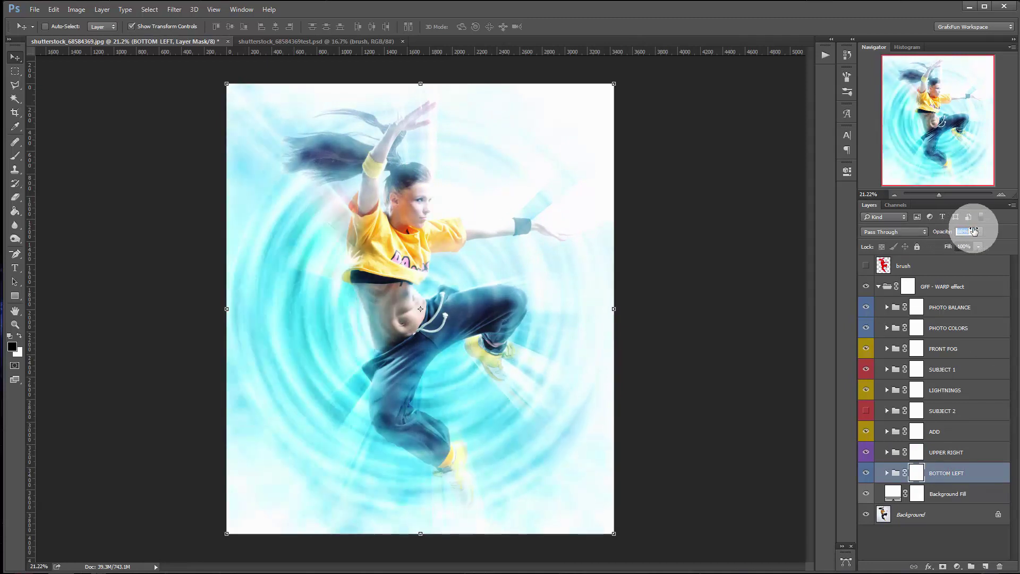
{"action": "left_click_drag", "start_coordinate": [974, 230], "coordinate": [946, 234]}
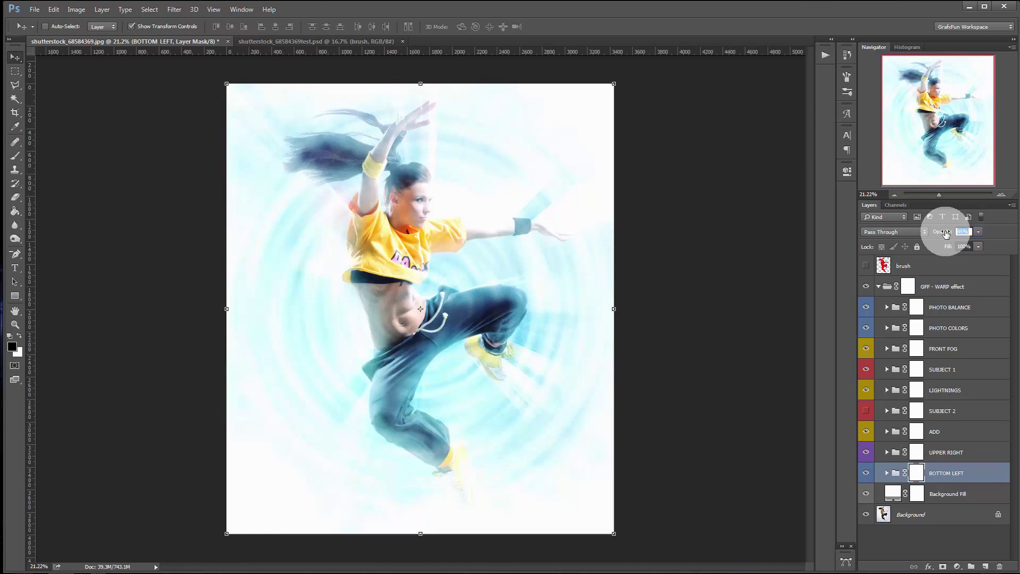
{"action": "left_click", "coordinate": [957, 452]}
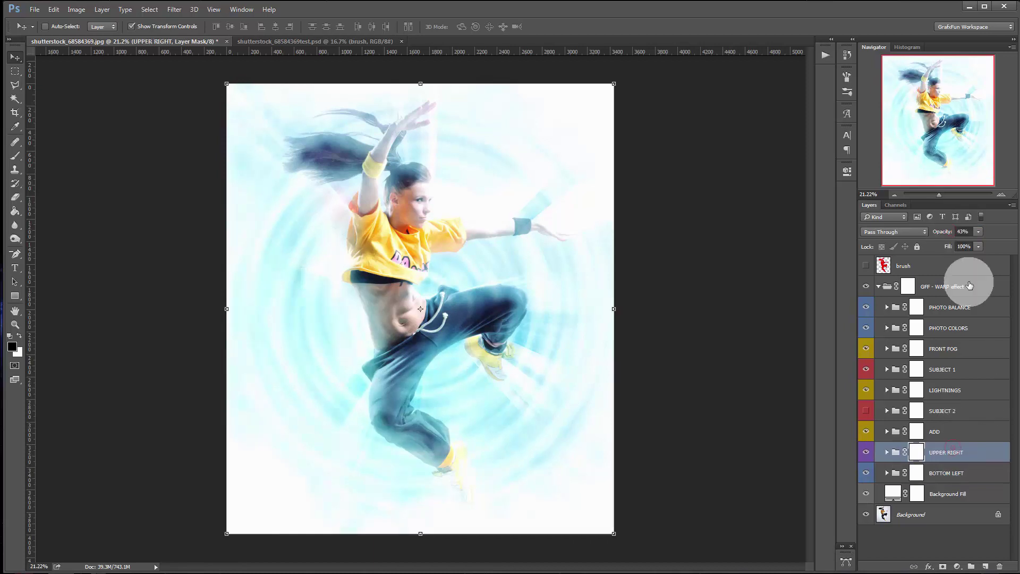
{"action": "left_click_drag", "start_coordinate": [940, 230], "coordinate": [954, 232]}
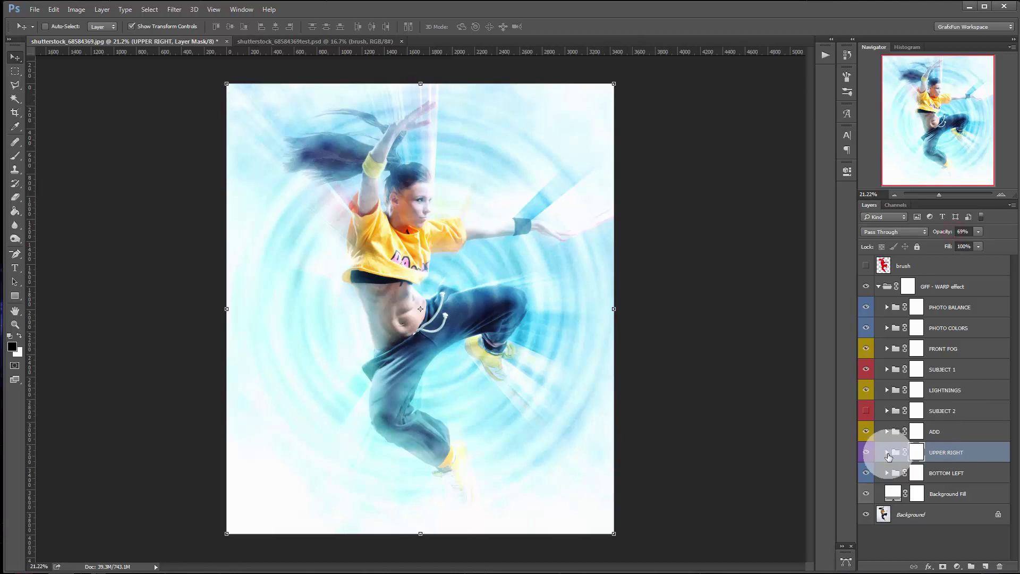
Step: Expand UPPER RIGHT and BOTTOM LEFT to list their Hue, Color and Clouds layers
{"action": "left_click", "coordinate": [887, 452]}
{"action": "scroll", "coordinate": [913, 489], "scroll_direction": "down", "scroll_amount": 1}
{"action": "left_click", "coordinate": [889, 509]}
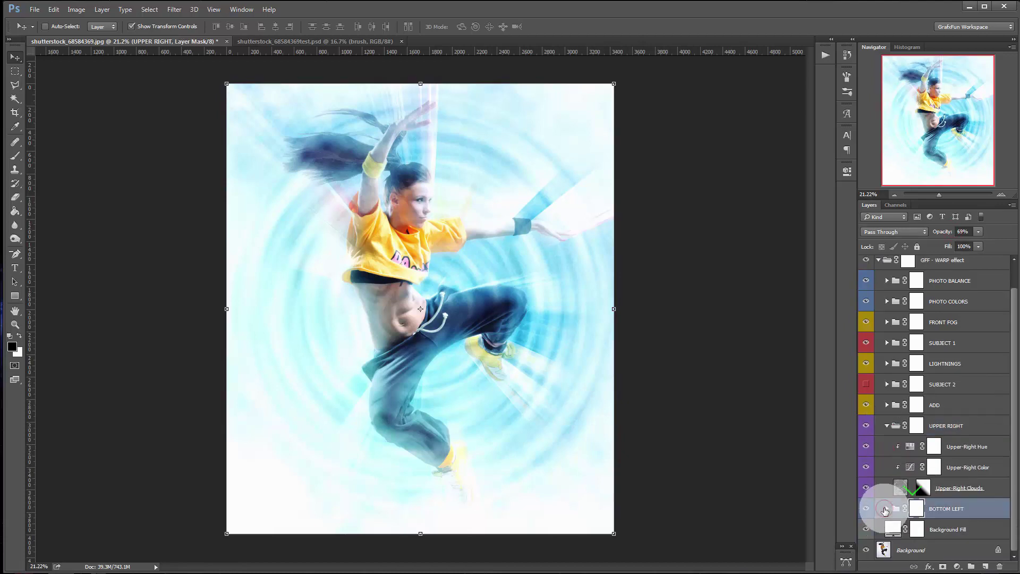
{"action": "left_click", "coordinate": [888, 509]}
{"action": "scroll", "coordinate": [934, 467], "scroll_direction": "down", "scroll_amount": 3}
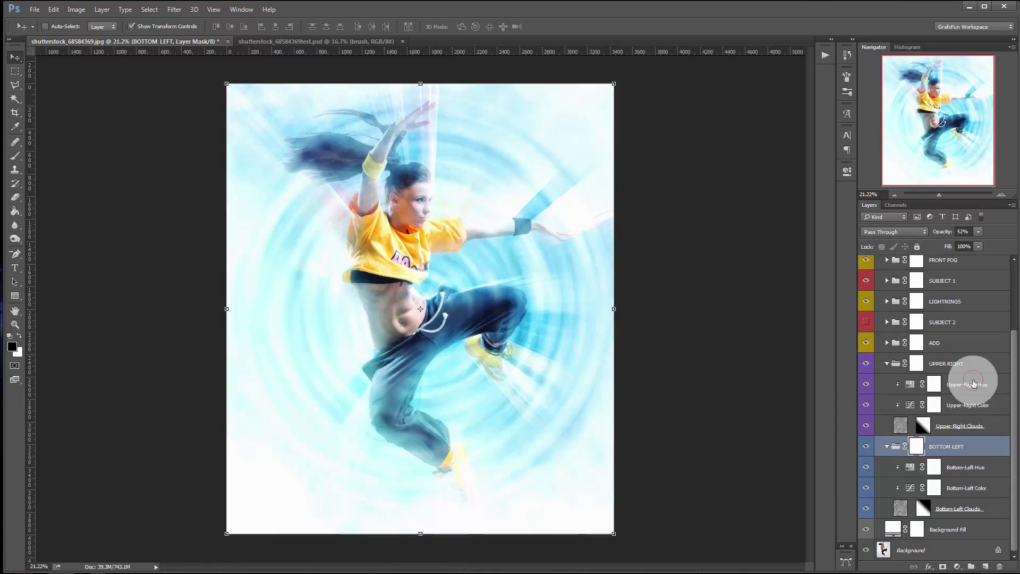
{"action": "left_click", "coordinate": [970, 386]}
Step: Shift Upper-Right Hue toward yellow and set Bottom-Left Hue to -163 for green rings
{"action": "double_click", "coordinate": [910, 385]}
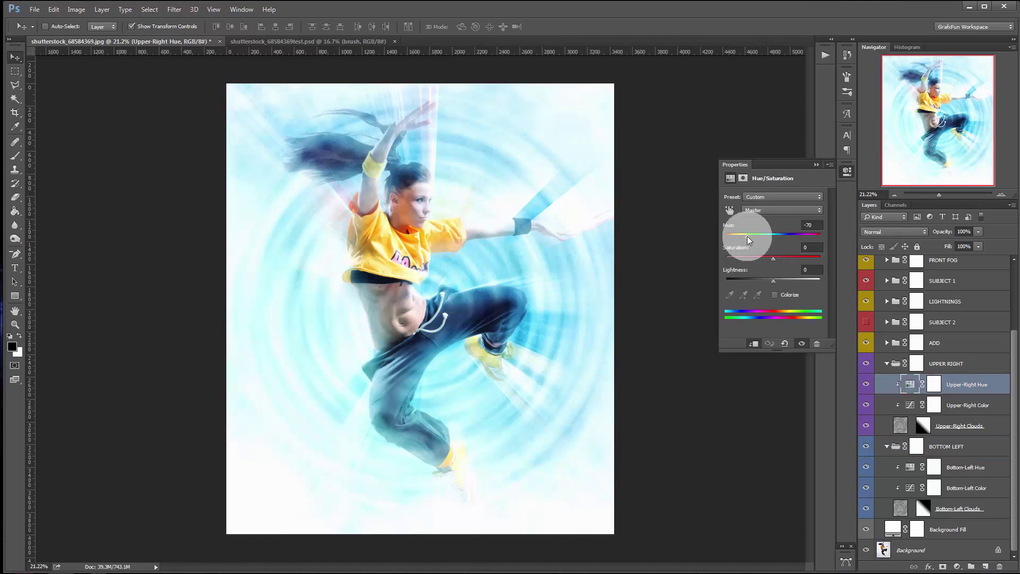
{"action": "left_click_drag", "start_coordinate": [747, 236], "coordinate": [812, 237]}
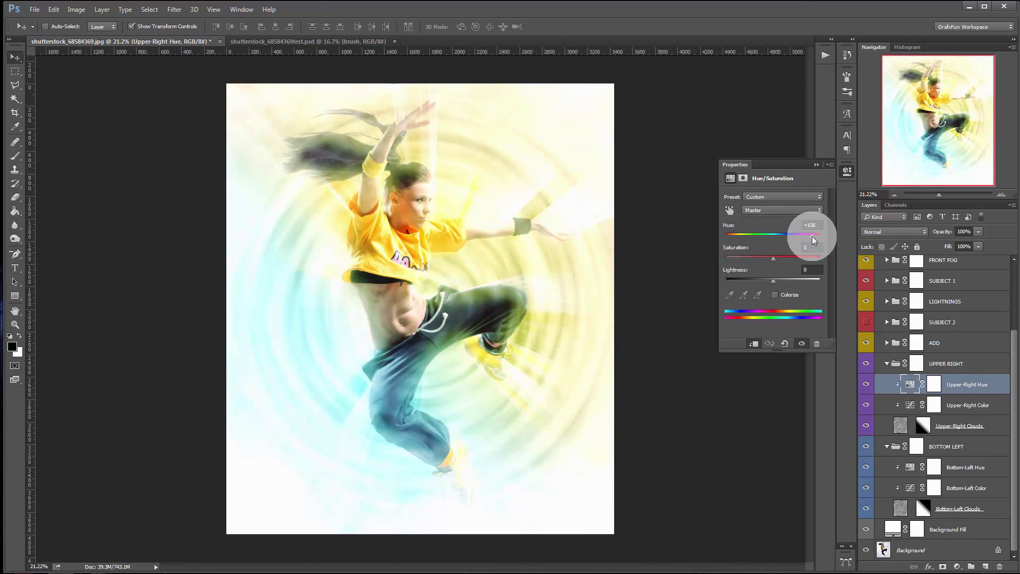
{"action": "left_click", "coordinate": [910, 467]}
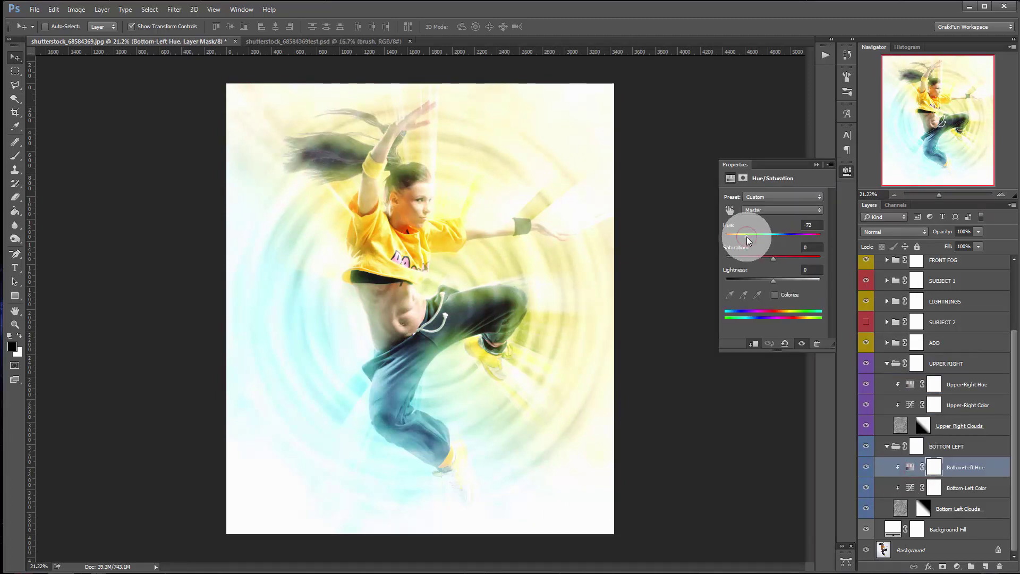
{"action": "left_click_drag", "start_coordinate": [747, 237], "coordinate": [730, 238]}
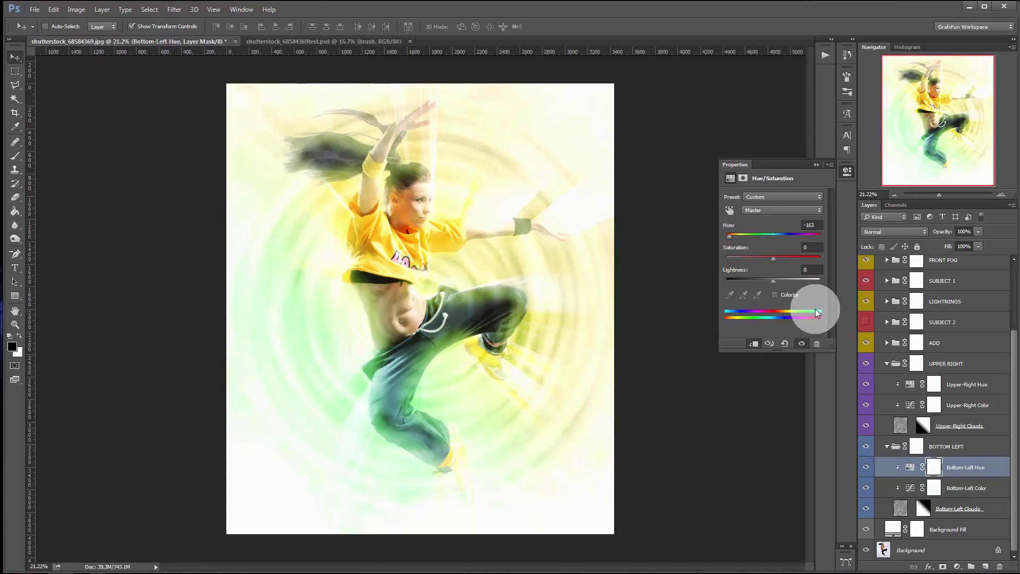
{"action": "left_click", "coordinate": [817, 164]}
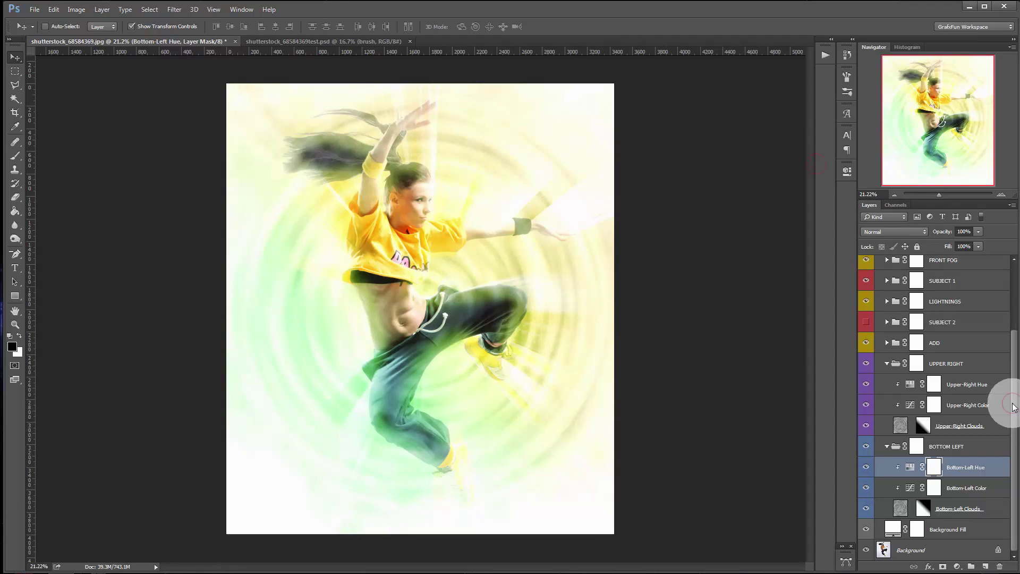
Step: Change the Background Fill colour to black (#000000)
{"action": "double_click", "coordinate": [892, 529]}
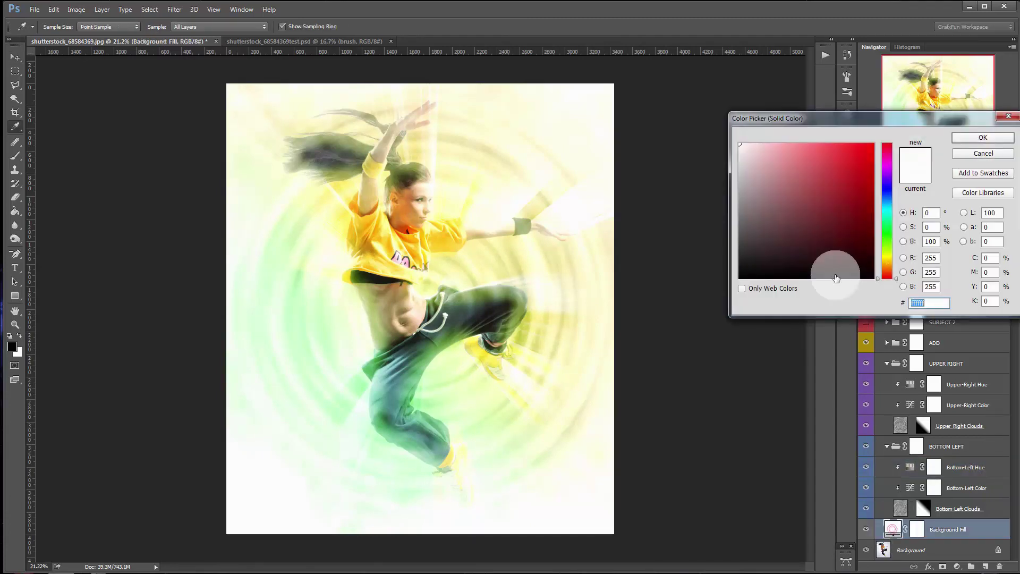
{"action": "left_click_drag", "start_coordinate": [833, 273], "coordinate": [739, 300]}
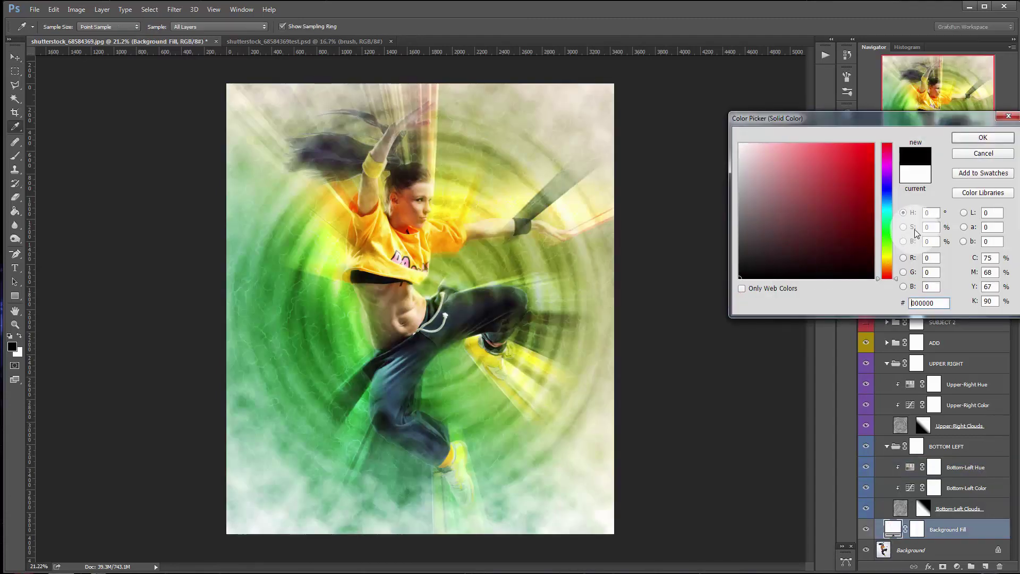
{"action": "left_click", "coordinate": [983, 137]}
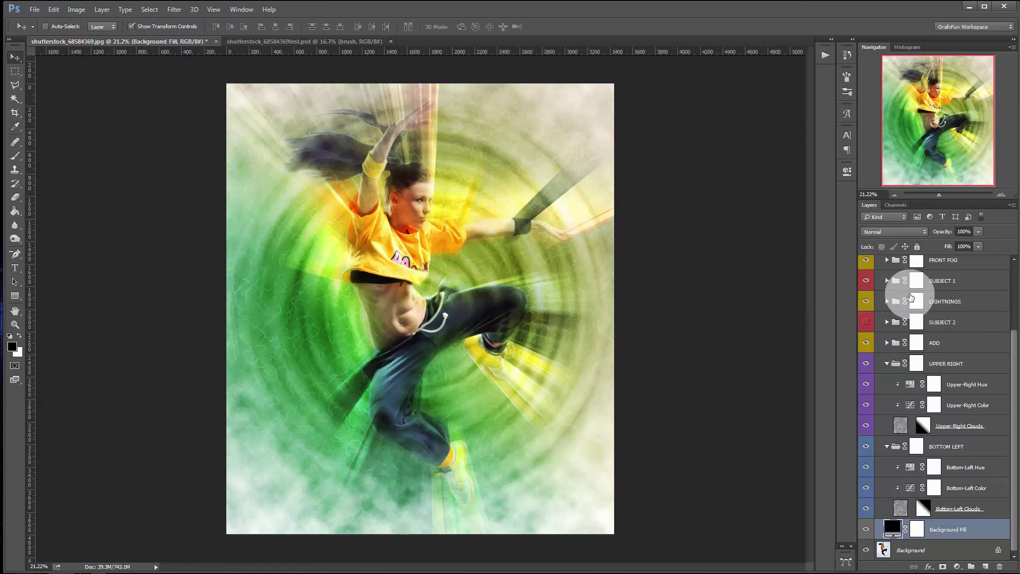
Step: Hide the LIGHTNINGS group and lower the BOTTOM LEFT group's opacity to 28%
{"action": "left_click", "coordinate": [866, 301]}
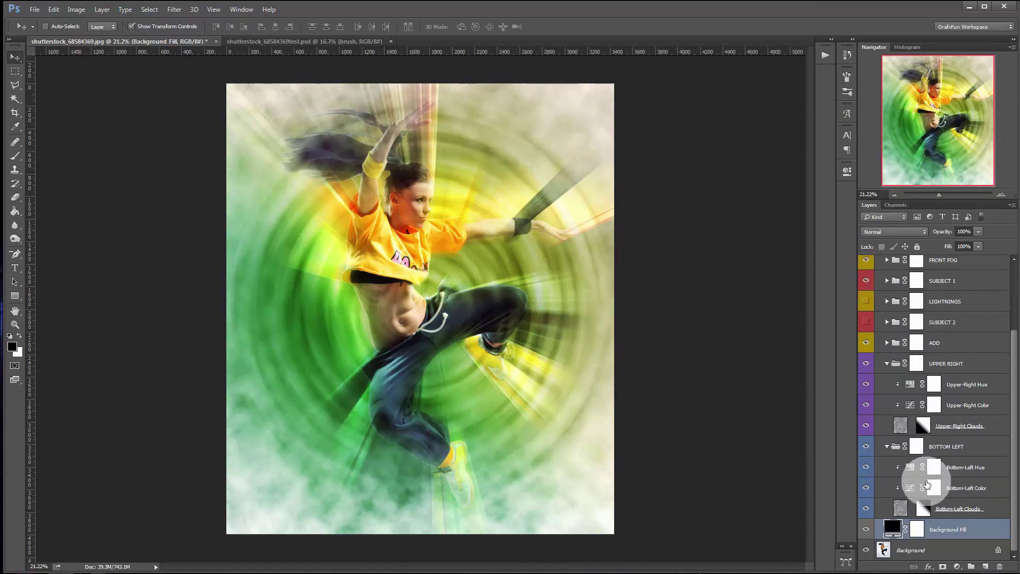
{"action": "left_click", "coordinate": [943, 449]}
{"action": "left_click_drag", "start_coordinate": [943, 232], "coordinate": [930, 233]}
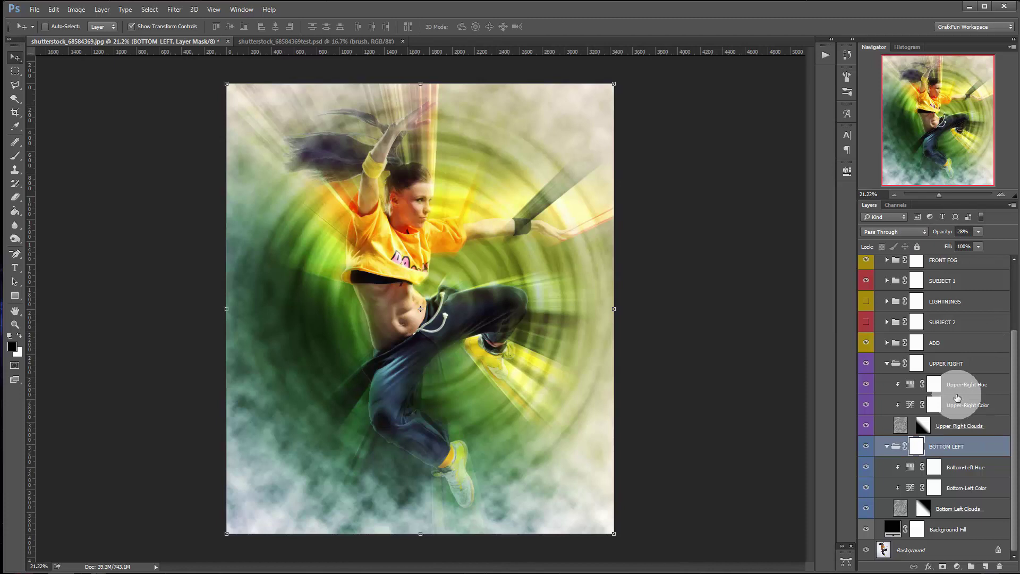
Step: Set Upper-Right Hue opacity to 30% and shift its hue toward blue
{"action": "left_click", "coordinate": [960, 385]}
{"action": "left_click_drag", "start_coordinate": [924, 232], "coordinate": [909, 233]}
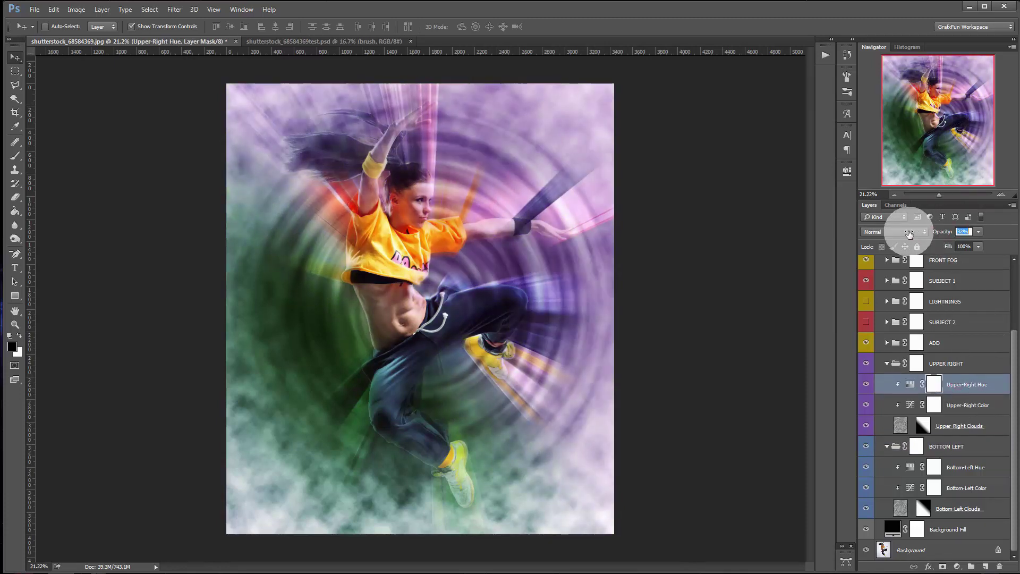
{"action": "left_click_drag", "start_coordinate": [910, 233], "coordinate": [907, 233]}
{"action": "double_click", "coordinate": [911, 385]}
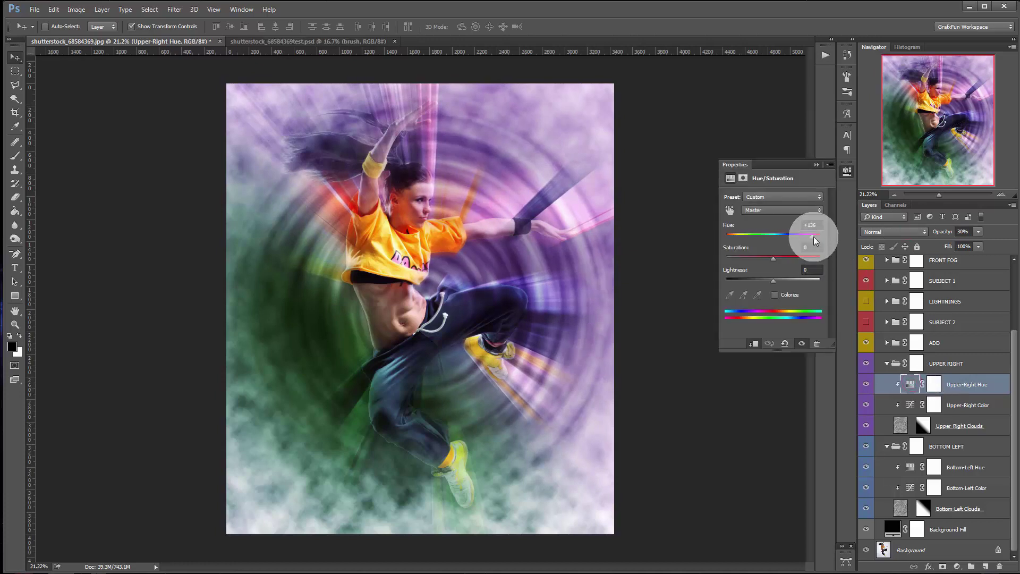
{"action": "left_click_drag", "start_coordinate": [814, 239], "coordinate": [738, 243]}
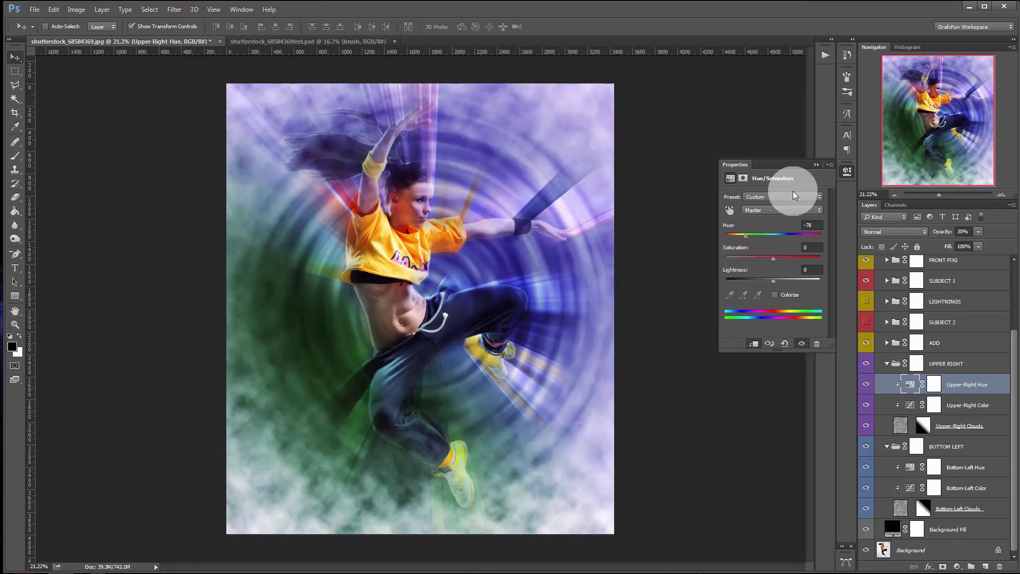
{"action": "left_click", "coordinate": [817, 163]}
Step: Shift the Bottom-Left Hue tint from green through teal toward blue
{"action": "double_click", "coordinate": [910, 467]}
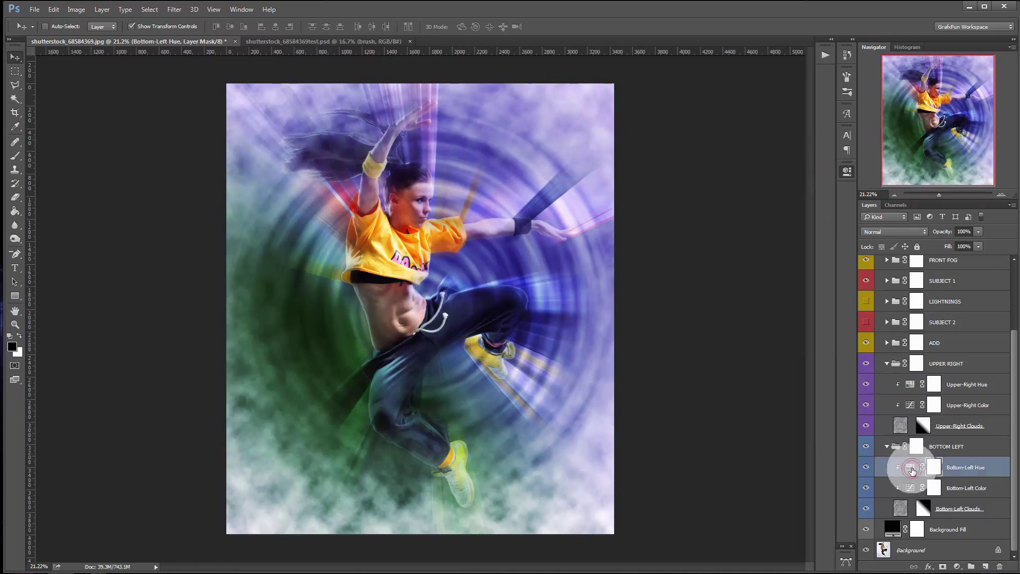
{"action": "left_click_drag", "start_coordinate": [742, 243], "coordinate": [745, 242]}
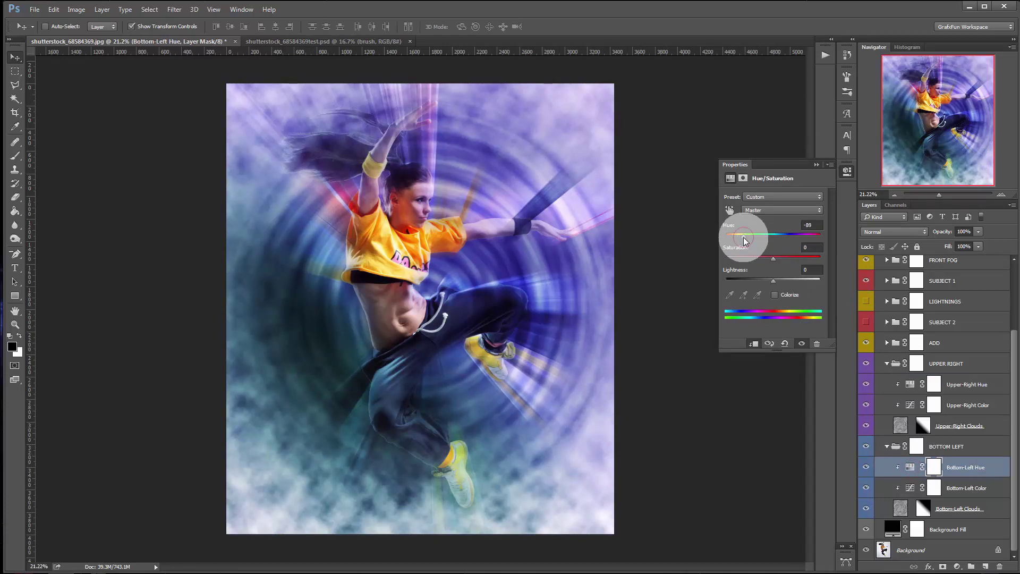
{"action": "left_click_drag", "start_coordinate": [743, 241], "coordinate": [747, 242]}
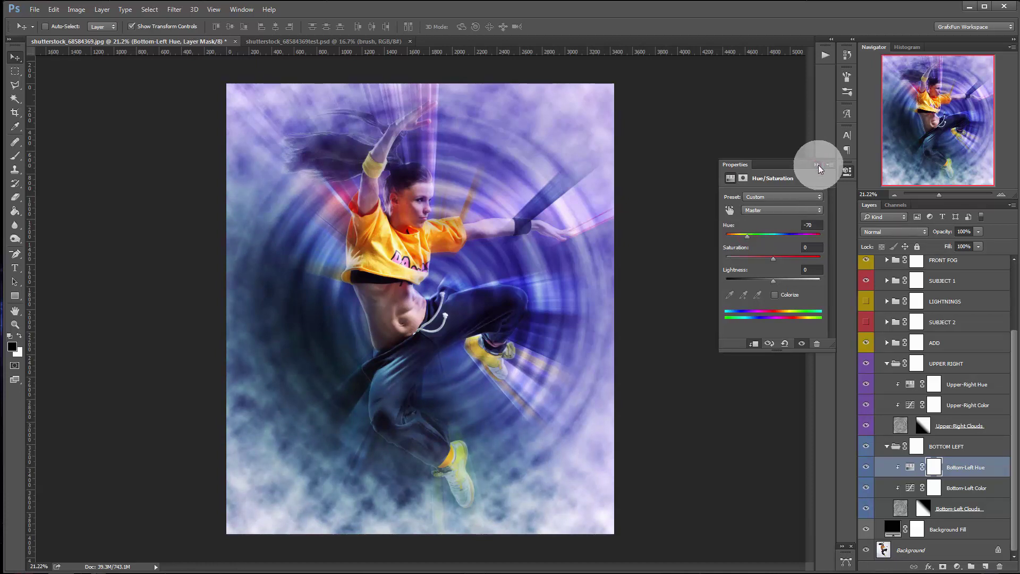
{"action": "left_click", "coordinate": [816, 164]}
Step: Fine-tune the Upper-Right Hue shift to -103
{"action": "double_click", "coordinate": [910, 384]}
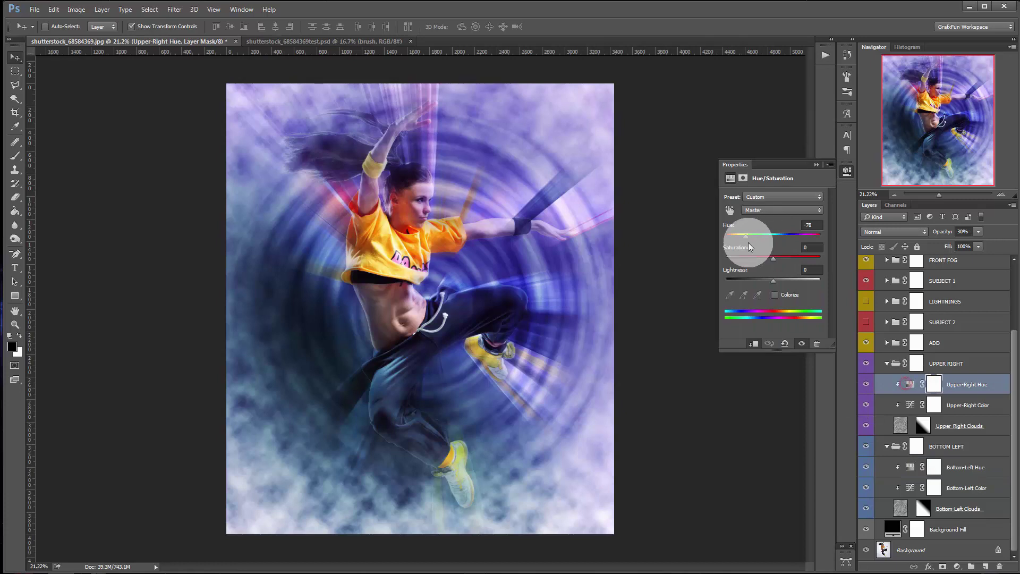
{"action": "left_click_drag", "start_coordinate": [745, 235], "coordinate": [742, 240]}
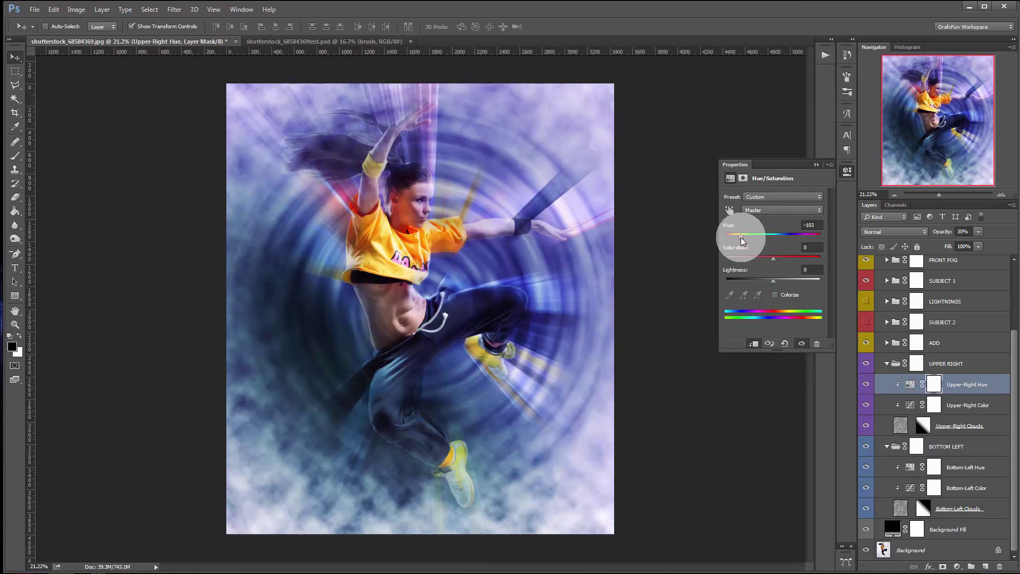
{"action": "left_click", "coordinate": [817, 165]}
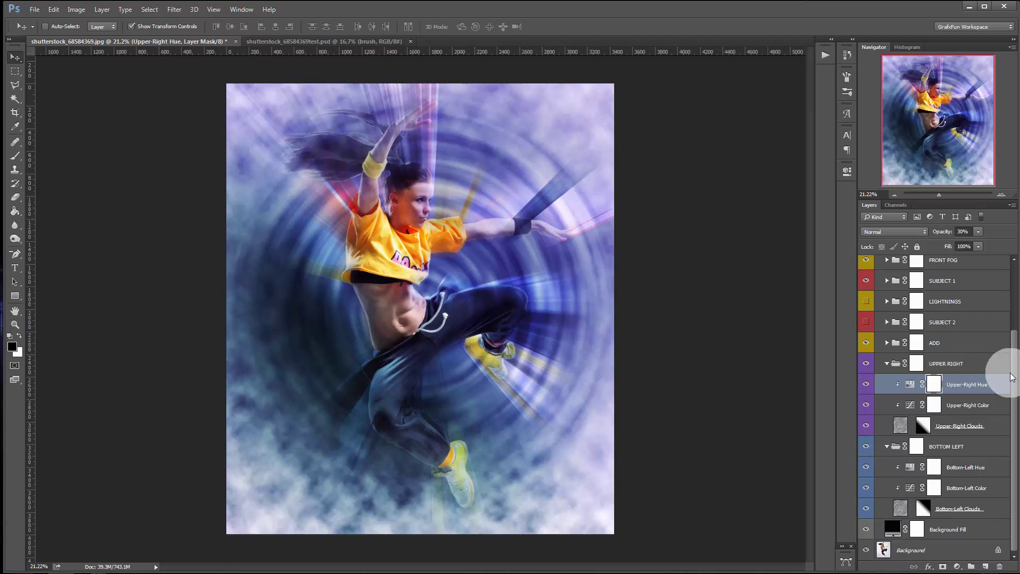
{"action": "left_click_drag", "start_coordinate": [1014, 376], "coordinate": [1014, 355]}
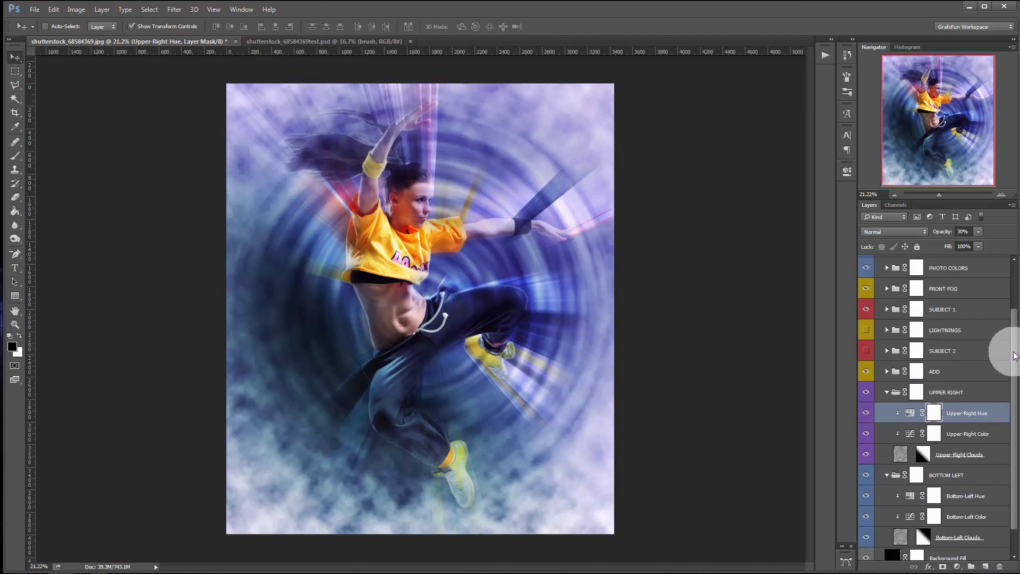
Step: Hide the FRONT FOG group and restore Upper-Right Hue to full opacity
{"action": "left_click_drag", "start_coordinate": [1013, 355], "coordinate": [1014, 315]}
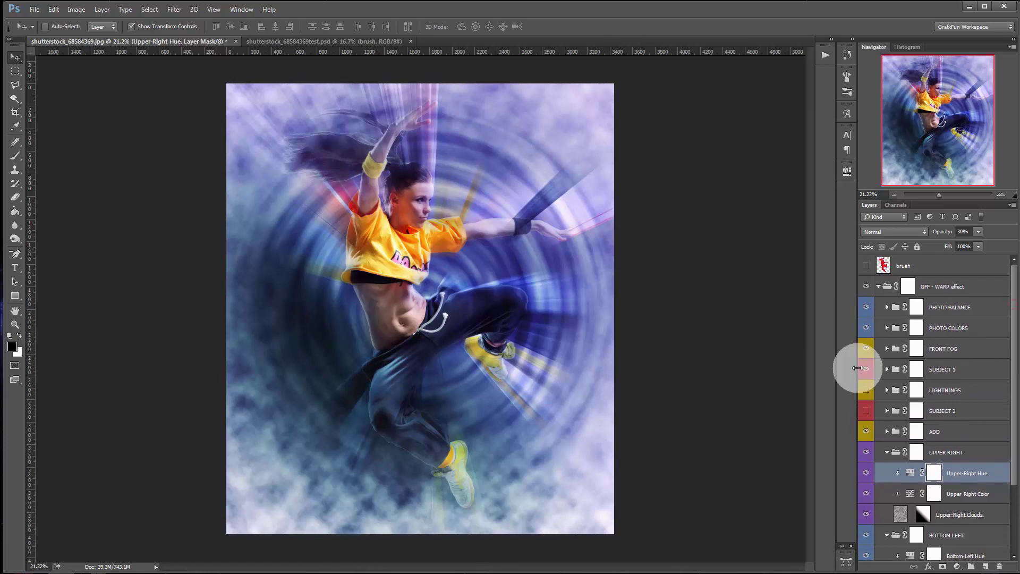
{"action": "left_click", "coordinate": [866, 347]}
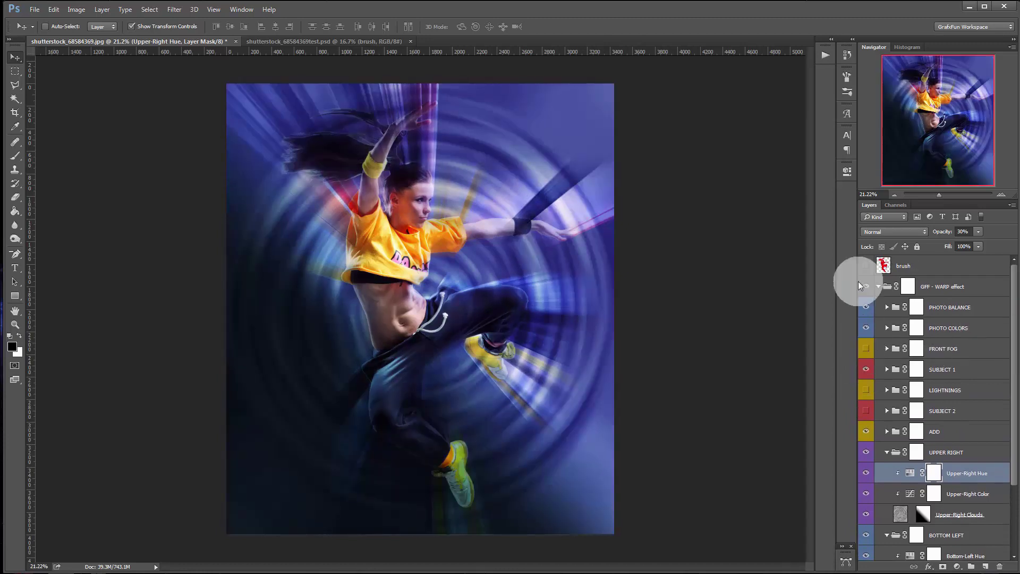
{"action": "left_click_drag", "start_coordinate": [1012, 282], "coordinate": [1014, 367]}
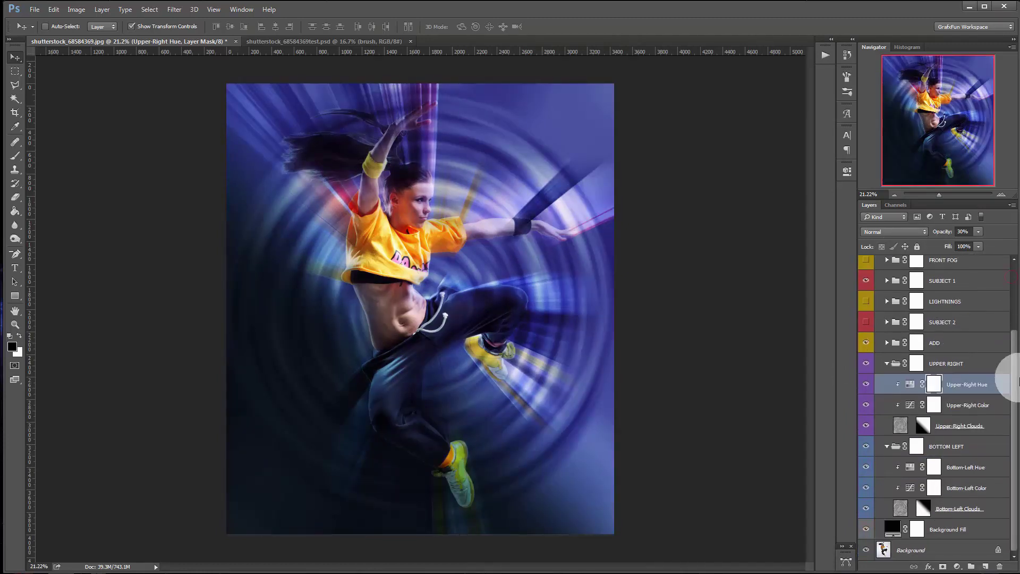
{"action": "mouse_move", "coordinate": [940, 234]}
{"action": "left_mouse_down"}
{"action": "mouse_move", "coordinate": [1015, 232]}
{"action": "mouse_move", "coordinate": [946, 365]}
{"action": "left_mouse_up"}
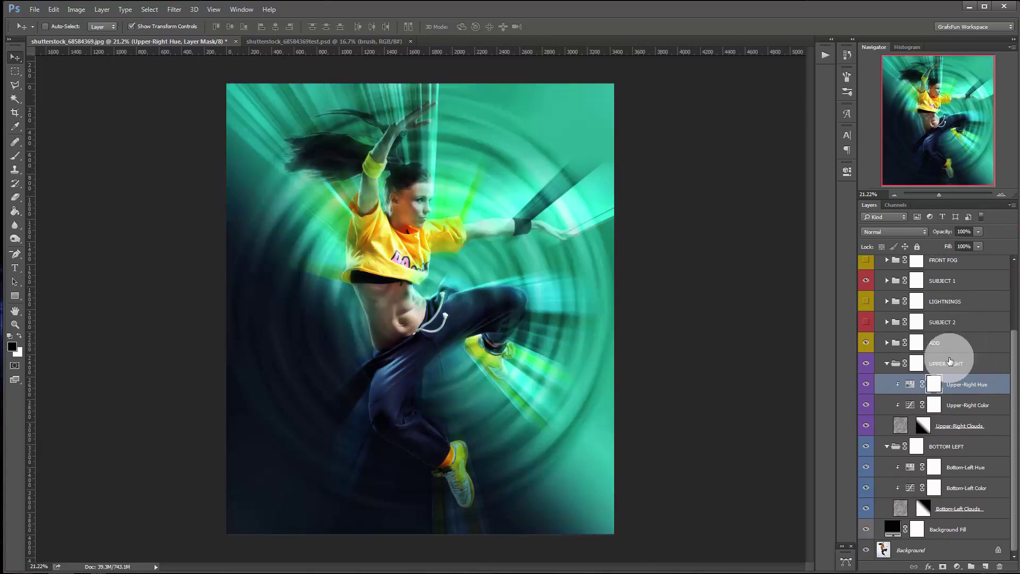
Step: Lower the UPPER RIGHT group to about 38% opacity and retune the Upper-Right Hue tint
{"action": "left_click", "coordinate": [946, 364]}
{"action": "left_click_drag", "start_coordinate": [943, 231], "coordinate": [927, 232]}
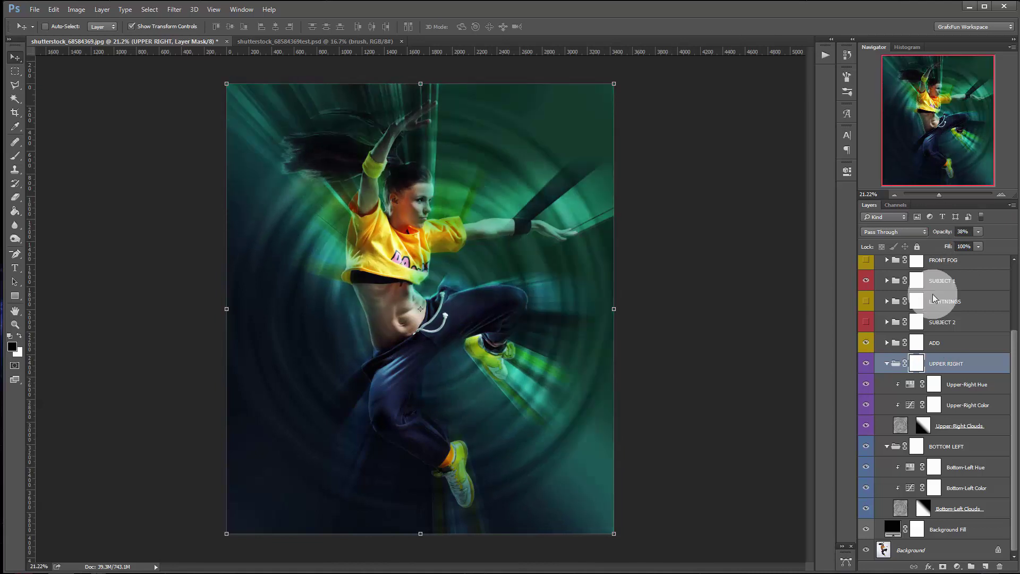
{"action": "left_click", "coordinate": [957, 384]}
{"action": "double_click", "coordinate": [916, 379]}
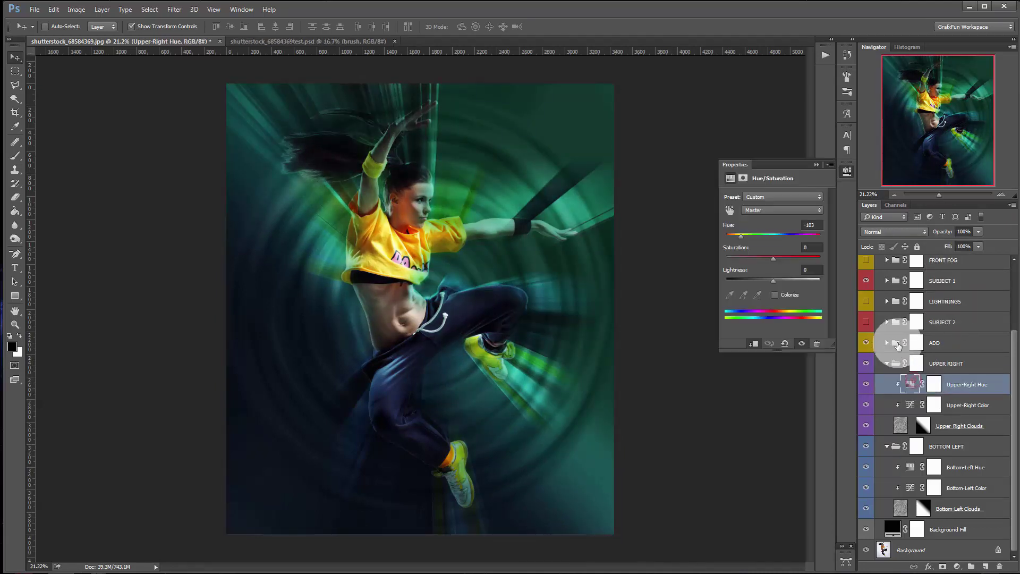
{"action": "left_click_drag", "start_coordinate": [743, 239], "coordinate": [749, 240]}
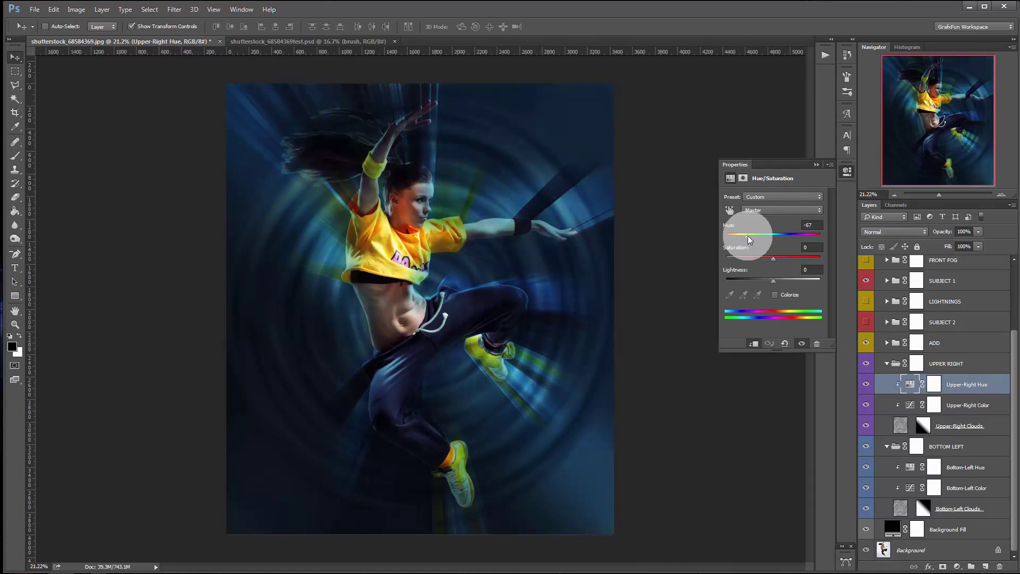
{"action": "left_click", "coordinate": [816, 165]}
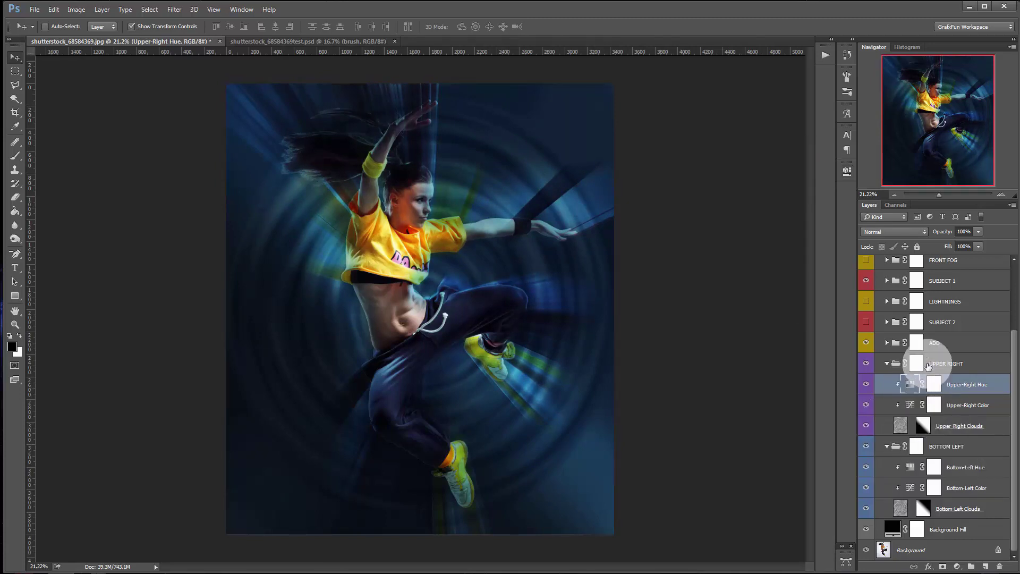
Step: Lower UPPER RIGHT's opacity further and raise BOTTOM LEFT's opacity to 35%
{"action": "left_click", "coordinate": [917, 364]}
{"action": "left_click_drag", "start_coordinate": [947, 232], "coordinate": [946, 230]}
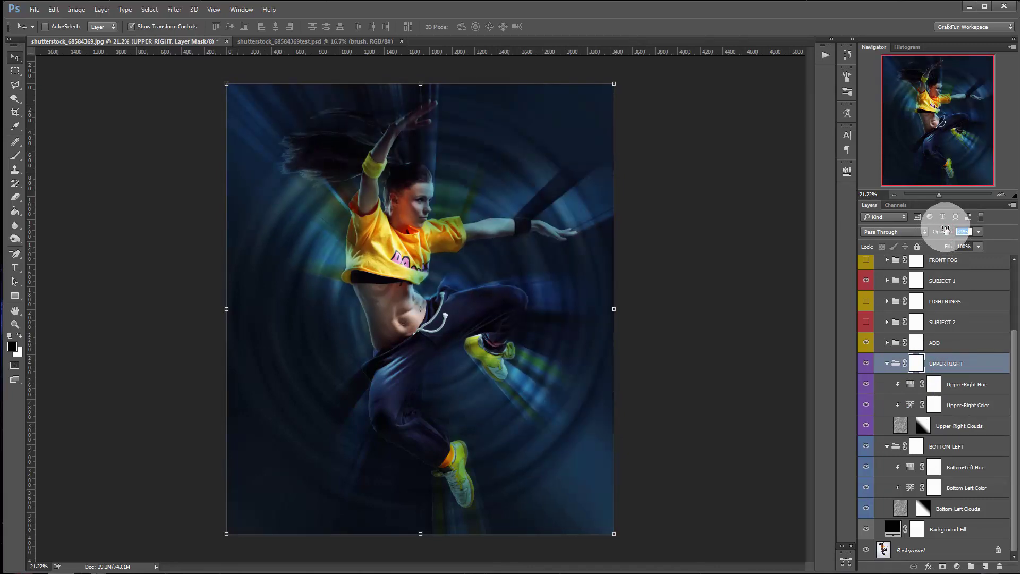
{"action": "left_click", "coordinate": [967, 467]}
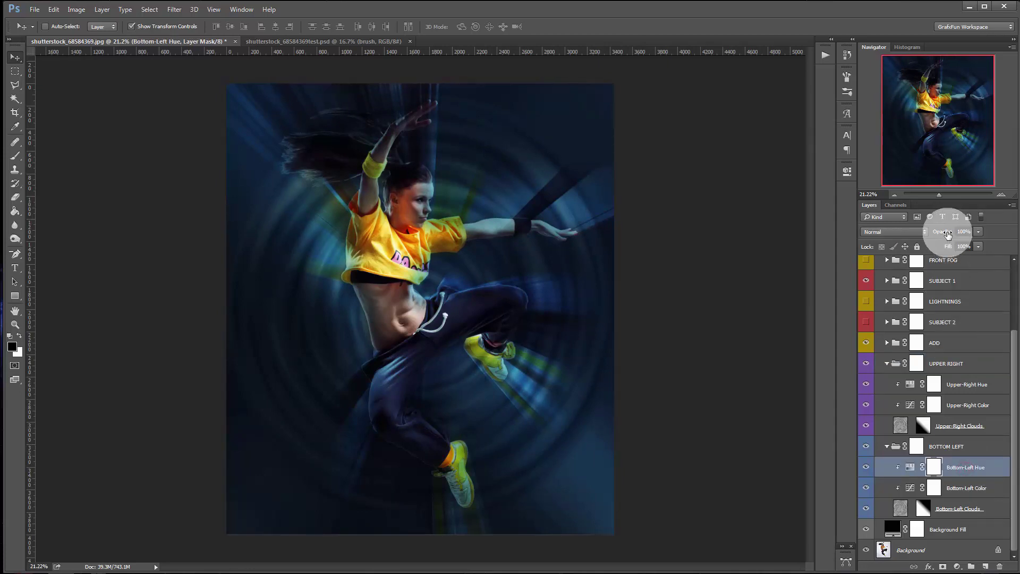
{"action": "left_click", "coordinate": [952, 446]}
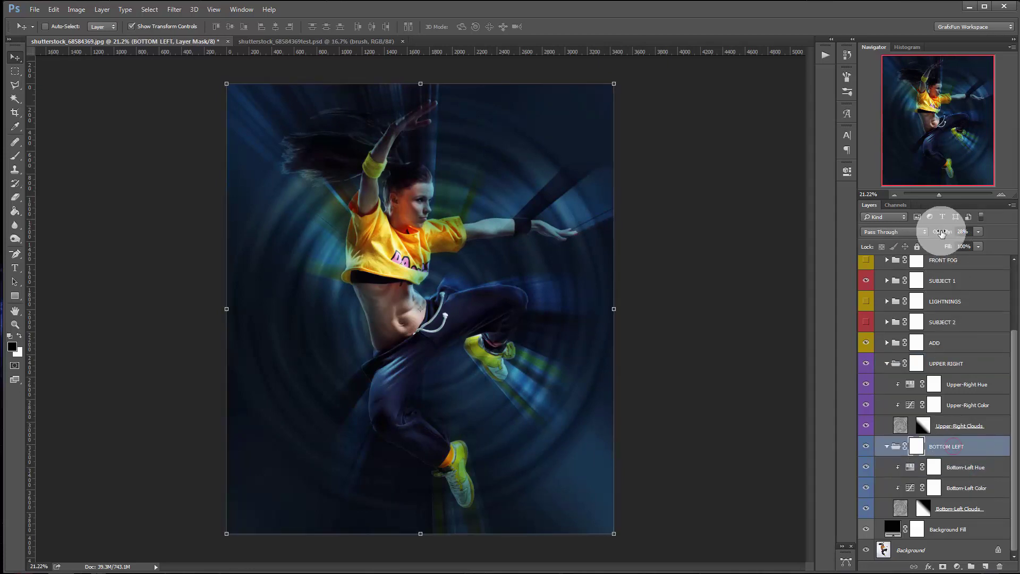
{"action": "left_click", "coordinate": [941, 232]}
{"action": "left_click_drag", "start_coordinate": [941, 232], "coordinate": [945, 232]}
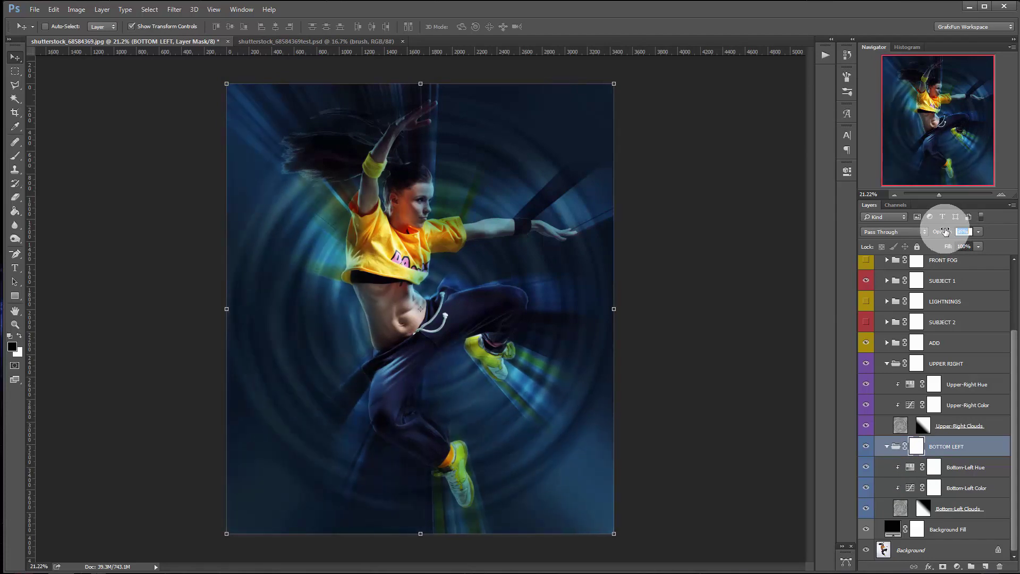
Step: Preview Particle Zoom, Particle Spin and Radial Clouds in ADD, leaving both particle layers hidden
{"action": "left_click", "coordinate": [887, 343]}
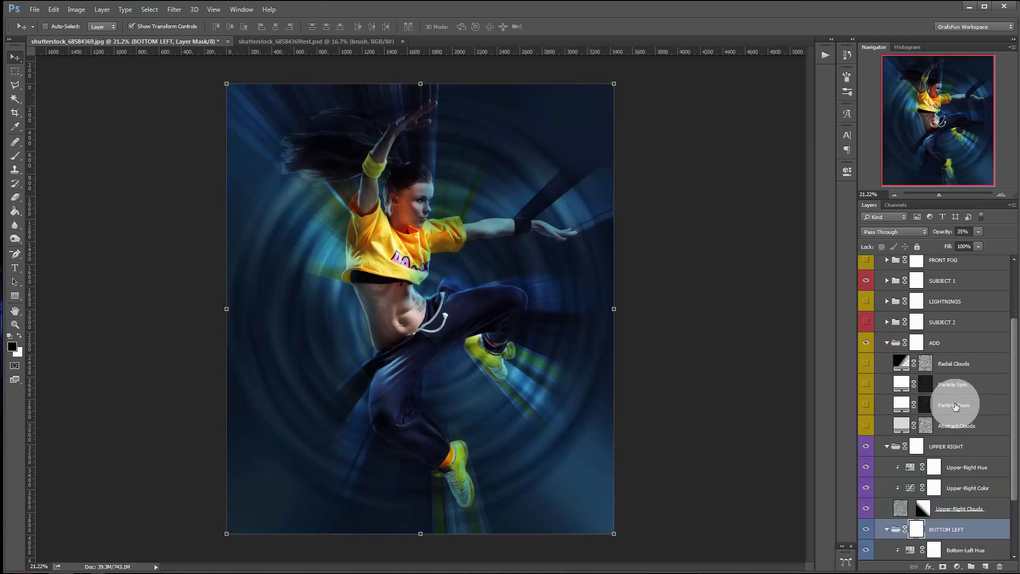
{"action": "left_click", "coordinate": [866, 405]}
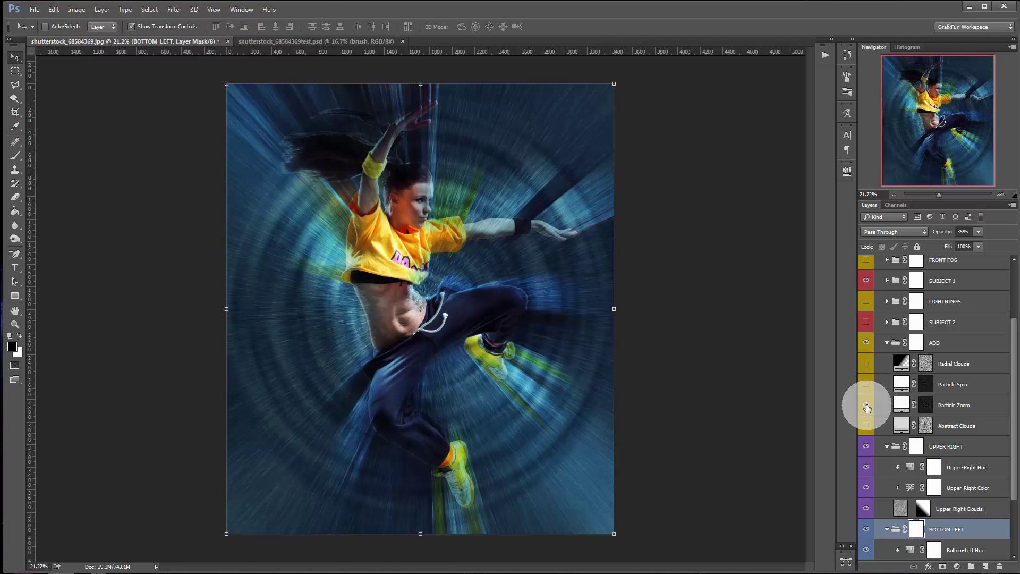
{"action": "left_click", "coordinate": [866, 406]}
{"action": "left_click", "coordinate": [866, 385]}
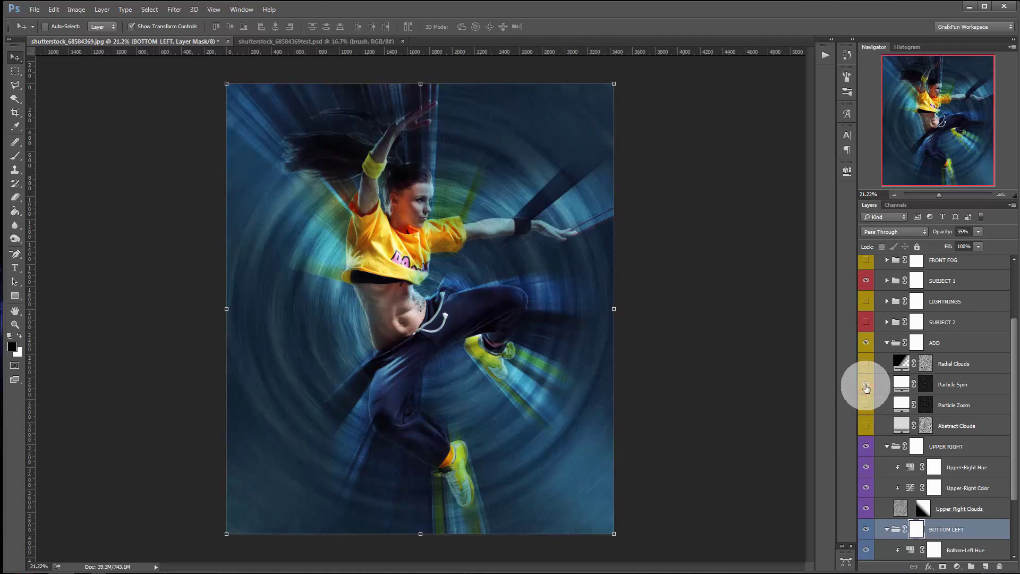
{"action": "left_click", "coordinate": [867, 385]}
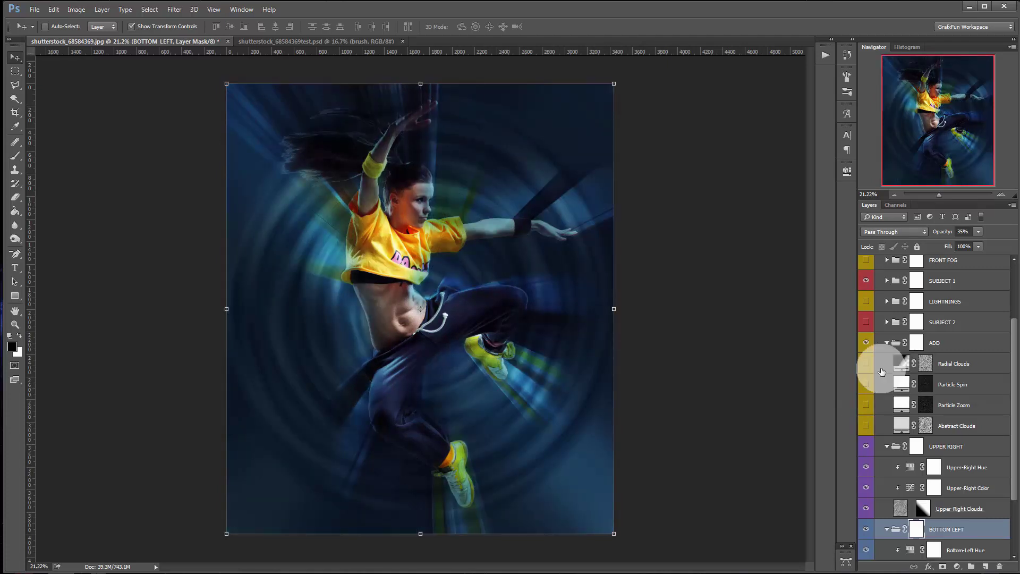
{"action": "left_click", "coordinate": [867, 363]}
{"action": "left_click", "coordinate": [867, 364]}
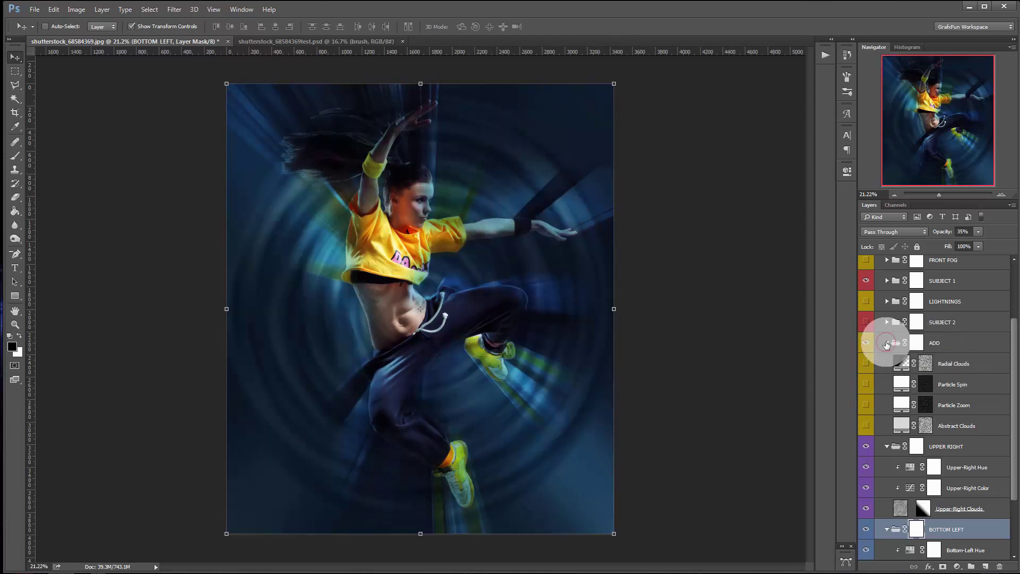
Step: Collapse the ADD, UPPER RIGHT and BOTTOM LEFT groups
{"action": "left_click", "coordinate": [886, 343]}
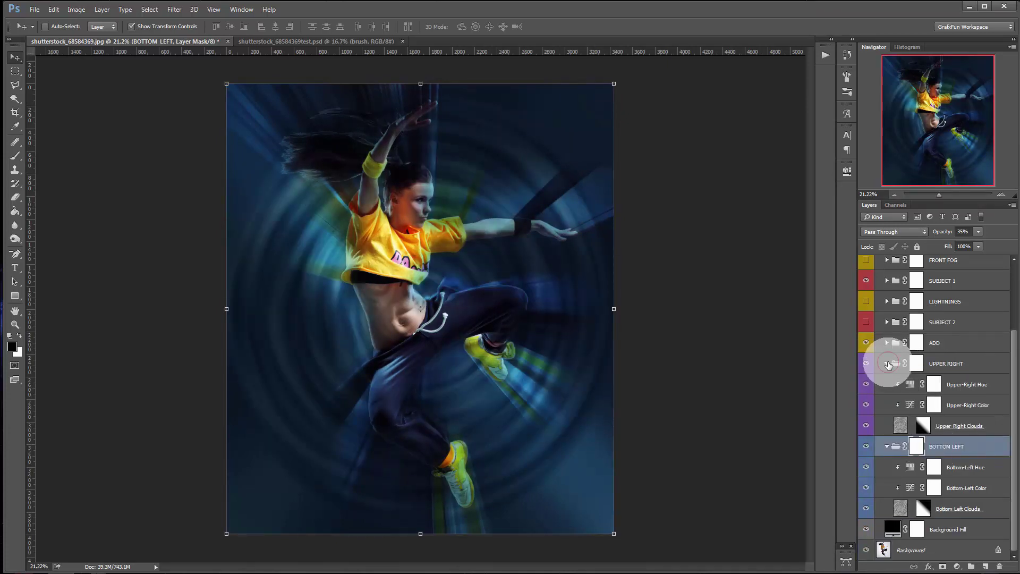
{"action": "left_click", "coordinate": [888, 365]}
{"action": "left_click", "coordinate": [886, 446]}
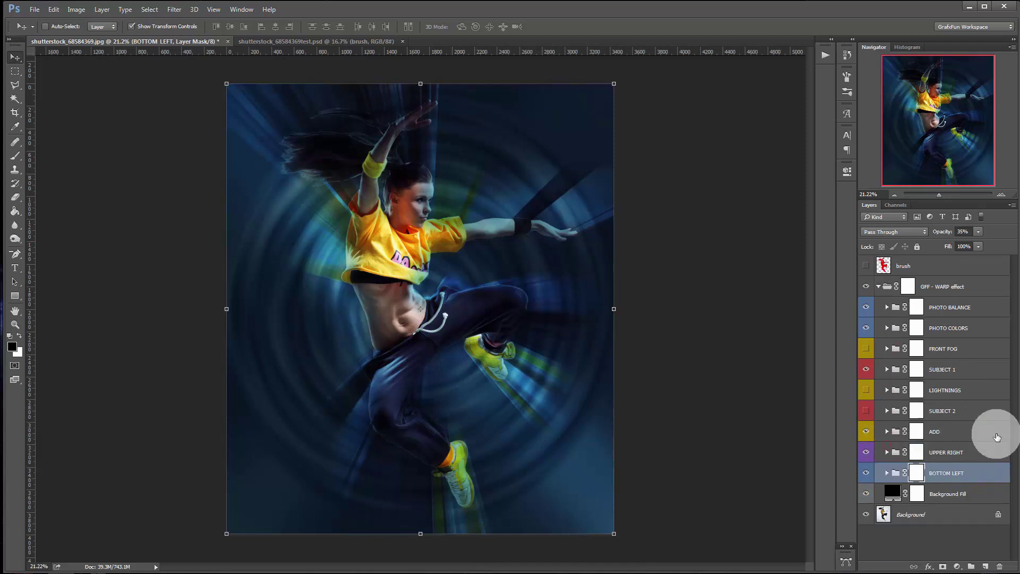
Step: Set up a black brush of about 1860 px for the UPPER RIGHT group's mask
{"action": "left_click", "coordinate": [953, 456]}
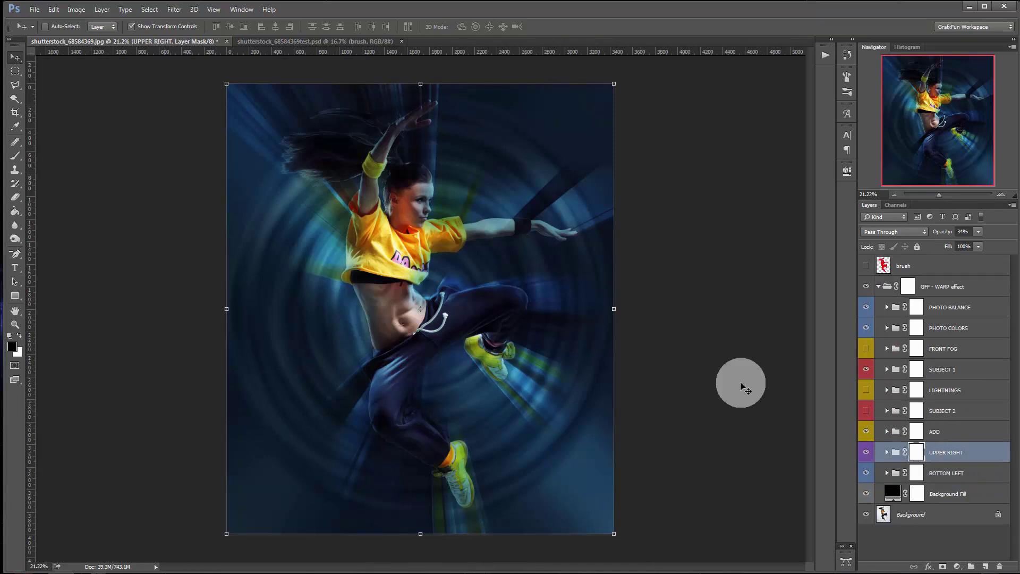
{"action": "left_click", "coordinate": [15, 156]}
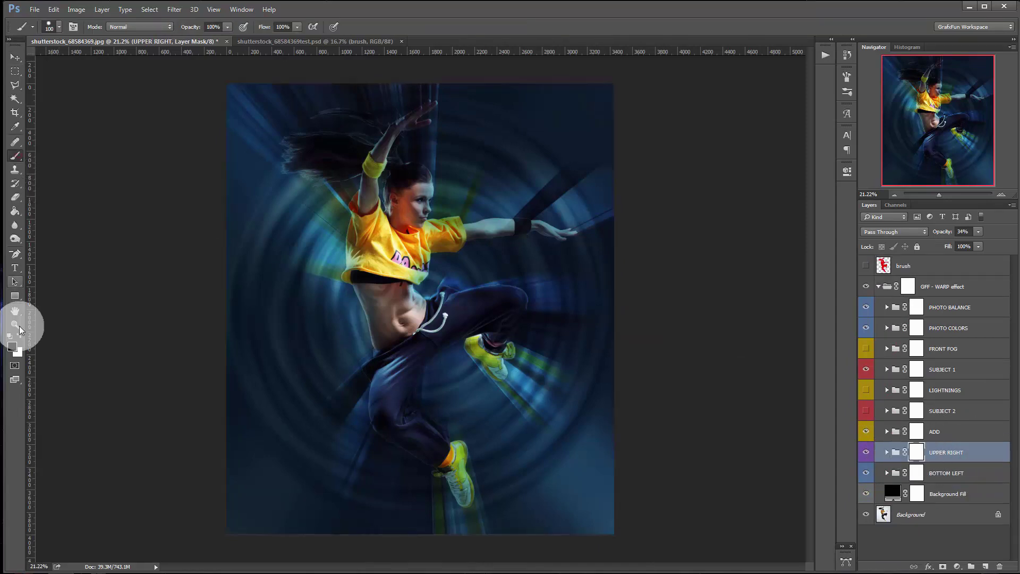
{"action": "left_click", "coordinate": [11, 346]}
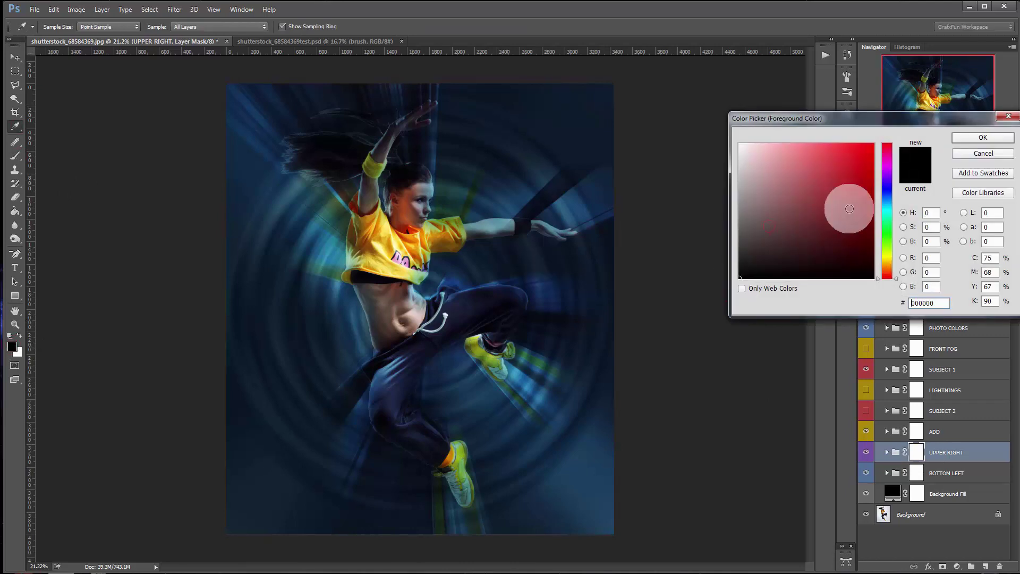
{"action": "left_click", "coordinate": [983, 137]}
{"action": "right_click", "coordinate": [490, 202]}
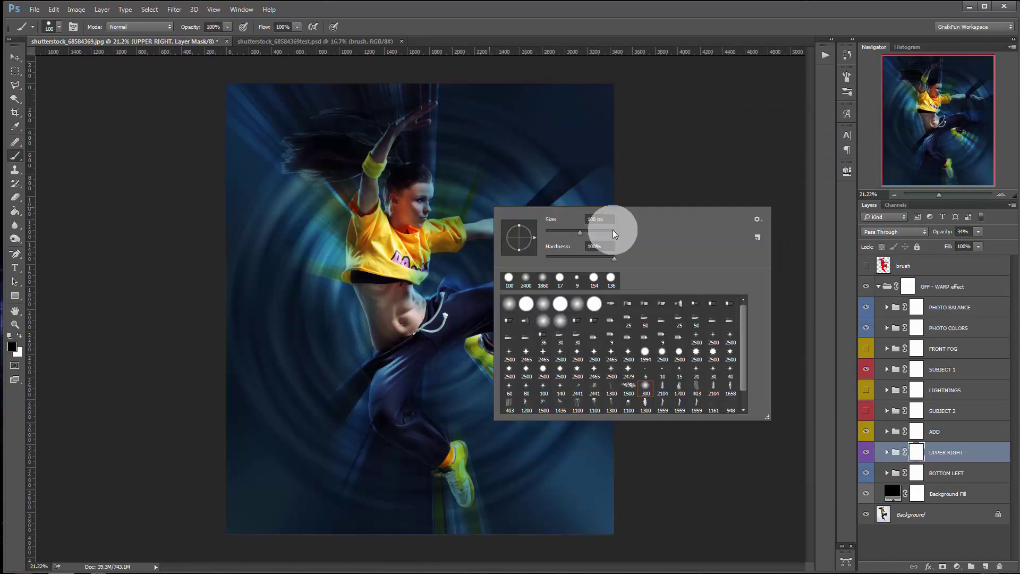
{"action": "left_click_drag", "start_coordinate": [613, 230], "coordinate": [603, 231]}
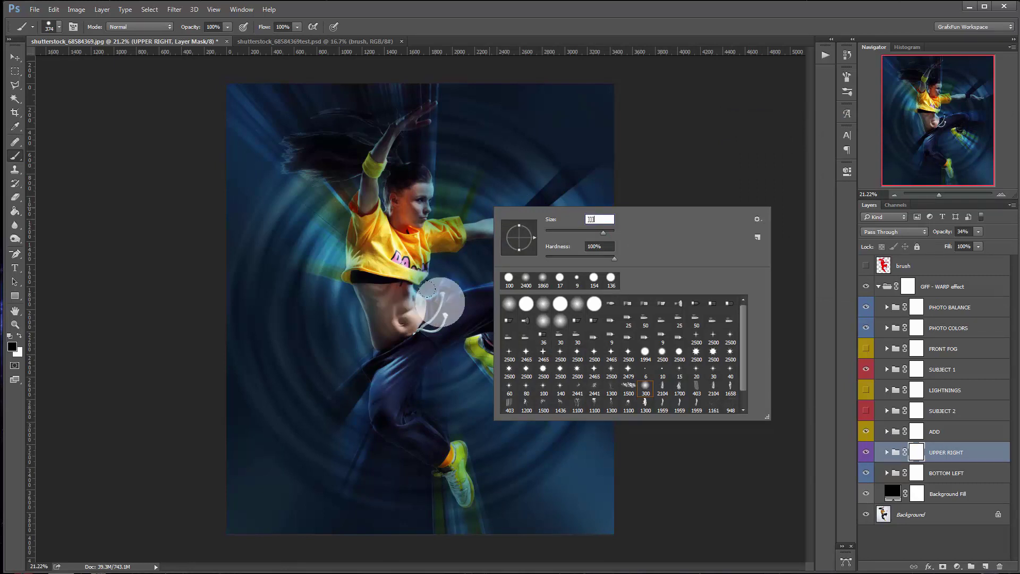
{"action": "left_click", "coordinate": [610, 231]}
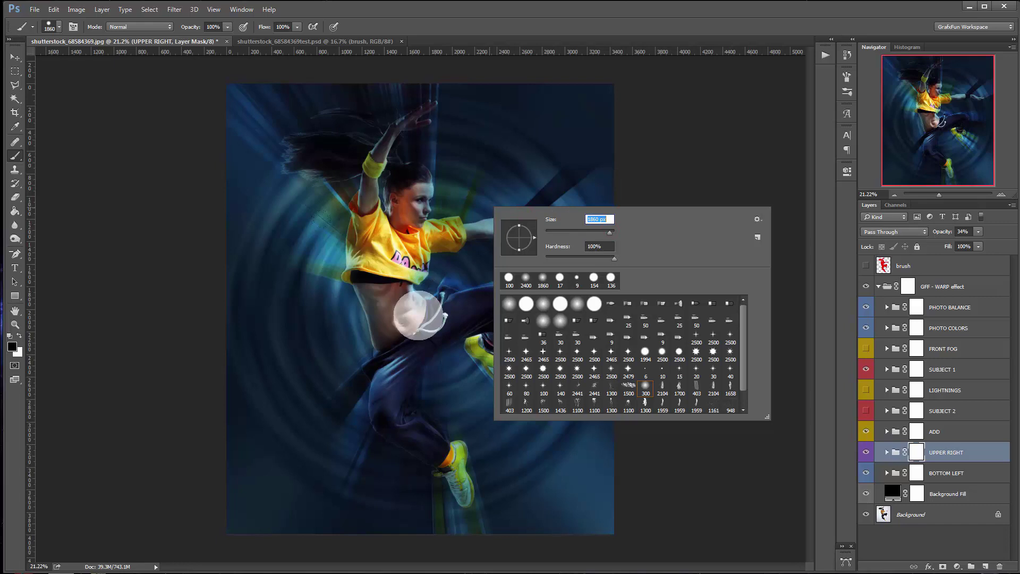
Step: Soften the brush to 0% hardness and paint out the UPPER RIGHT mask at the dancer's waist
{"action": "left_click", "coordinate": [419, 315]}
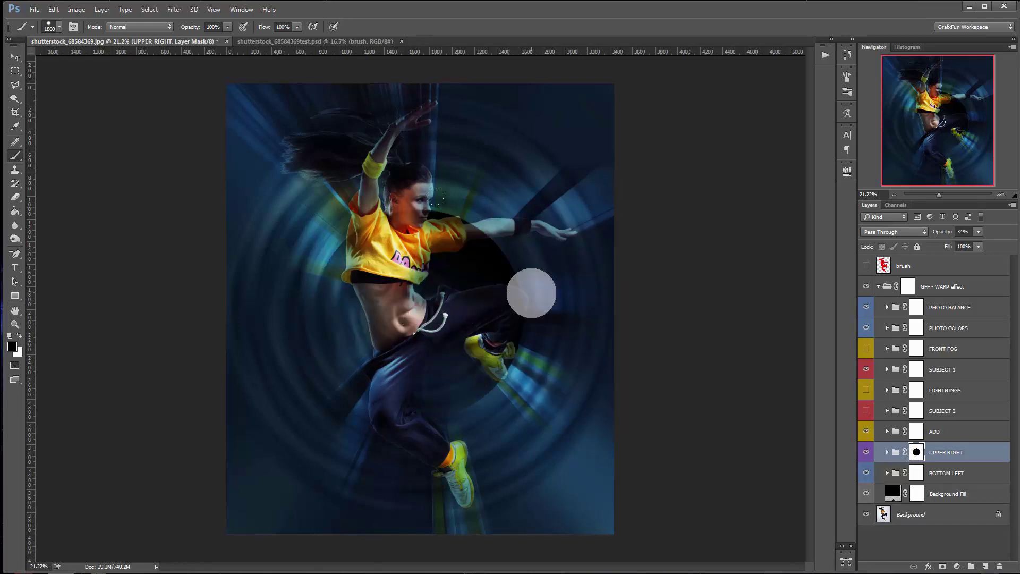
{"action": "key", "text": "ctrl+z"}
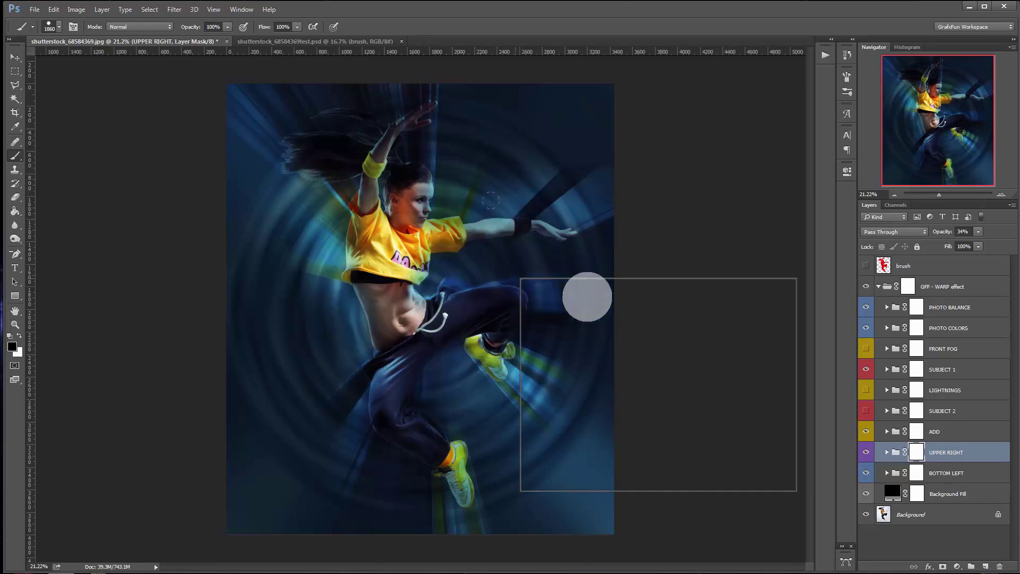
{"action": "left_click_drag", "start_coordinate": [638, 328], "coordinate": [541, 330]}
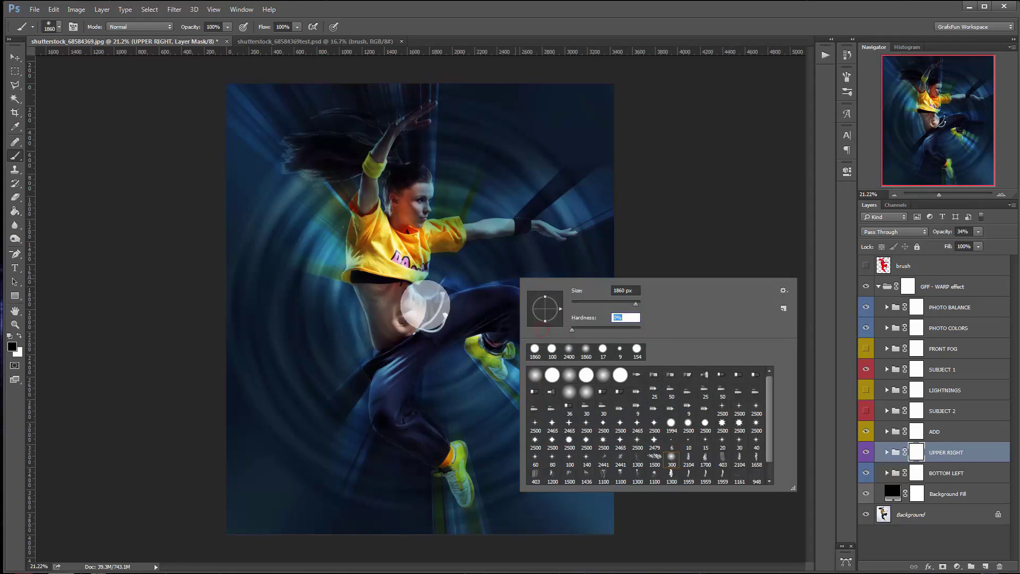
{"action": "key", "text": "Return"}
{"action": "left_click", "coordinate": [431, 305]}
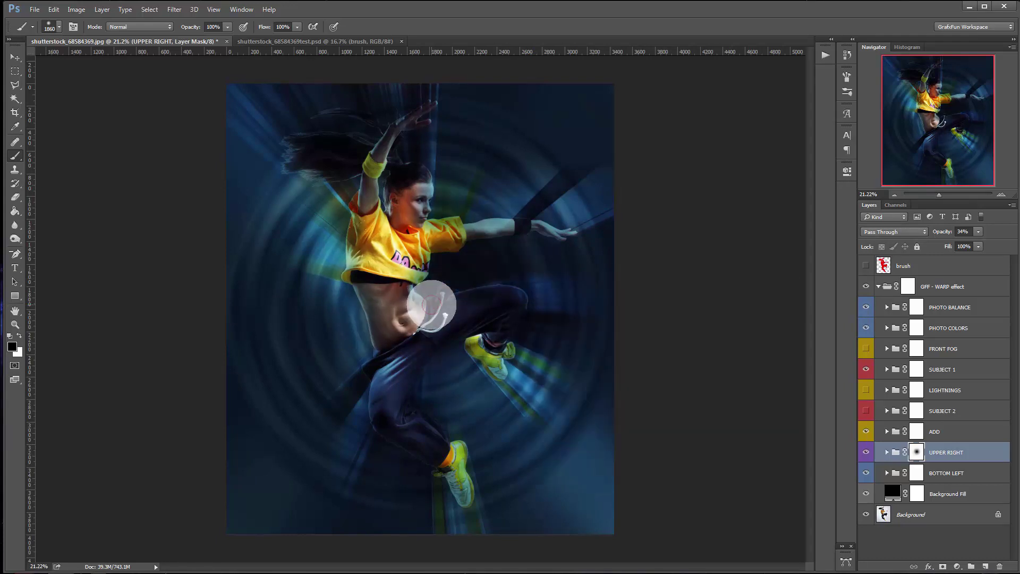
{"action": "key", "text": "ctrl+z"}
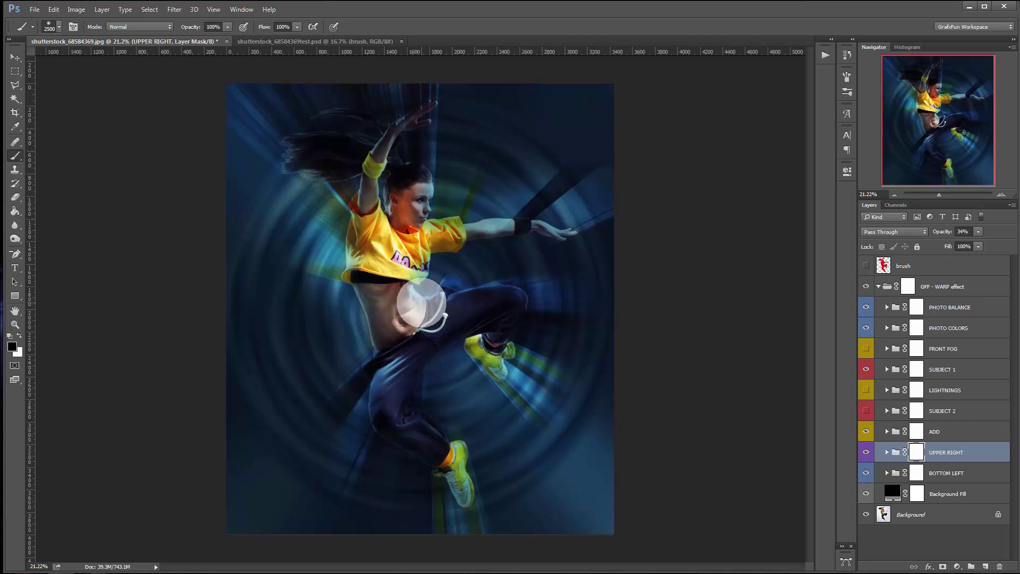
{"action": "left_click", "coordinate": [421, 307]}
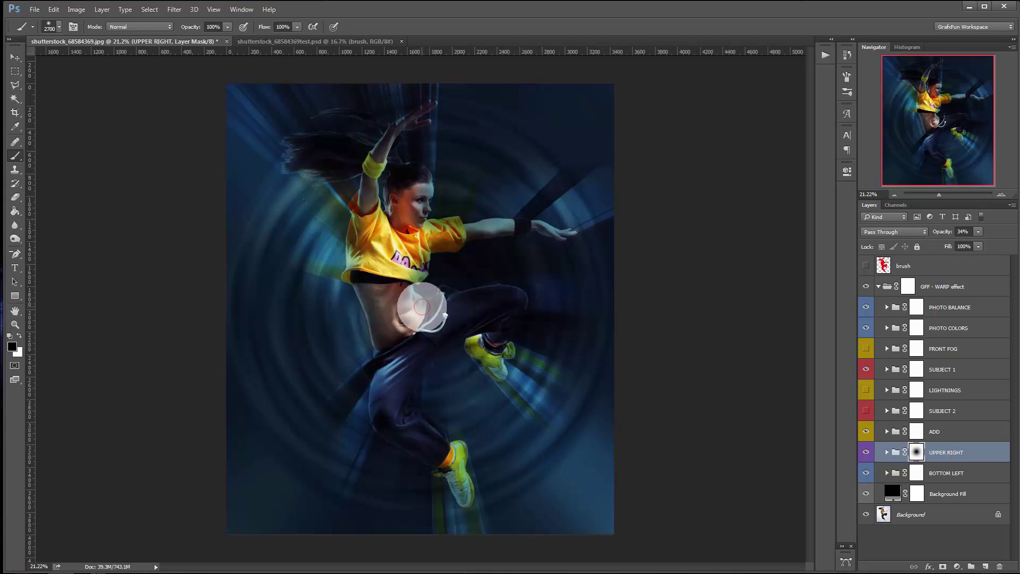
Step: Paint a soft black dab on the BOTTOM LEFT mask at the dancer's waist
{"action": "left_click", "coordinate": [928, 471]}
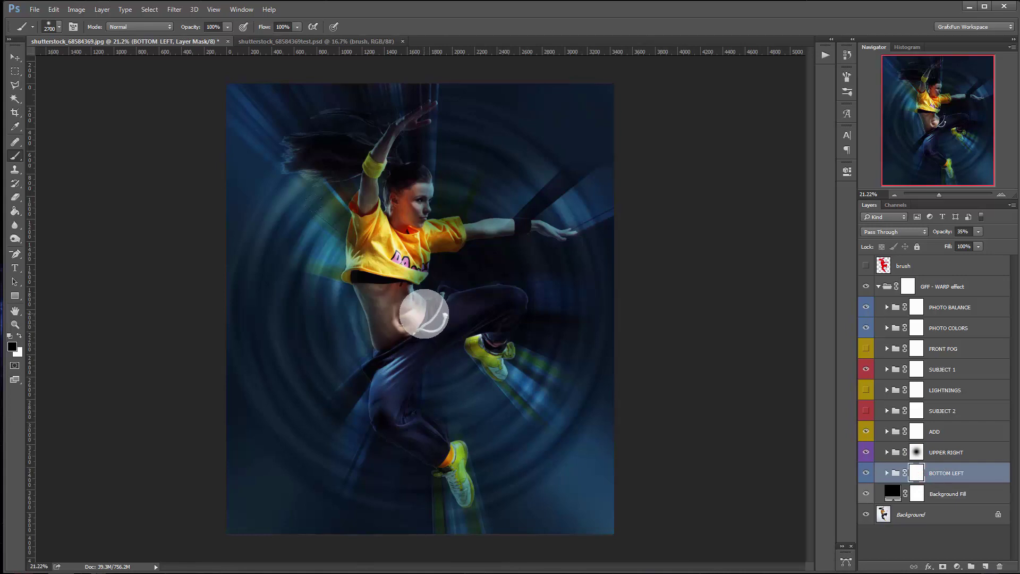
{"action": "left_click", "coordinate": [412, 329]}
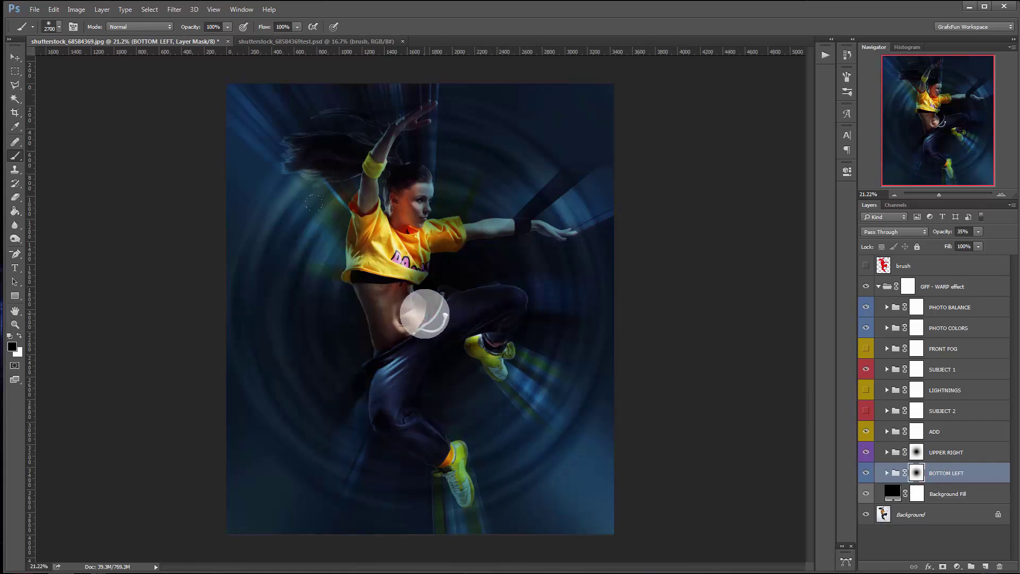
{"action": "left_click", "coordinate": [849, 197]}
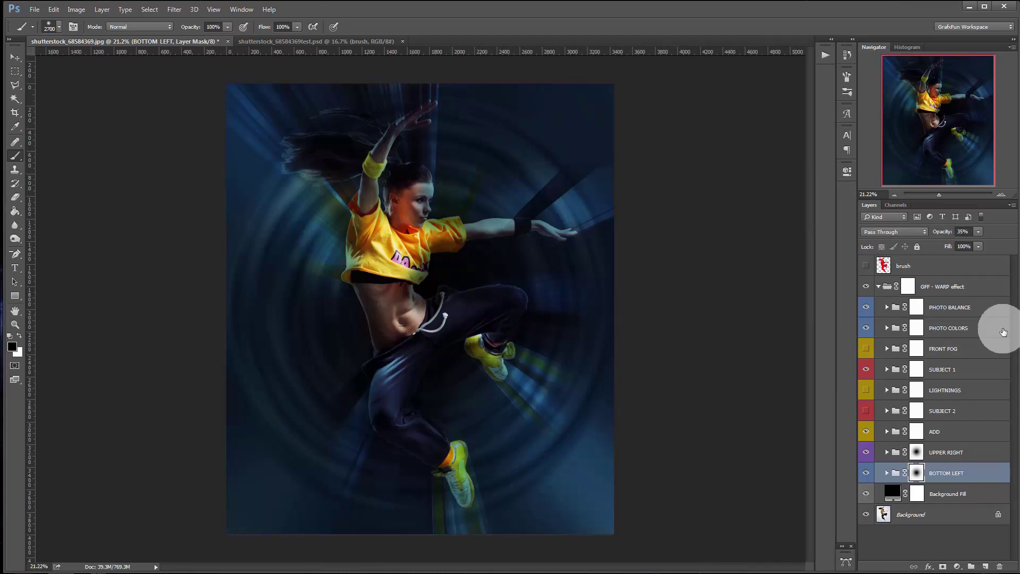
Step: Expand SUBJECT 1 and adjust the Subject Levels tonal range
{"action": "left_click", "coordinate": [886, 369]}
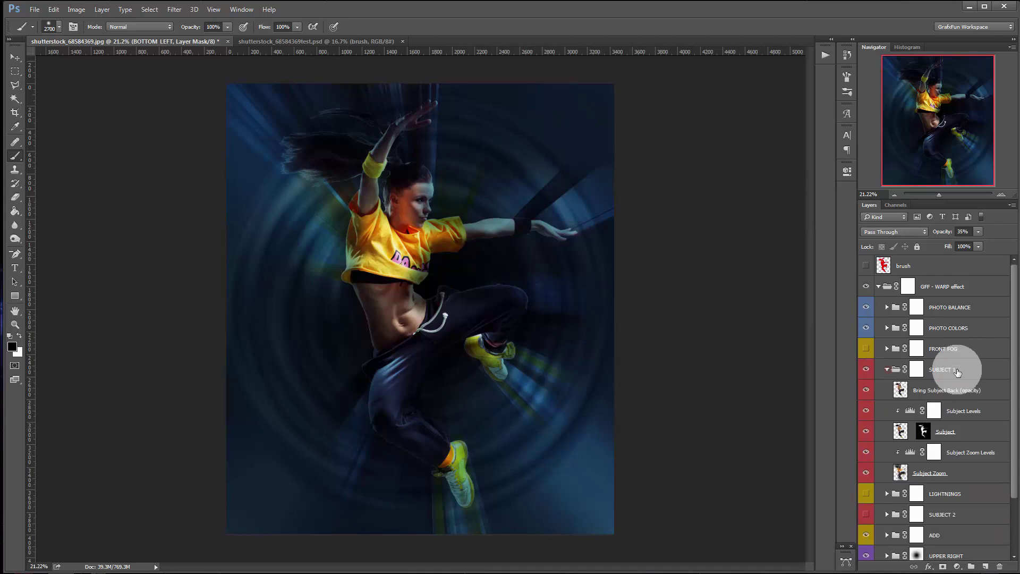
{"action": "double_click", "coordinate": [908, 412]}
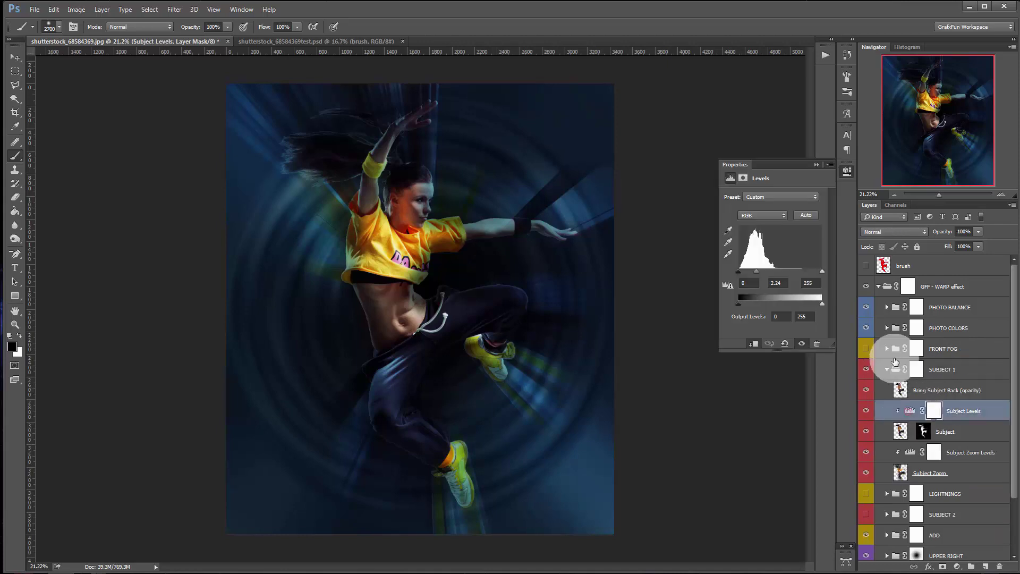
{"action": "mouse_move", "coordinate": [754, 273]}
{"action": "left_mouse_down"}
{"action": "mouse_move", "coordinate": [814, 268]}
{"action": "mouse_move", "coordinate": [802, 269]}
{"action": "left_mouse_up"}
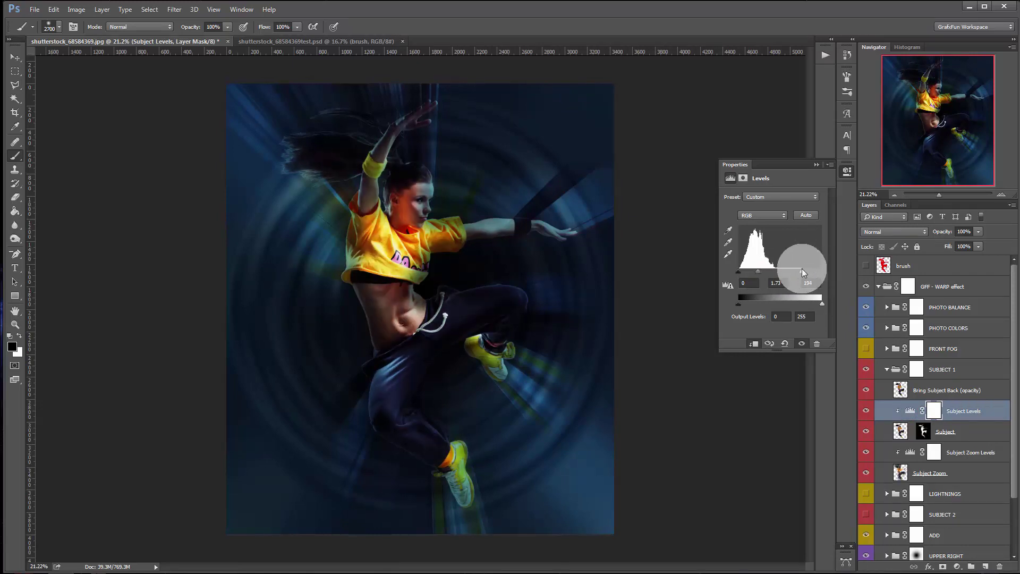
{"action": "left_click", "coordinate": [817, 164]}
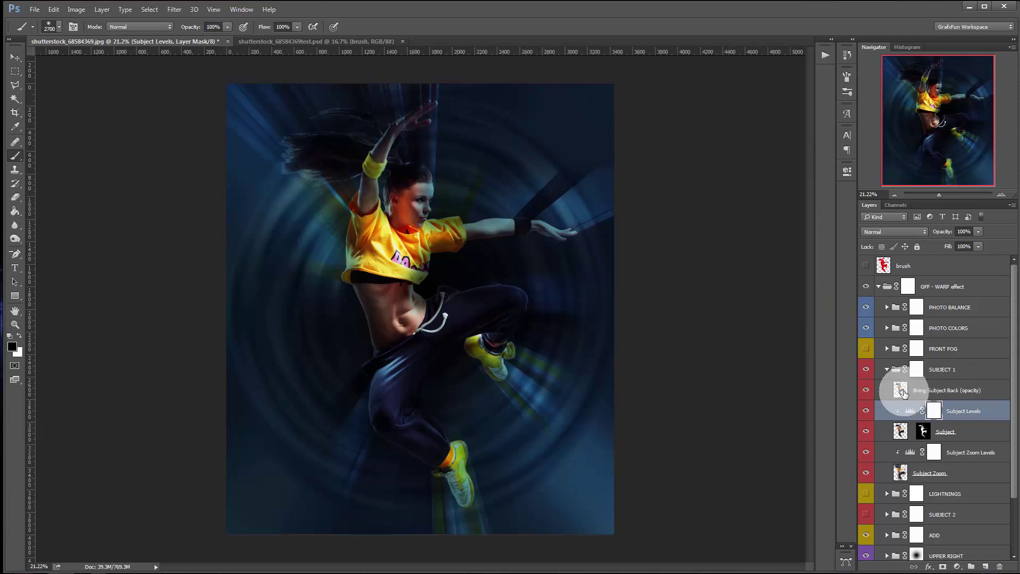
Step: Set the Subject Zoom Levels white input to 148 and collapse SUBJECT 1
{"action": "double_click", "coordinate": [910, 452]}
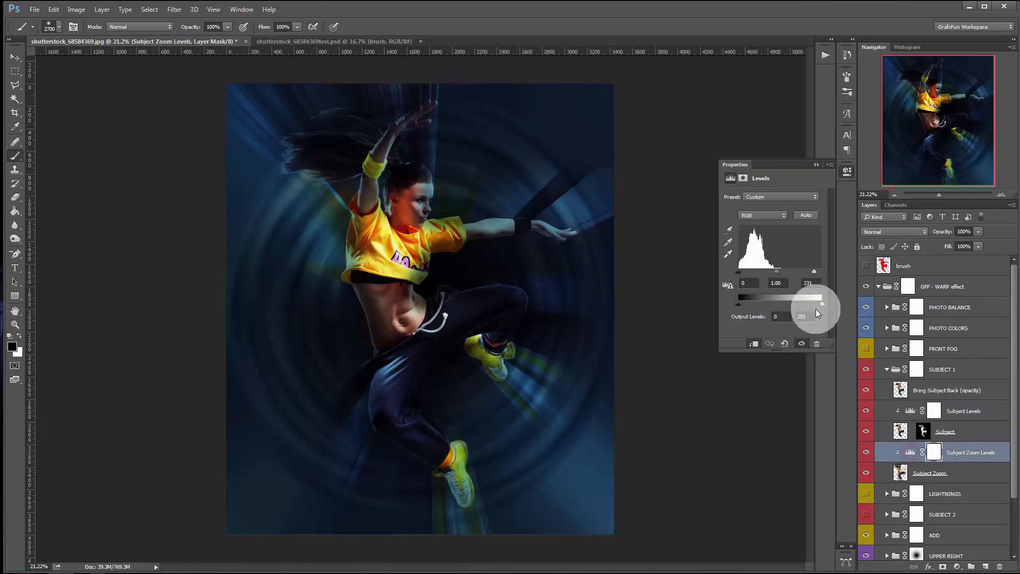
{"action": "left_click_drag", "start_coordinate": [816, 273], "coordinate": [776, 274]}
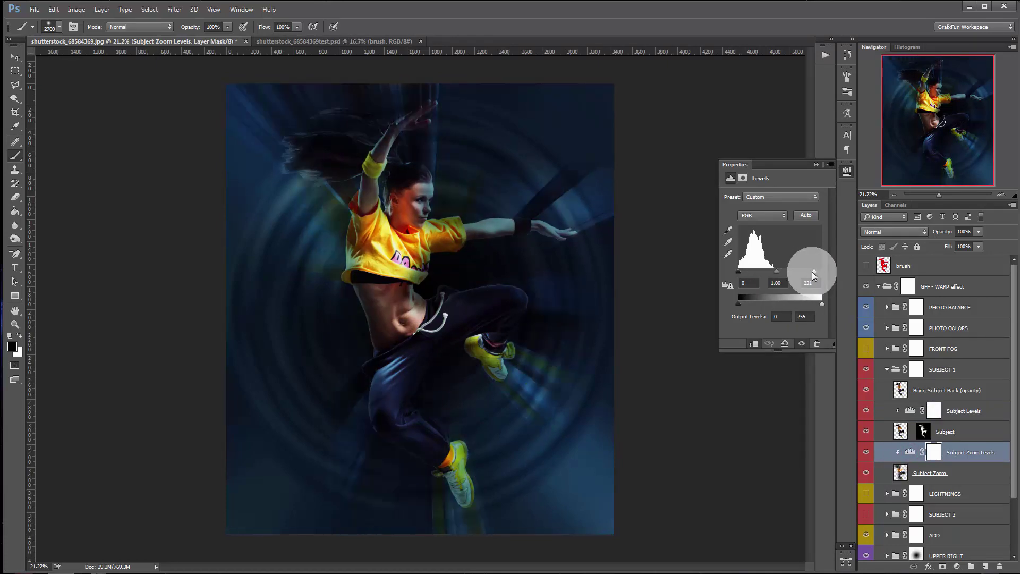
{"action": "left_click_drag", "start_coordinate": [827, 273], "coordinate": [786, 272]}
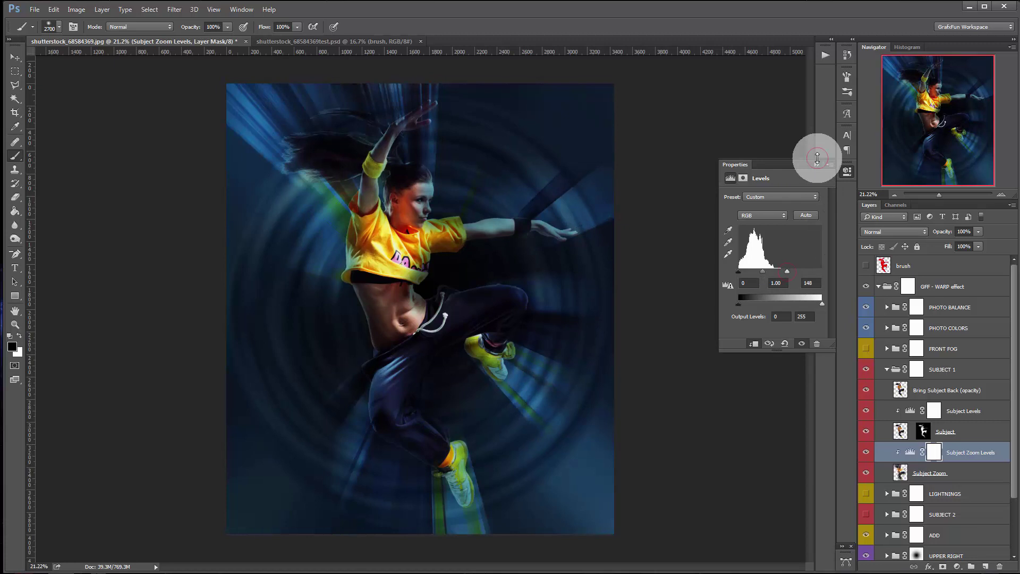
{"action": "left_click", "coordinate": [817, 164]}
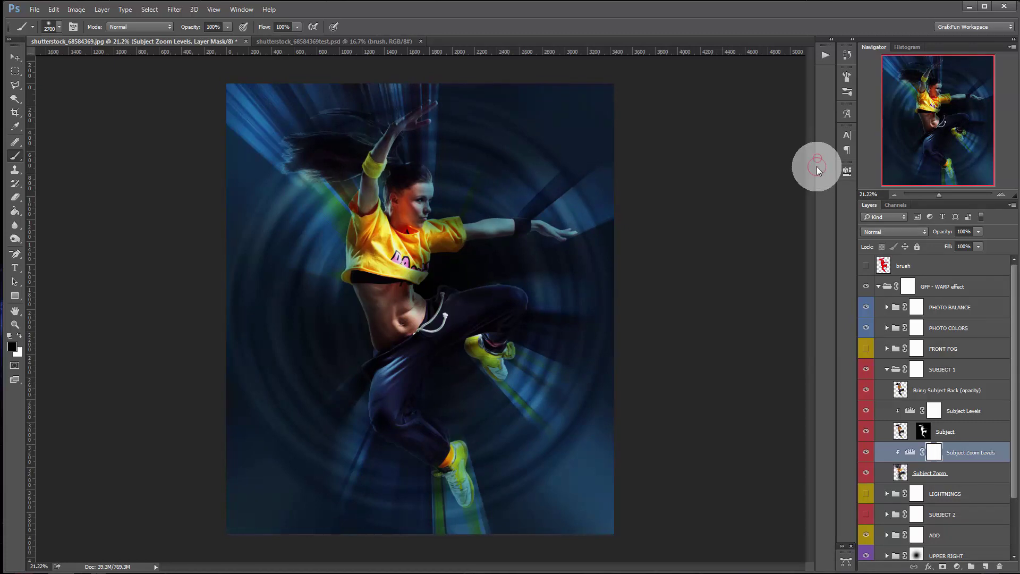
{"action": "left_click", "coordinate": [887, 370]}
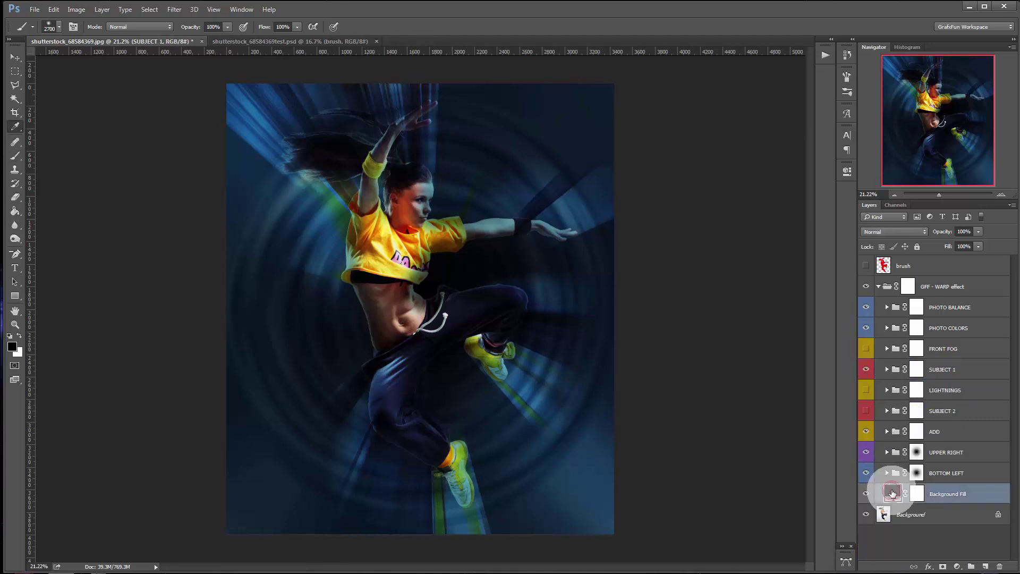
Step: Re-pick the Background Fill colour, trying yellows and teals before settling on pale grey b5bdbe
{"action": "double_click", "coordinate": [892, 493]}
{"action": "mouse_move", "coordinate": [749, 228]}
{"action": "left_mouse_down"}
{"action": "mouse_move", "coordinate": [759, 245]}
{"action": "mouse_move", "coordinate": [739, 254]}
{"action": "left_mouse_up"}
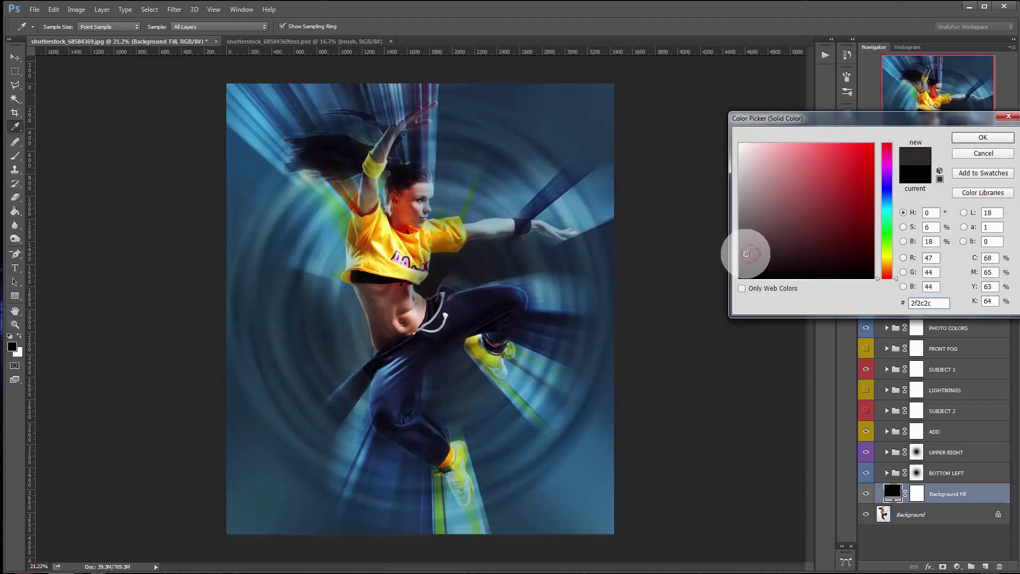
{"action": "left_click", "coordinate": [887, 255]}
{"action": "left_click", "coordinate": [839, 255]}
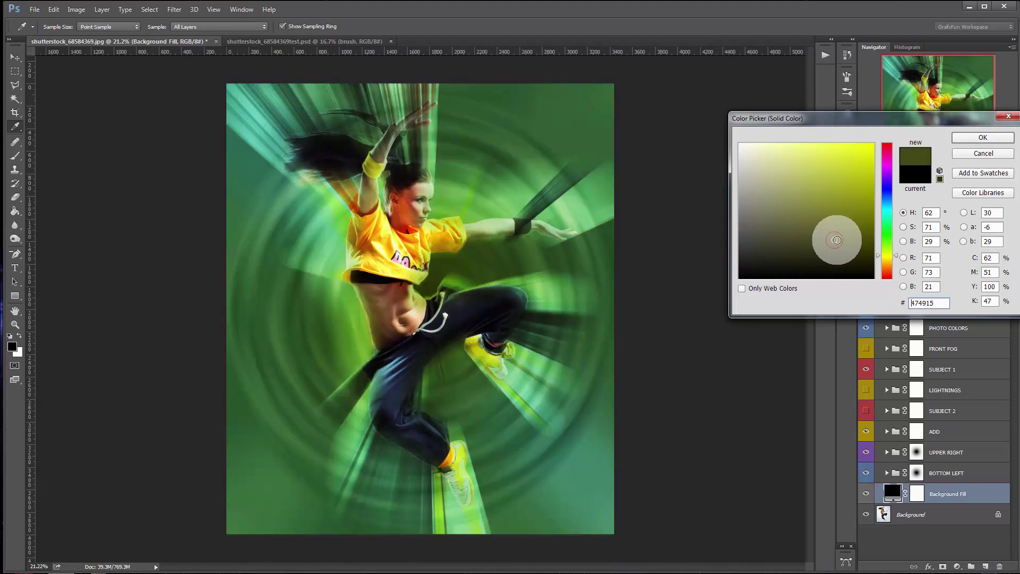
{"action": "left_click", "coordinate": [860, 240]}
{"action": "left_click_drag", "start_coordinate": [860, 240], "coordinate": [741, 252]}
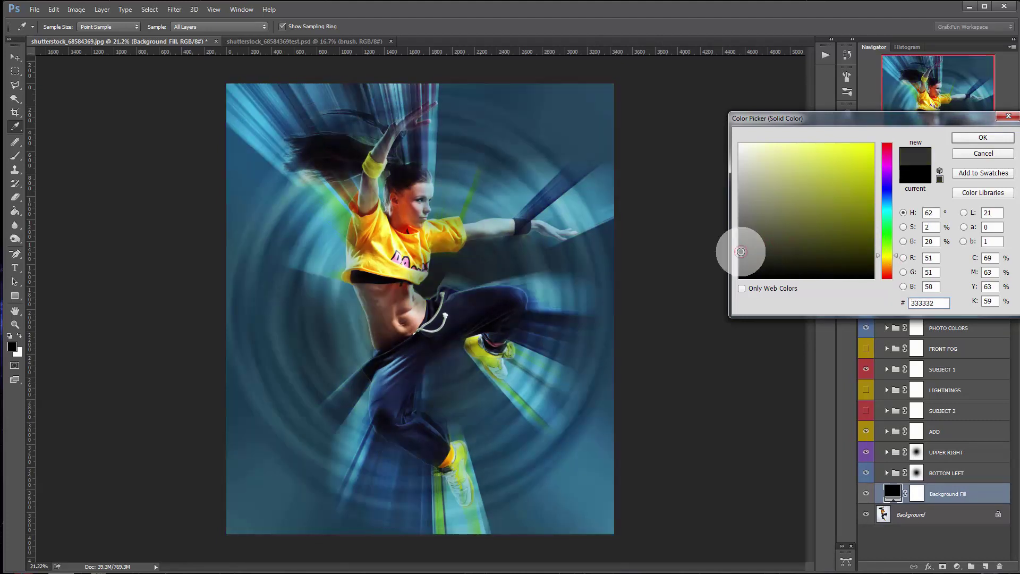
{"action": "left_click", "coordinate": [895, 210]}
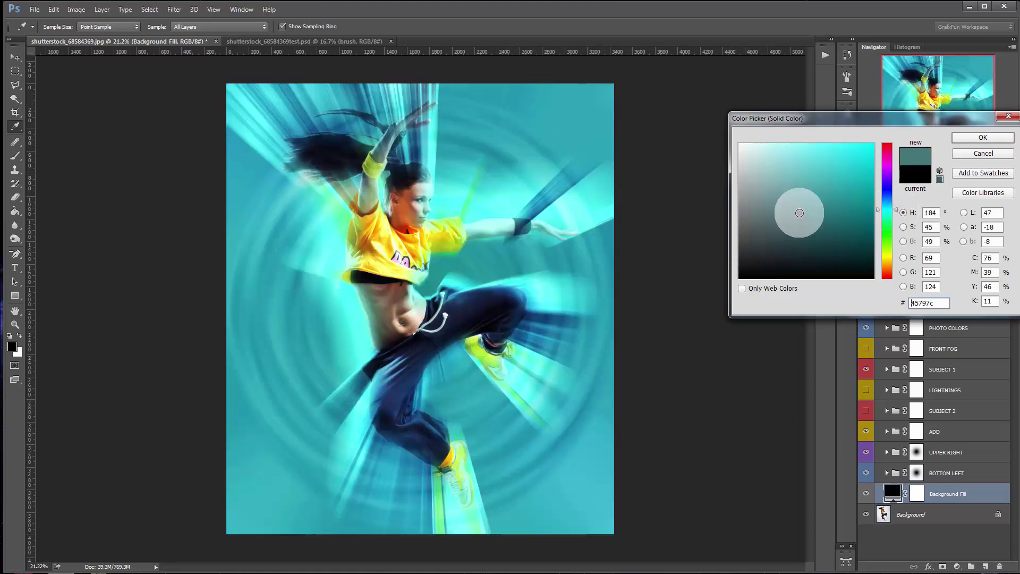
{"action": "left_click", "coordinate": [800, 232]}
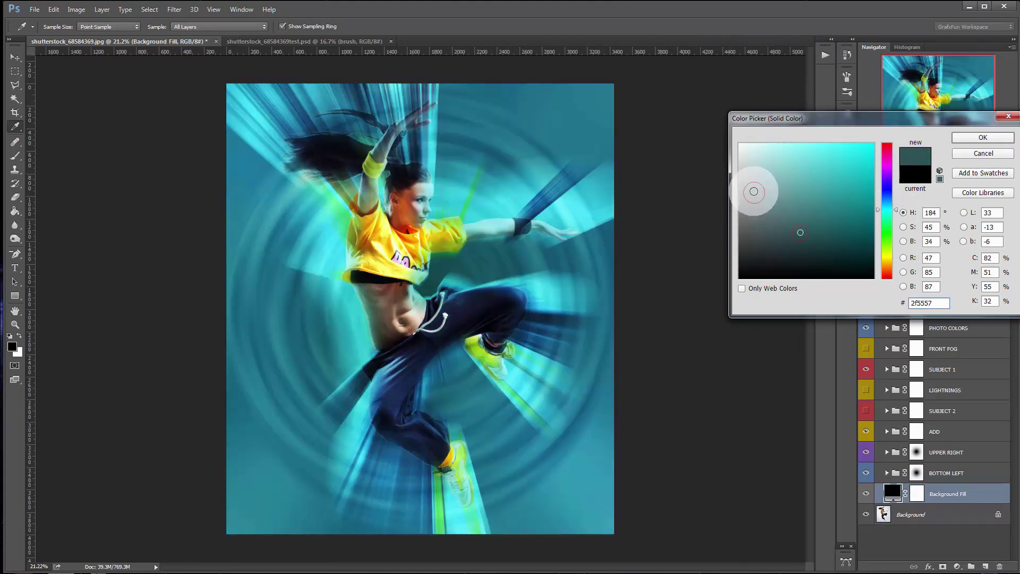
{"action": "left_click_drag", "start_coordinate": [754, 191], "coordinate": [742, 165]}
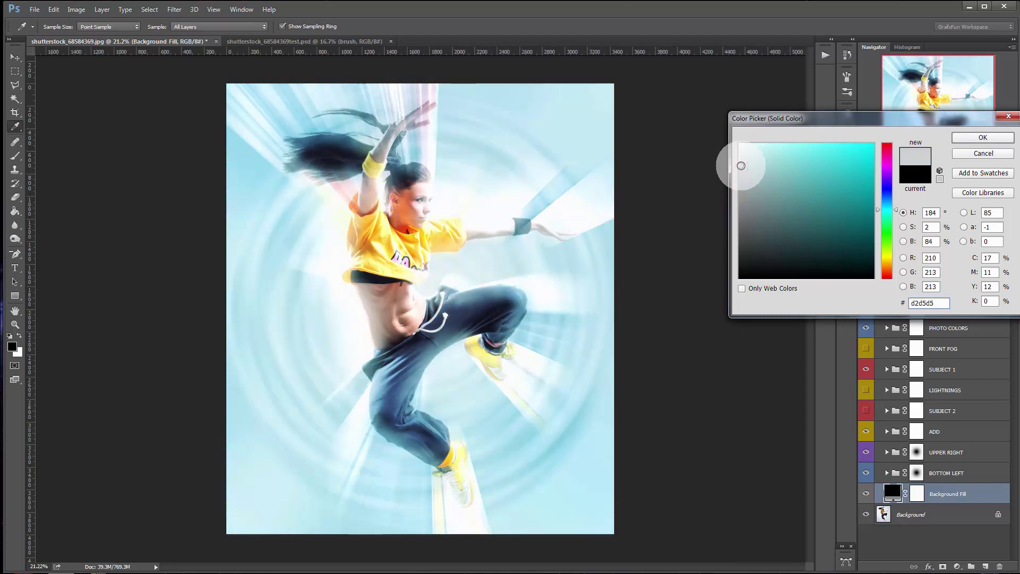
{"action": "mouse_move", "coordinate": [741, 166]}
{"action": "left_mouse_down"}
{"action": "mouse_move", "coordinate": [751, 182]}
{"action": "mouse_move", "coordinate": [752, 166]}
{"action": "mouse_move", "coordinate": [743, 165]}
{"action": "mouse_move", "coordinate": [745, 178]}
{"action": "left_mouse_up"}
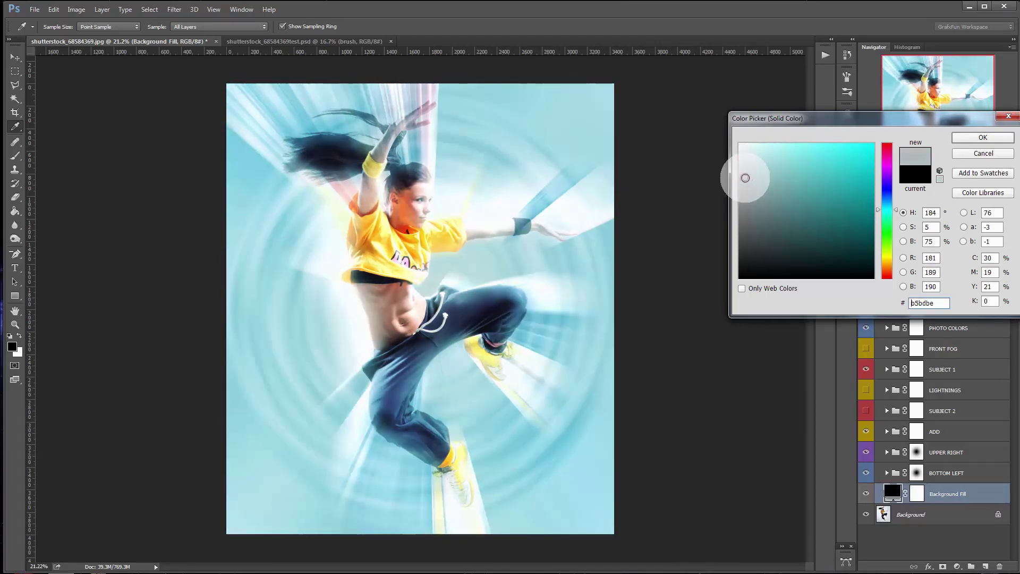
Step: Confirm the pale grey fill and raise the Subject Zoom Levels white input to 250
{"action": "left_click", "coordinate": [964, 137]}
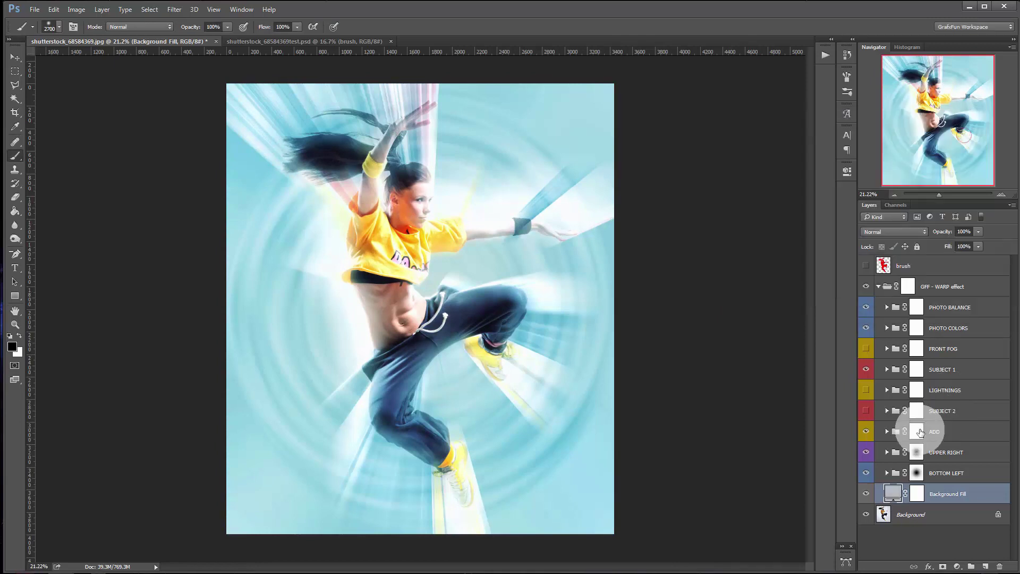
{"action": "left_click", "coordinate": [886, 369]}
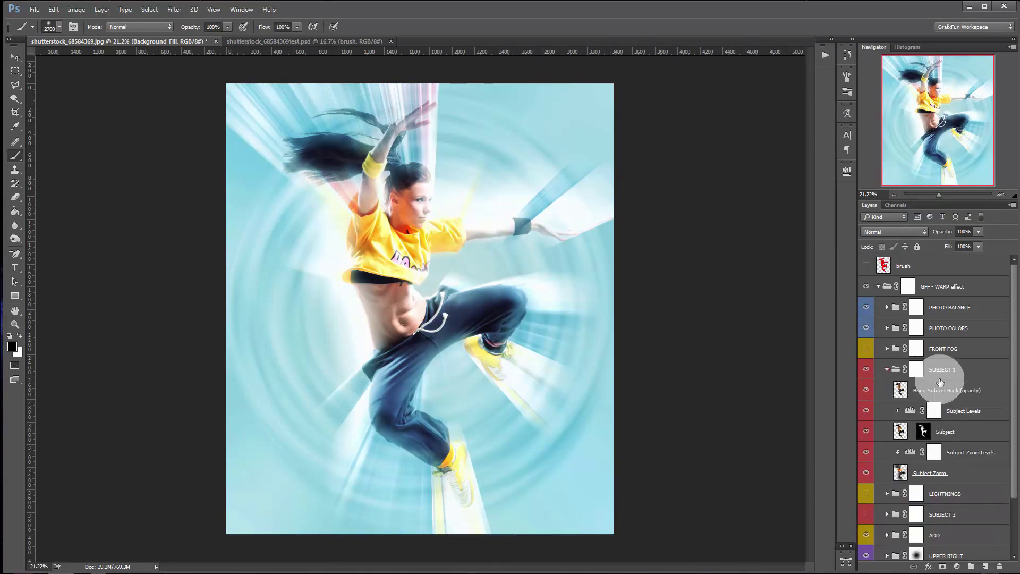
{"action": "double_click", "coordinate": [910, 453]}
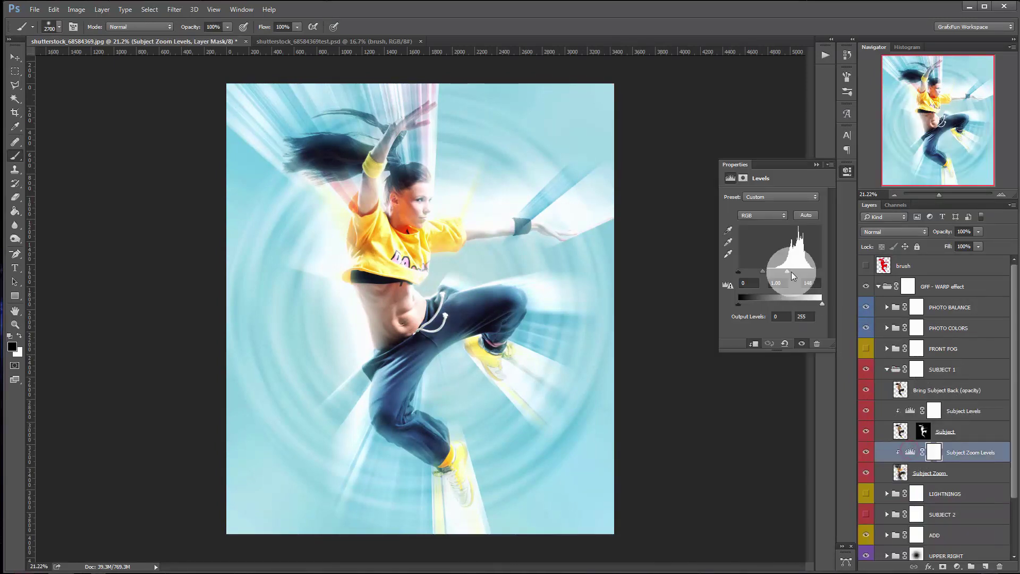
{"action": "left_click_drag", "start_coordinate": [791, 274], "coordinate": [821, 271]}
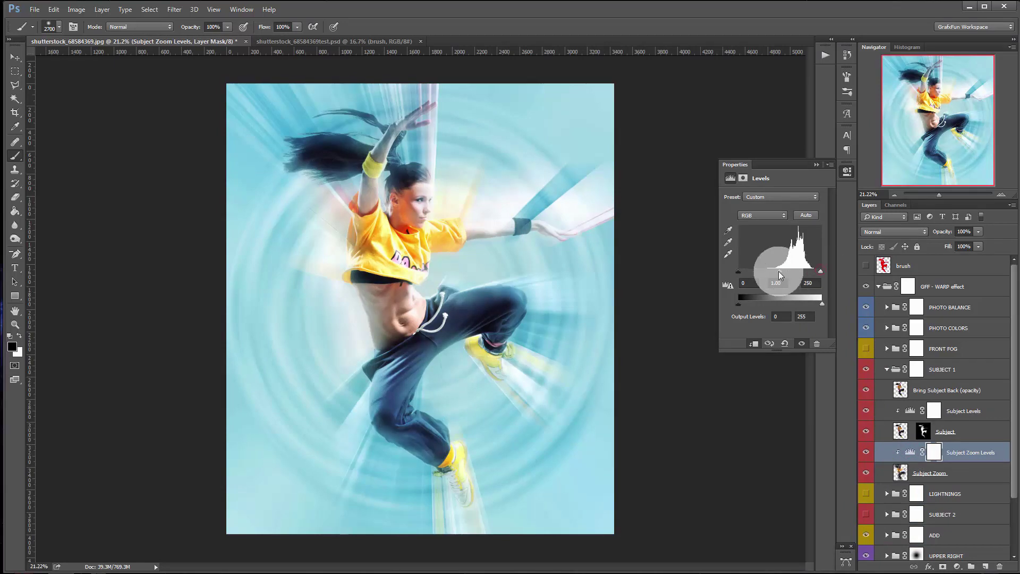
{"action": "left_click", "coordinate": [817, 165]}
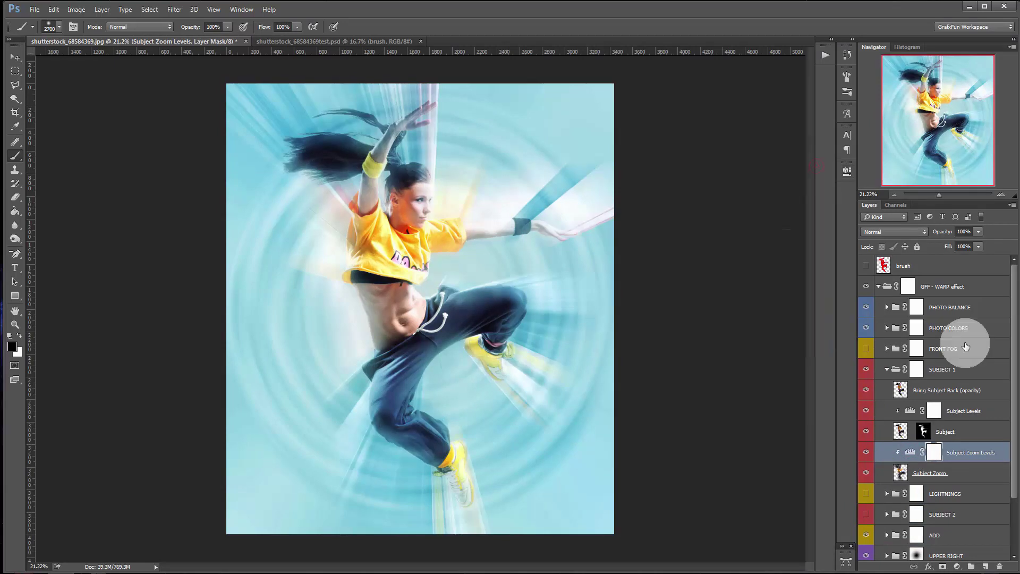
Step: Brighten the dancer by setting the Subject Levels midtones to 1.73
{"action": "double_click", "coordinate": [910, 410]}
{"action": "left_click_drag", "start_coordinate": [807, 272], "coordinate": [822, 272]}
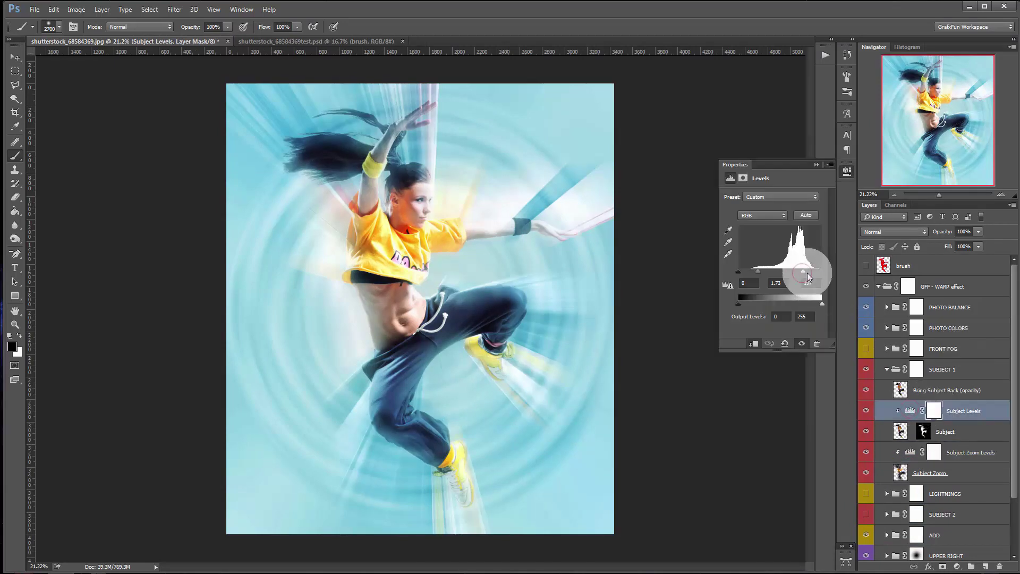
{"action": "left_click", "coordinate": [815, 165]}
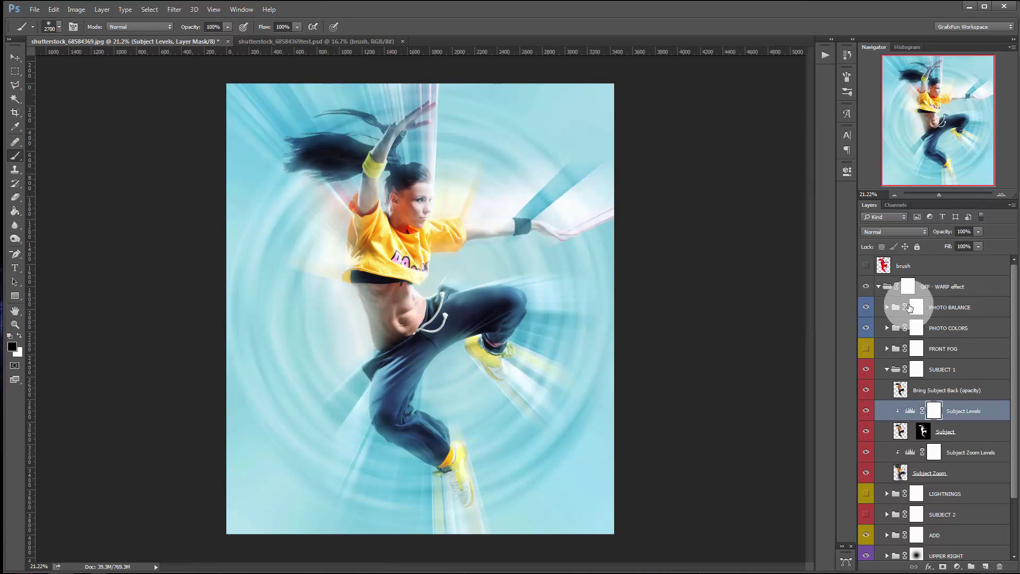
Step: Inspect the PHOTO BALANCE group, then collapse it and SUBJECT 1
{"action": "left_click", "coordinate": [887, 308]}
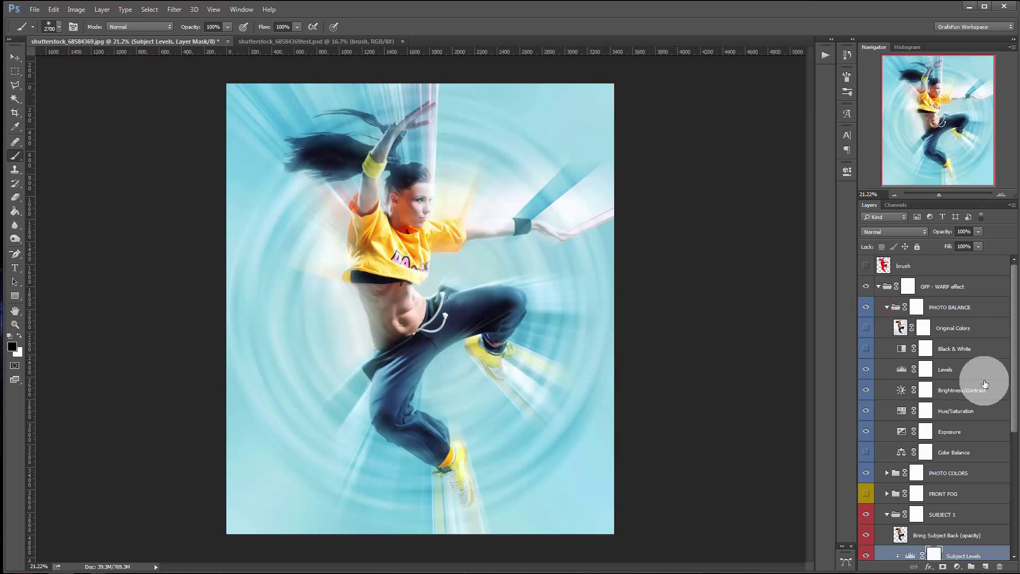
{"action": "scroll", "coordinate": [977, 378], "scroll_direction": "down", "scroll_amount": 2}
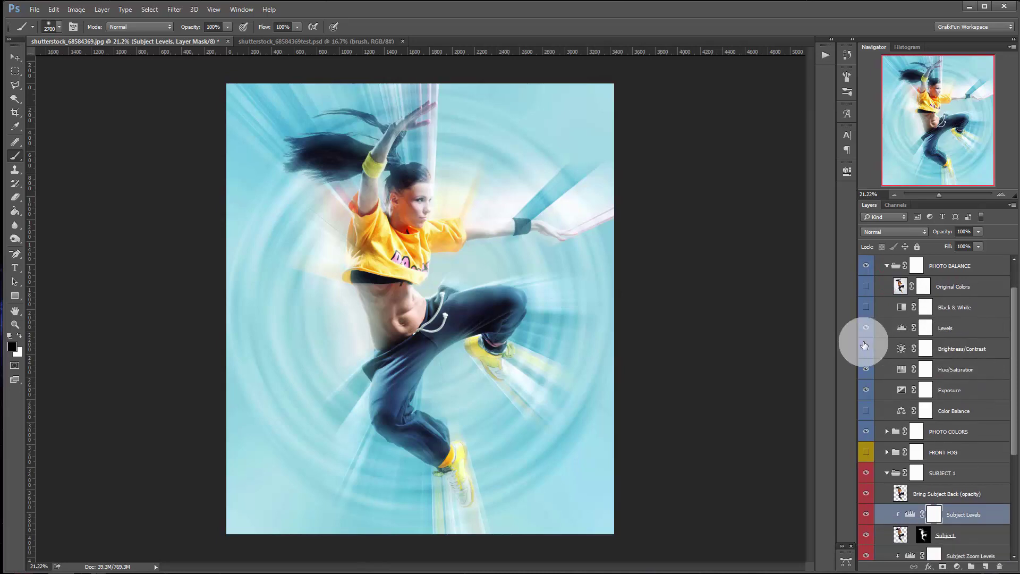
{"action": "left_click", "coordinate": [887, 265]}
{"action": "scroll", "coordinate": [913, 340], "scroll_direction": "up", "scroll_amount": 2}
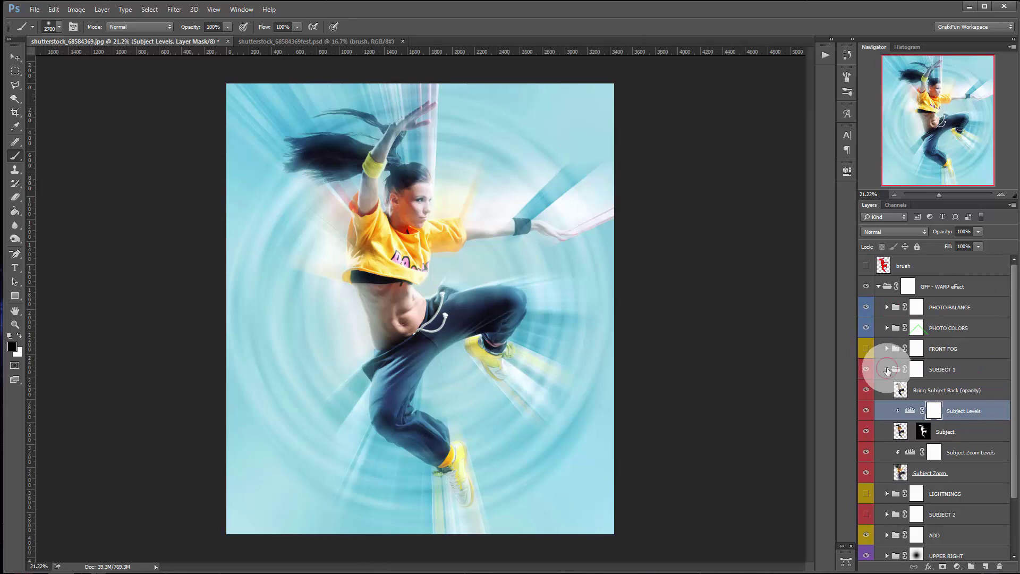
{"action": "left_click", "coordinate": [886, 369]}
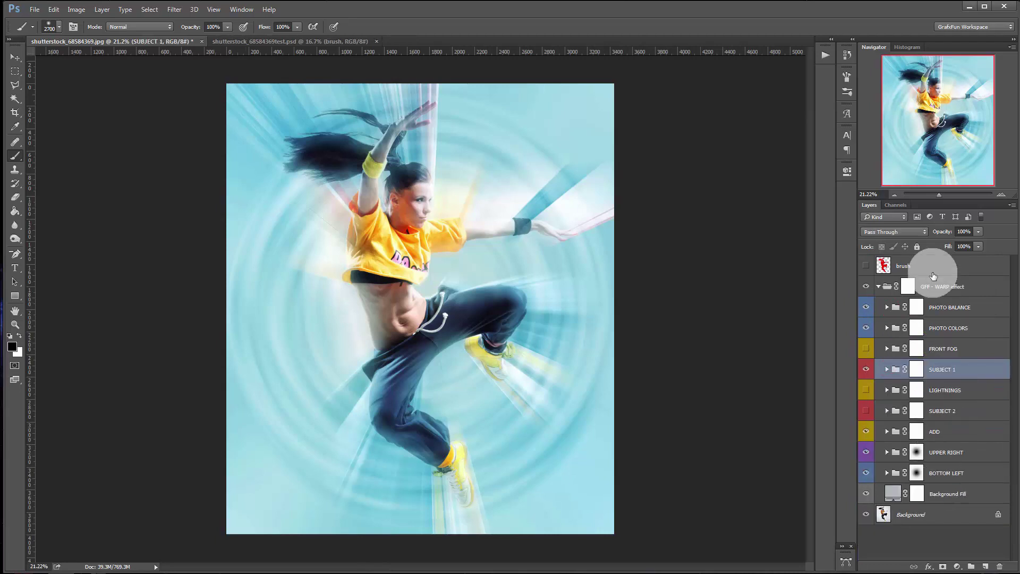
Step: Lower BOTTOM LEFT's opacity, set UPPER RIGHT to 85%, and switch to the Move tool
{"action": "left_click", "coordinate": [954, 473]}
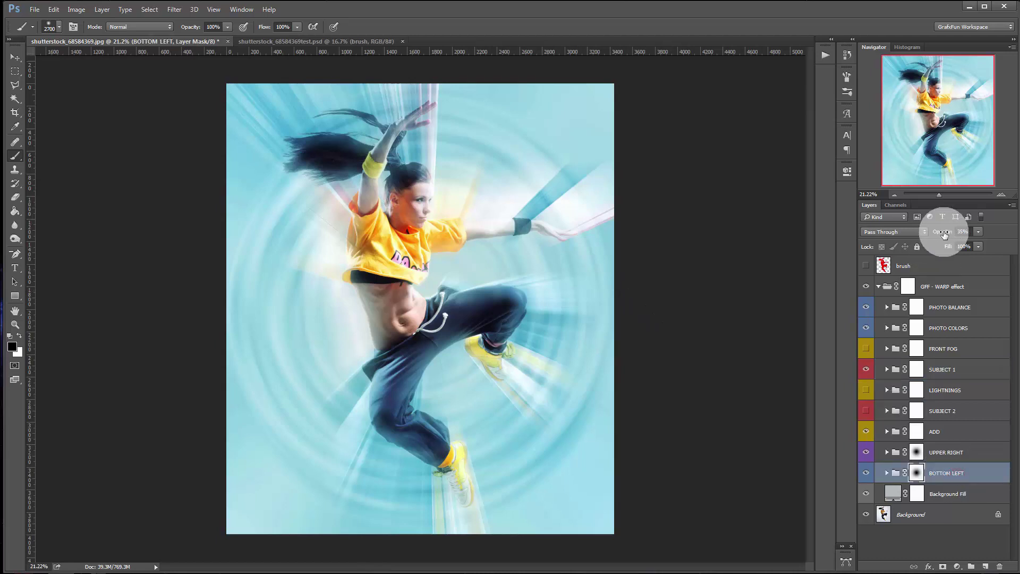
{"action": "left_click_drag", "start_coordinate": [943, 233], "coordinate": [935, 233]}
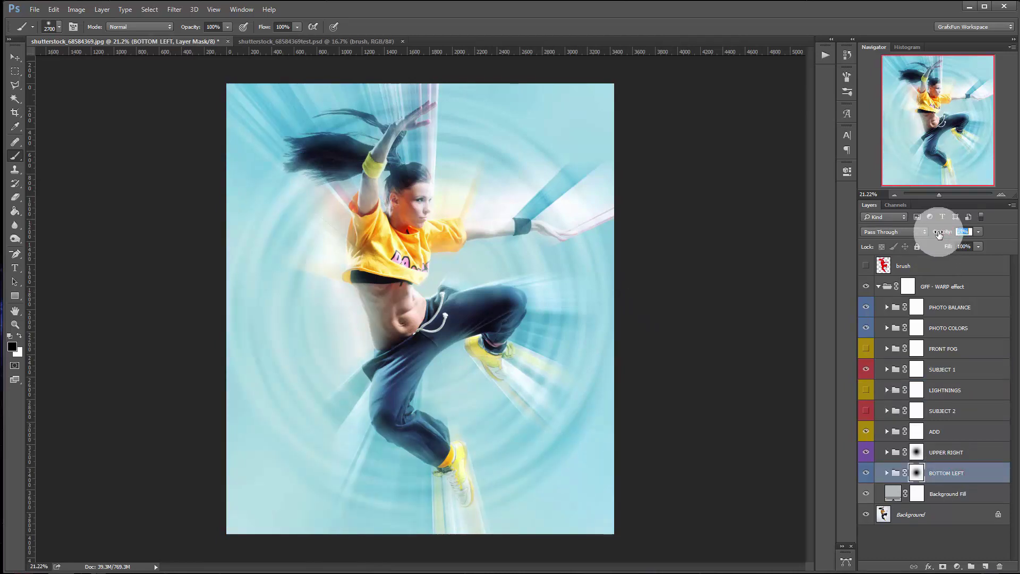
{"action": "left_click", "coordinate": [945, 452]}
{"action": "left_click_drag", "start_coordinate": [939, 230], "coordinate": [966, 225]}
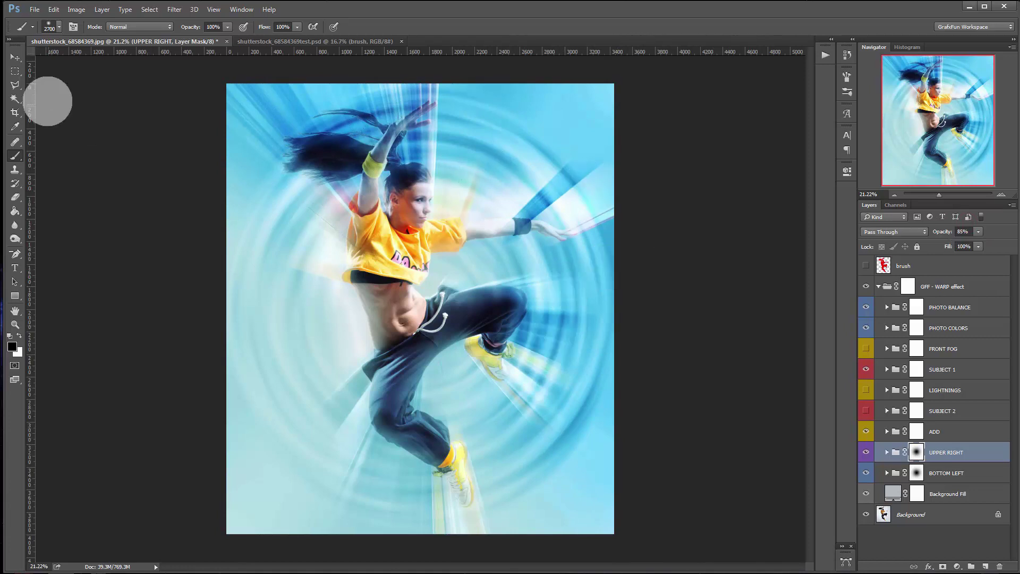
{"action": "left_click", "coordinate": [15, 56]}
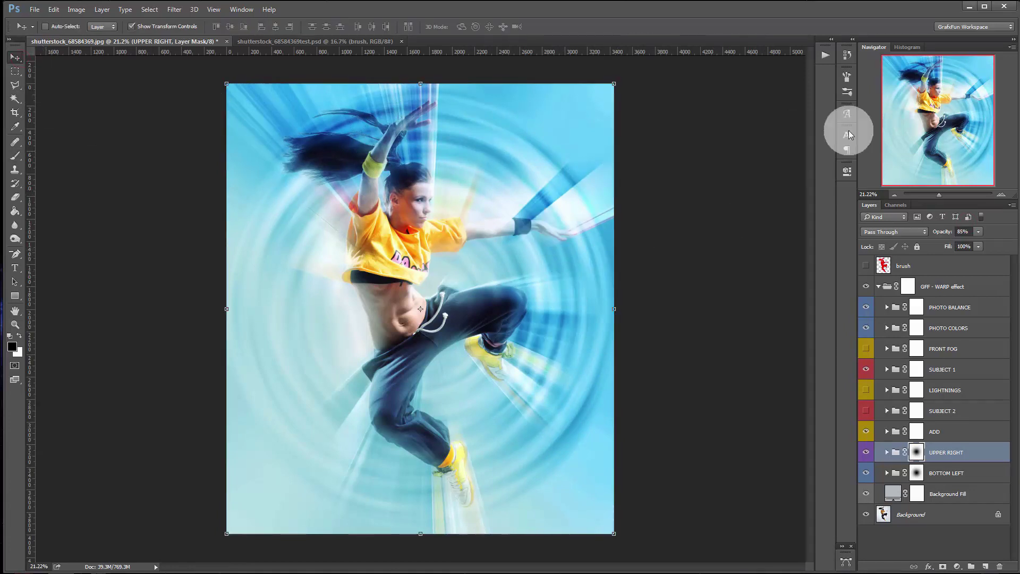